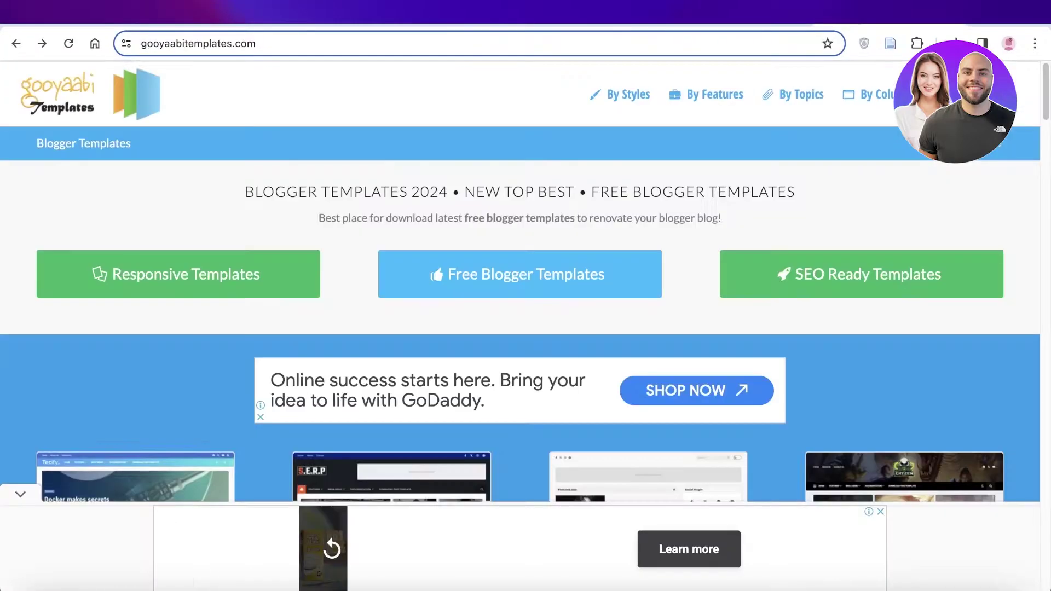
Browse the featured blog templates on the Gooyaabi Templates home page.
scroll(626, 197, "down", 5)
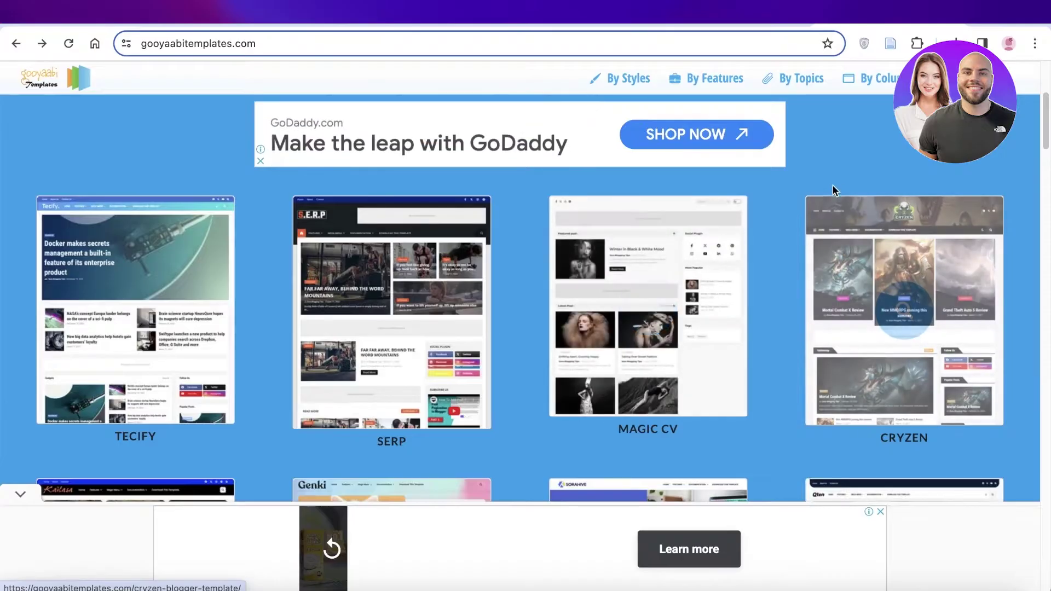
scroll(854, 170, "down", 2)
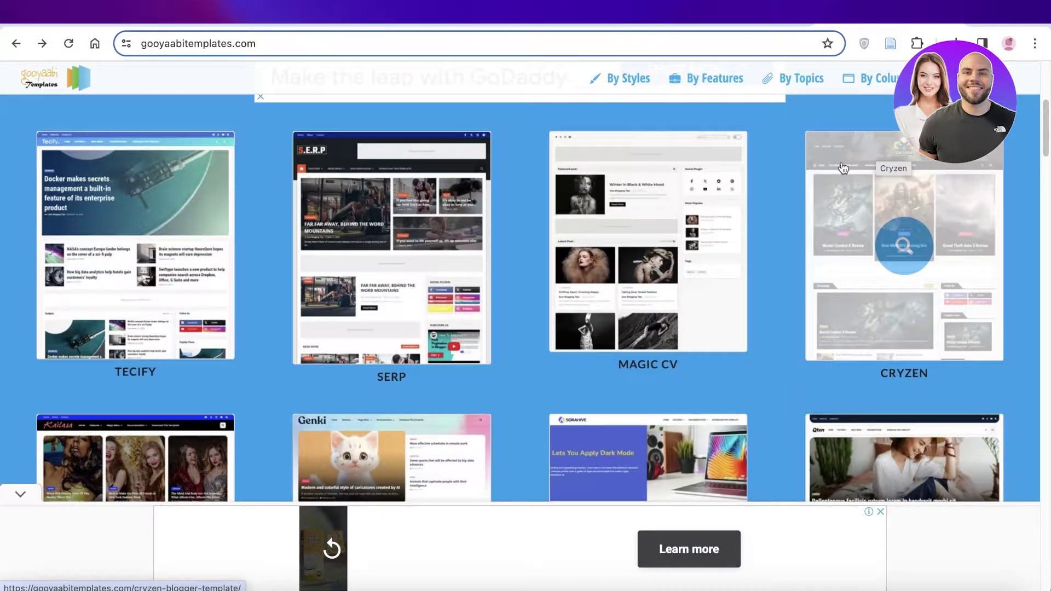
Switch to Blogger, review the live blog page down to its Trending Articles section, and close it.
left_click(461, 26)
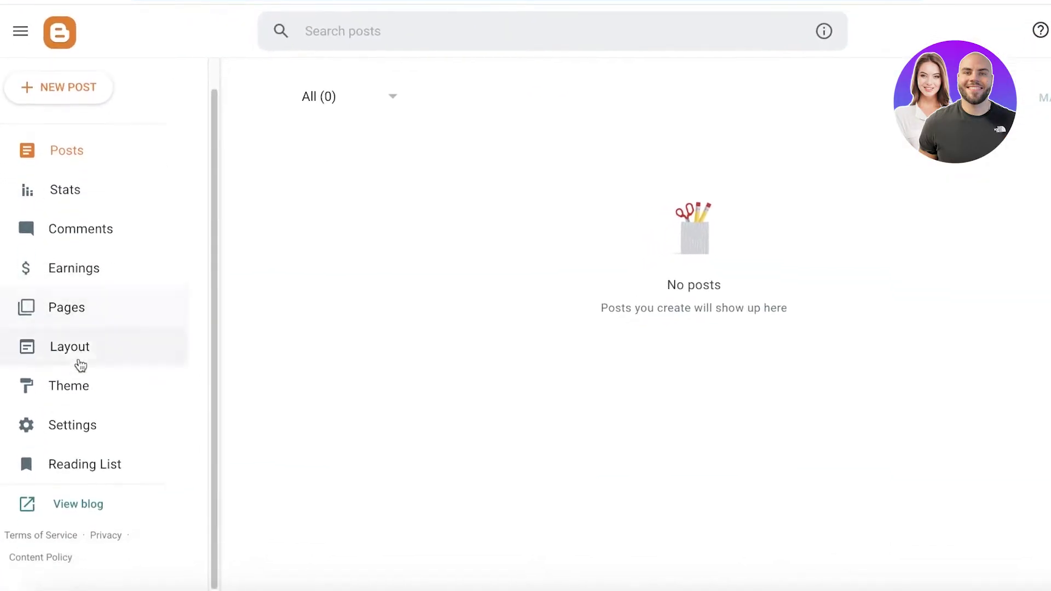
left_click(68, 489)
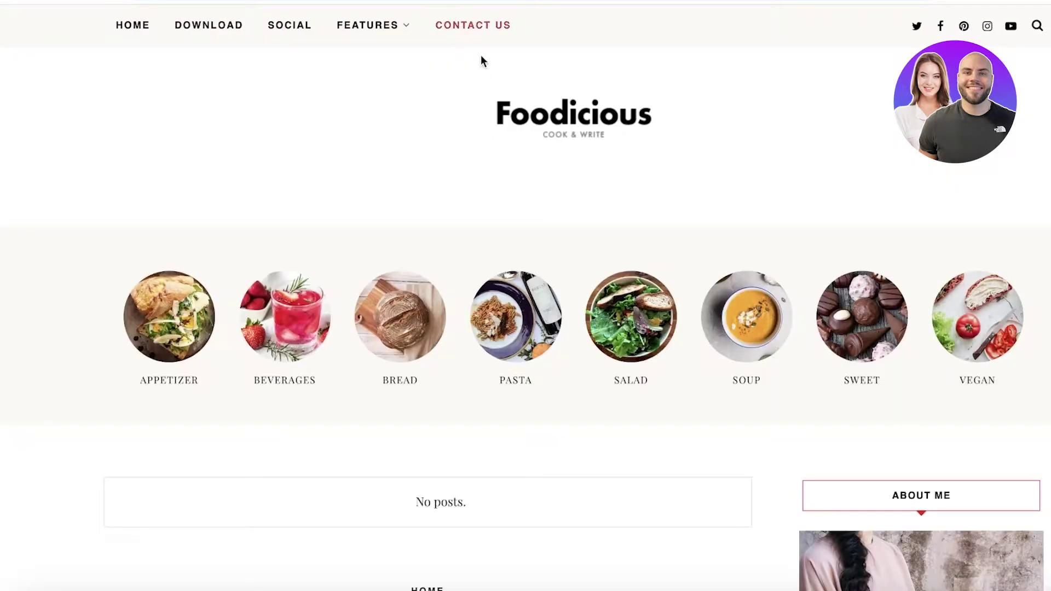
scroll(482, 61, "down", 15)
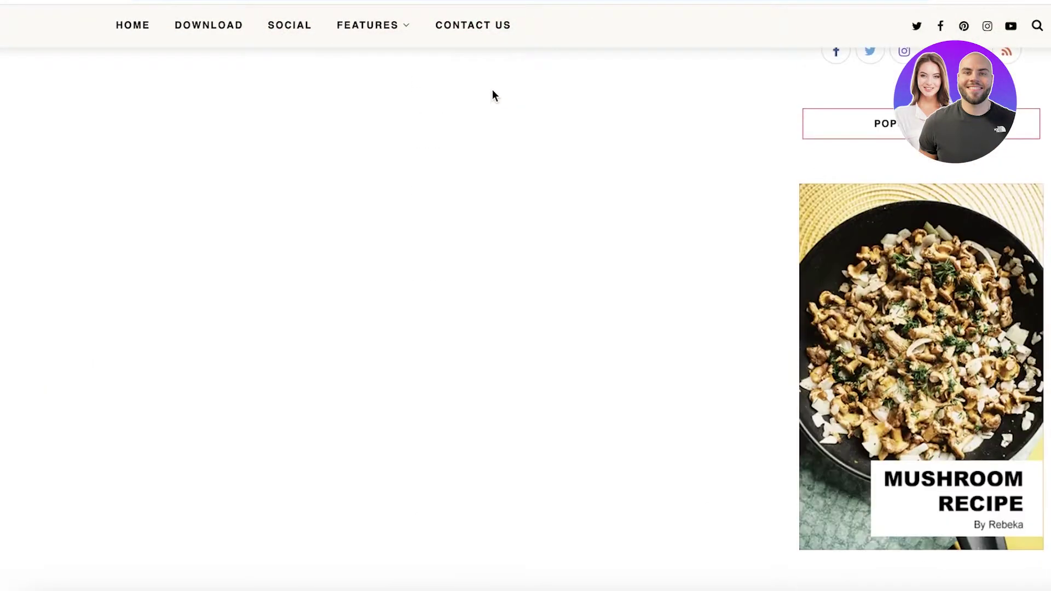
scroll(492, 95, "down", 8)
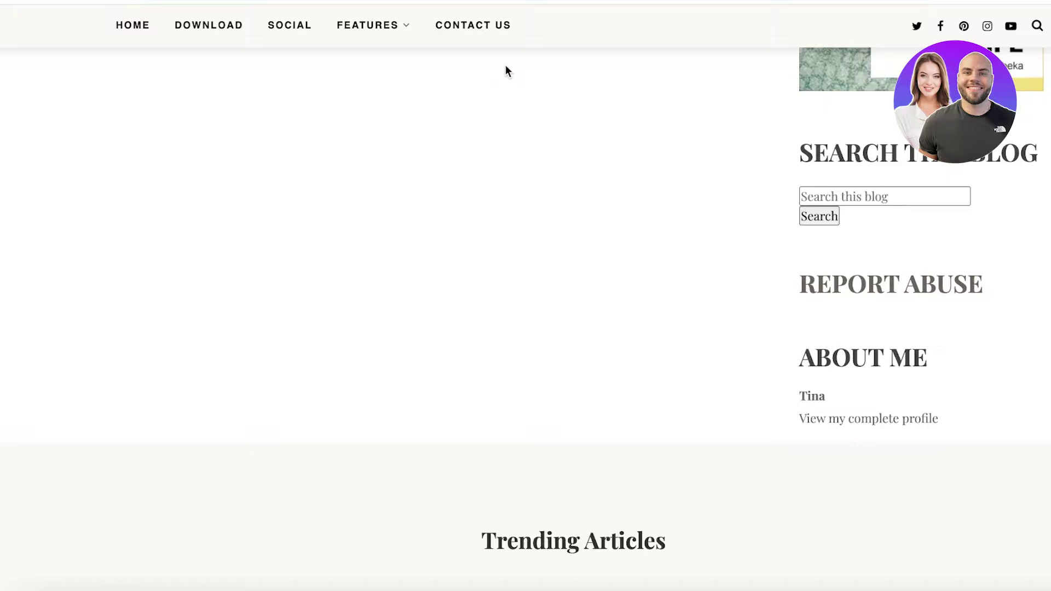
scroll(504, 65, "up", 20)
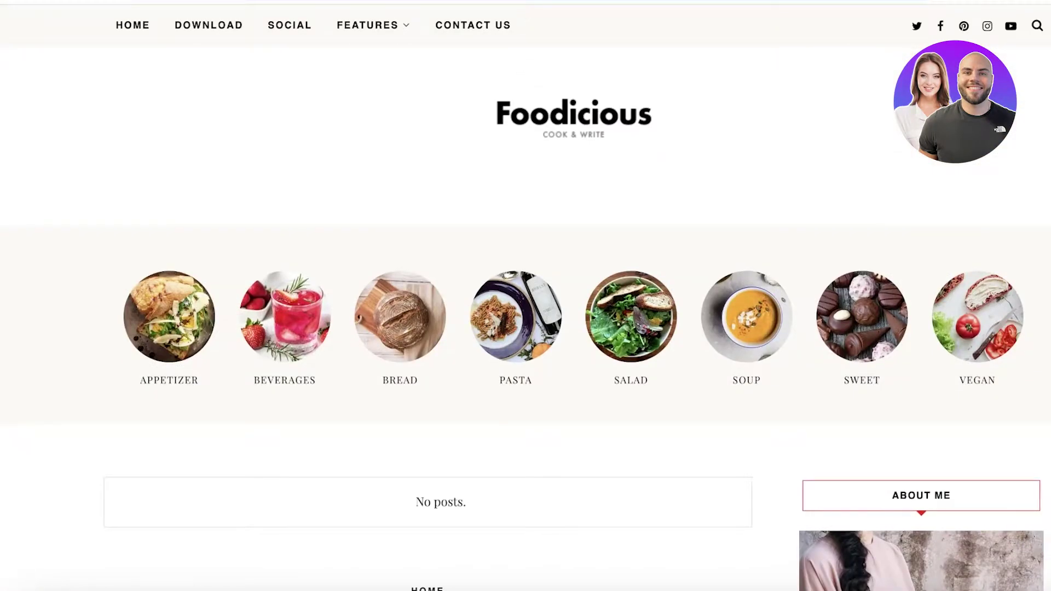
key("ctrl+w")
Create a new blog titled "Durden" with the address durden0.blogspot.com and view it.
left_click(70, 157)
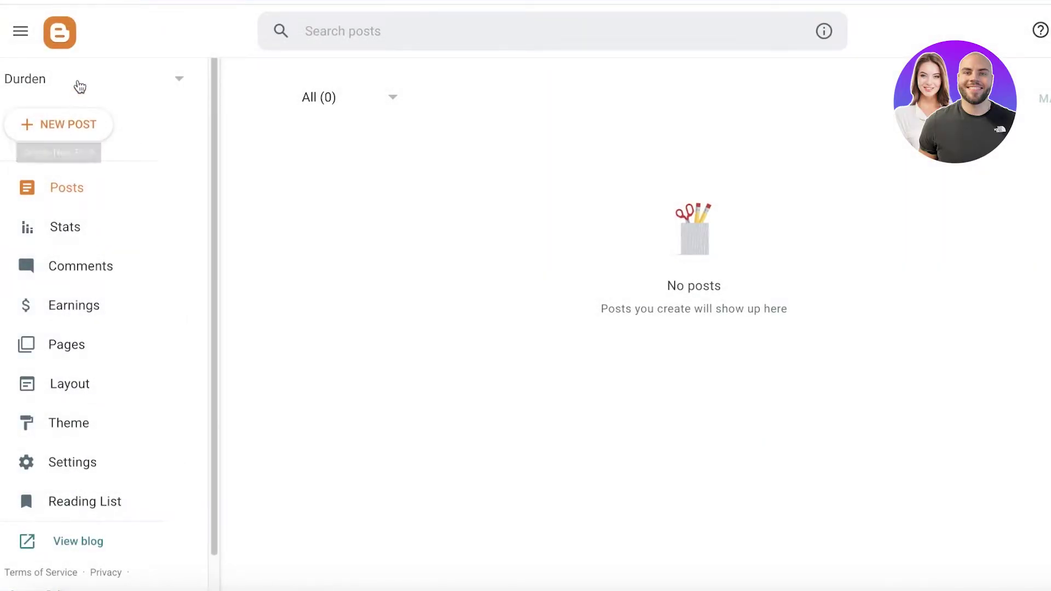
left_click(79, 87)
left_click(42, 174)
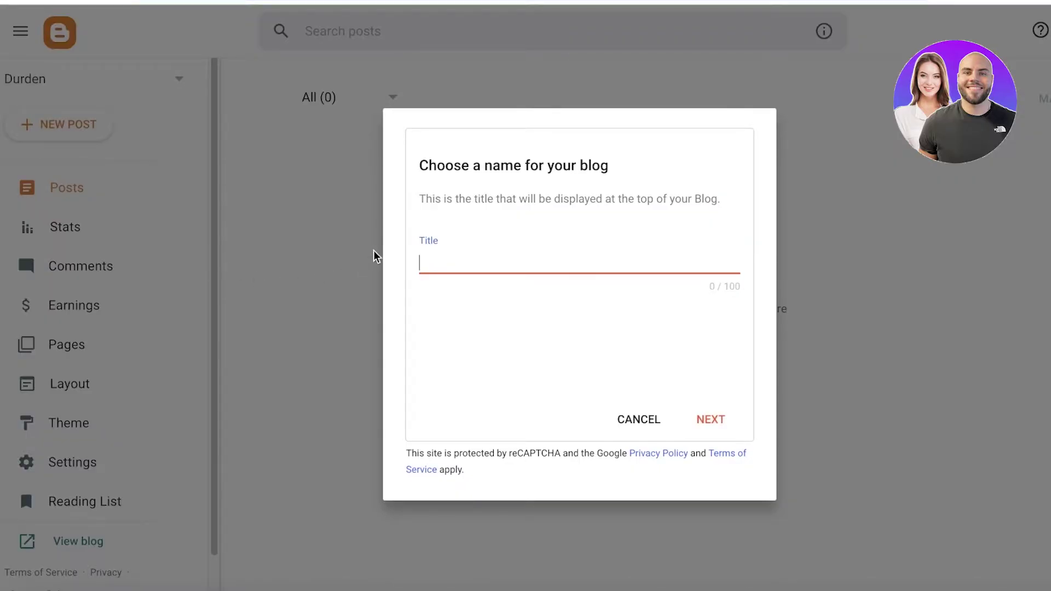
type("Durden")
left_click(697, 422)
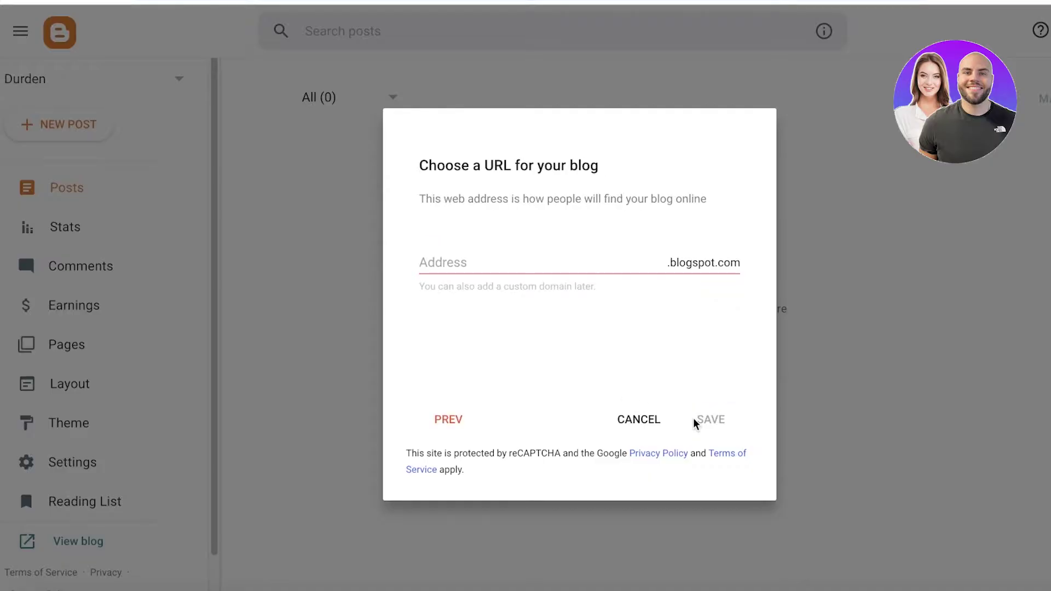
left_click(564, 264)
type("durden0")
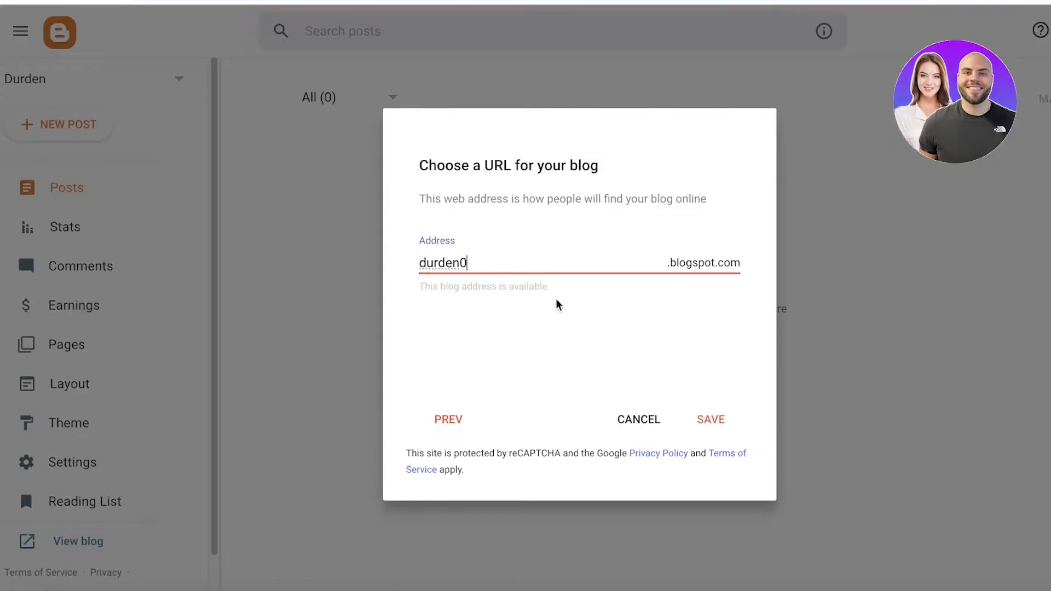
left_click(729, 421)
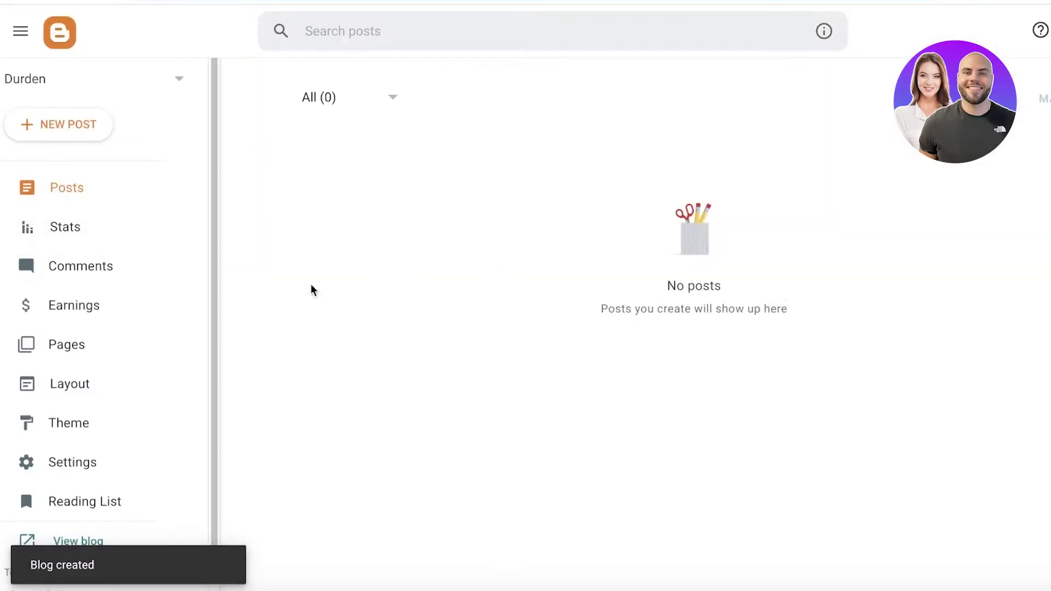
left_click(81, 540)
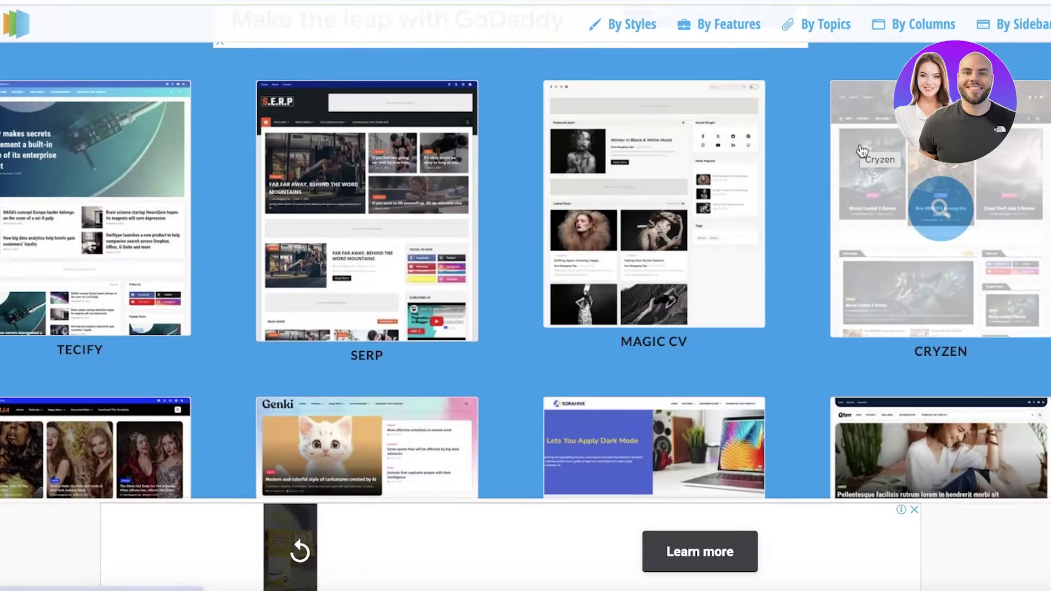
On the Gooyaabi Templates site, open the Free Blogger Templates collection and browse its first page.
scroll(861, 145, "up", 5)
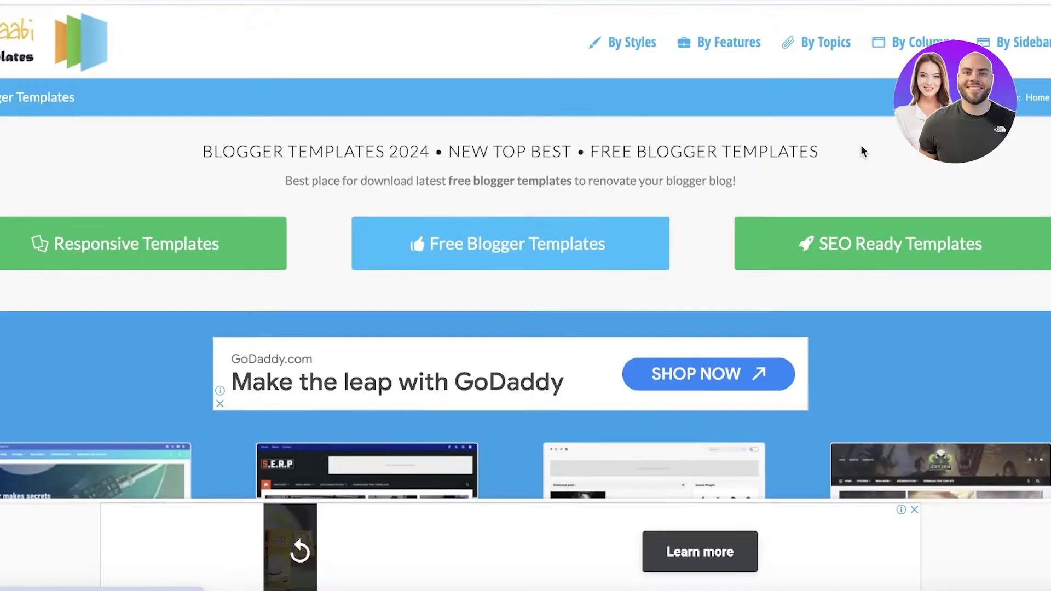
left_click(512, 241)
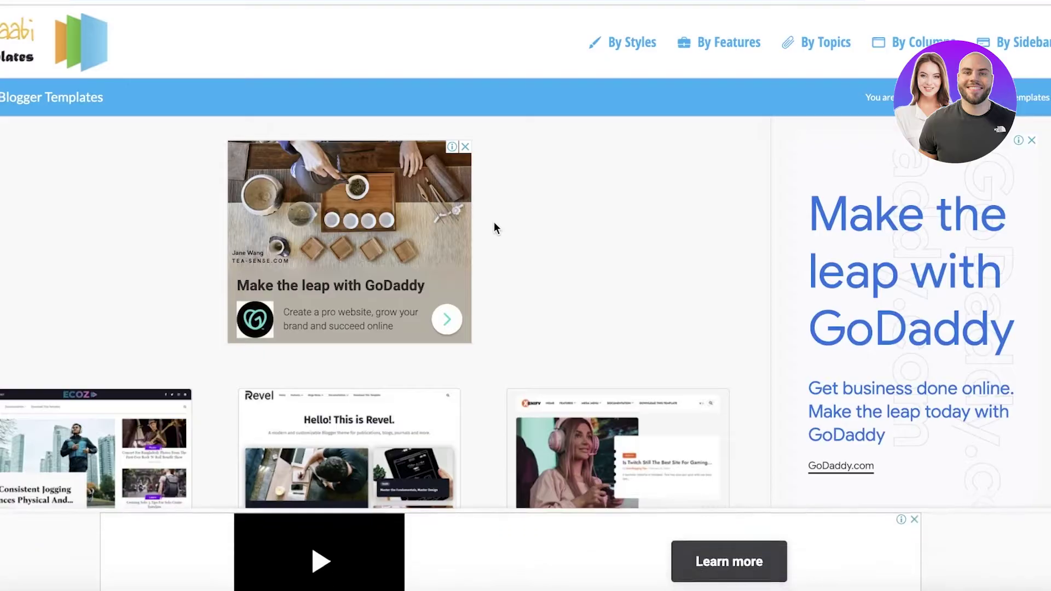
scroll(493, 222, "down", 3)
scroll(492, 228, "down", 6)
scroll(232, 280, "down", 5)
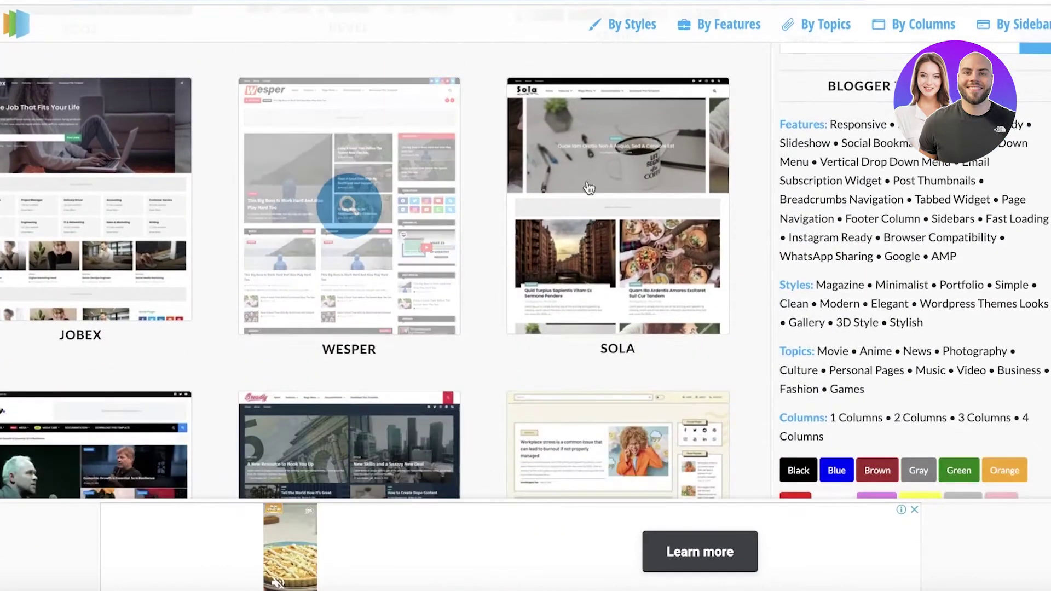
scroll(545, 278, "down", 10)
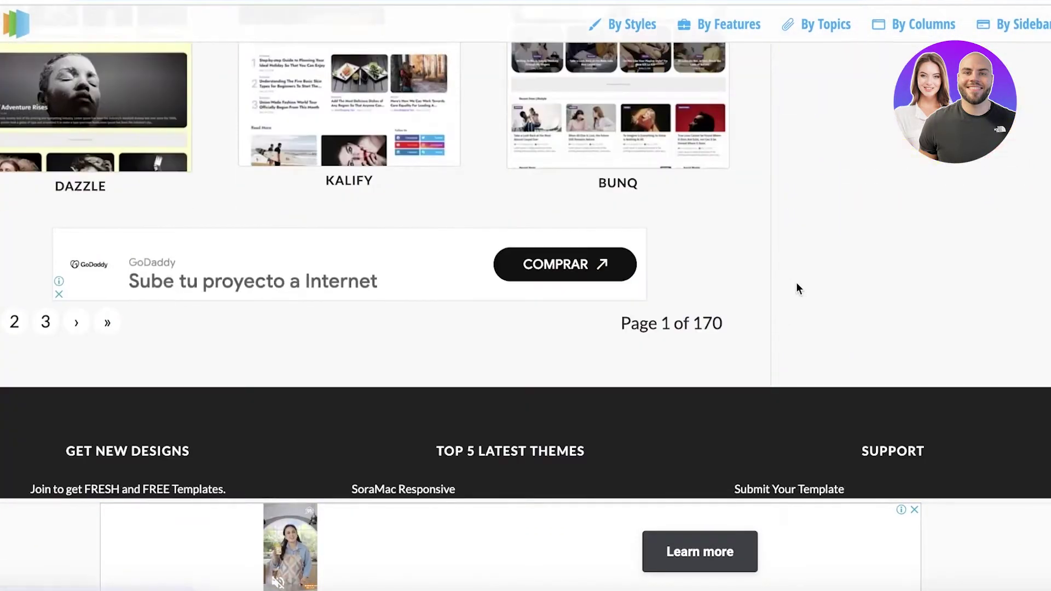
scroll(150, 312, "up", 15)
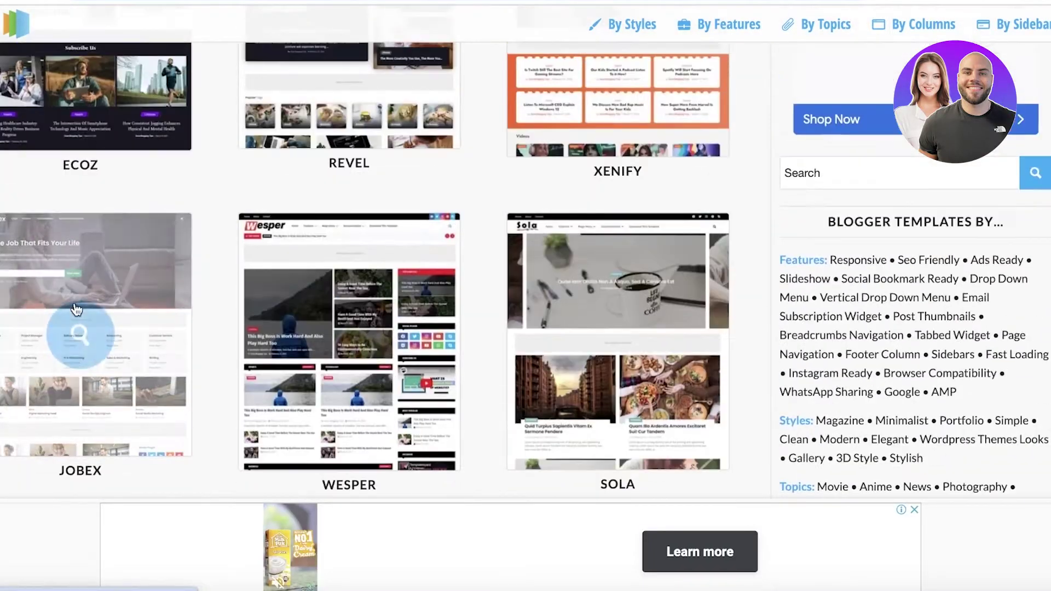
scroll(82, 313, "down", 15)
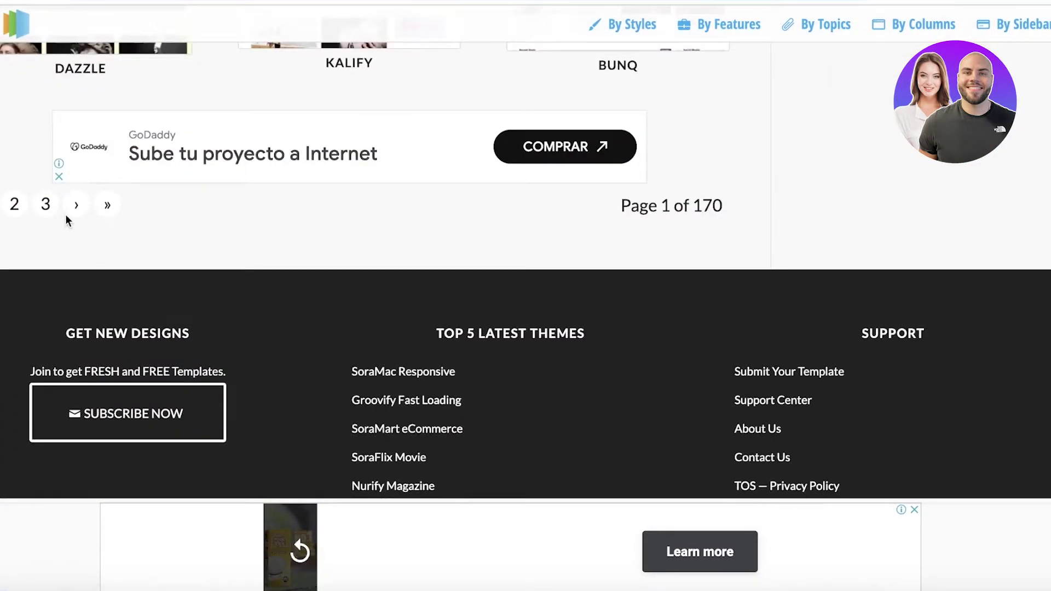
Go to page 2 of the free template listing, closing the advertisement that covers the page.
left_click(17, 212)
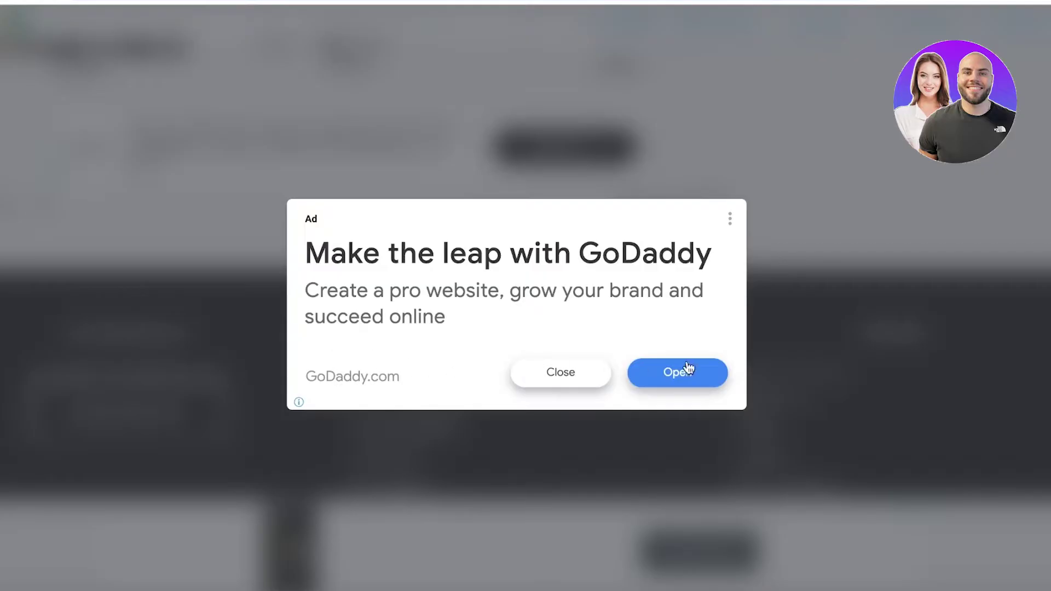
left_click(544, 371)
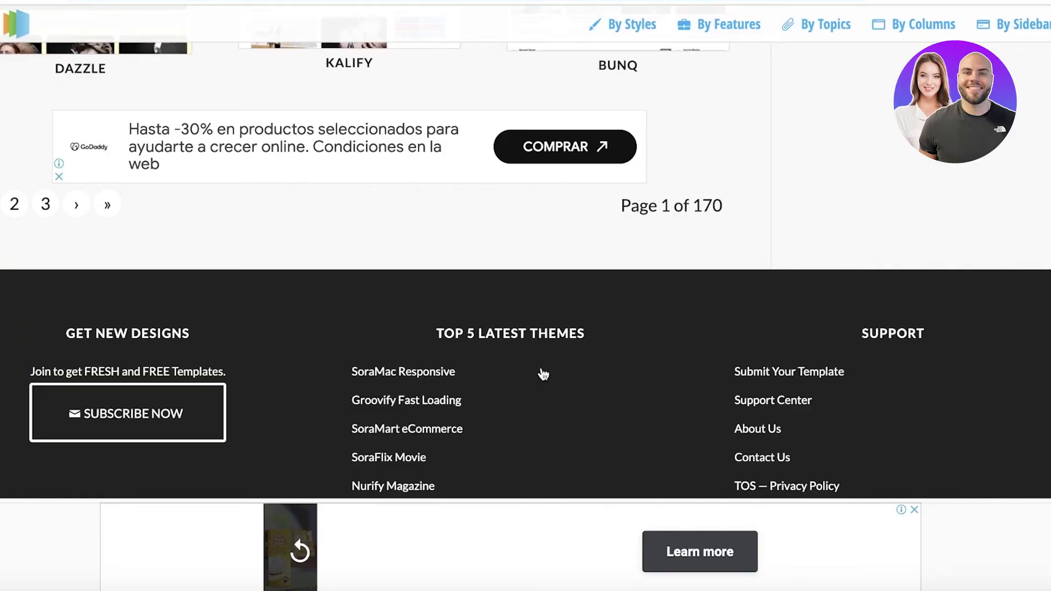
scroll(550, 359, "up", 10)
left_click(549, 358)
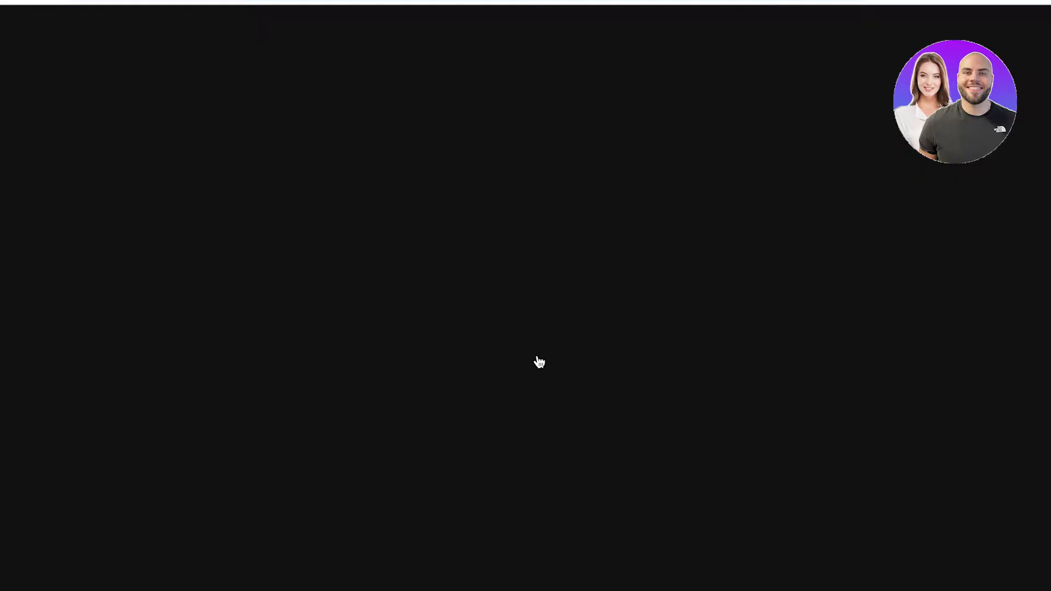
Browse the templates on page 2 and open the detail page of the Solio template.
scroll(528, 363, "down", 3)
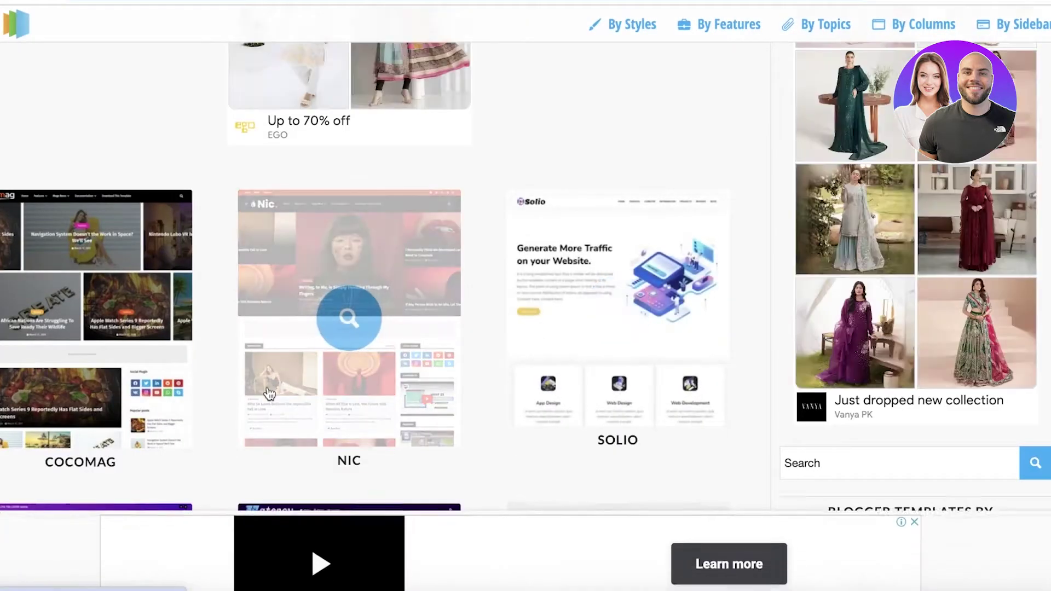
scroll(269, 394, "down", 2)
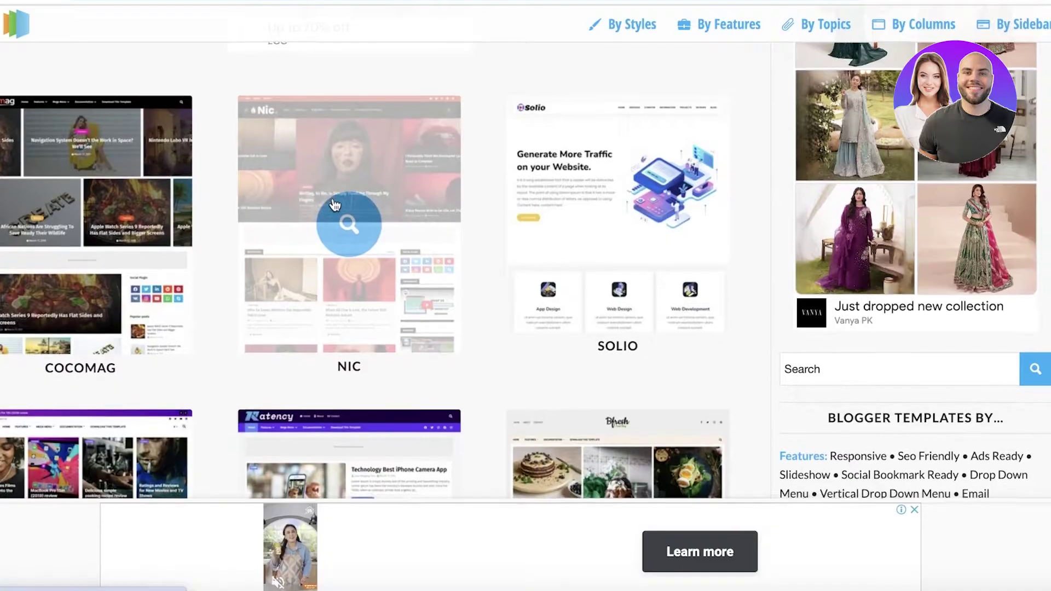
scroll(335, 208, "down", 3)
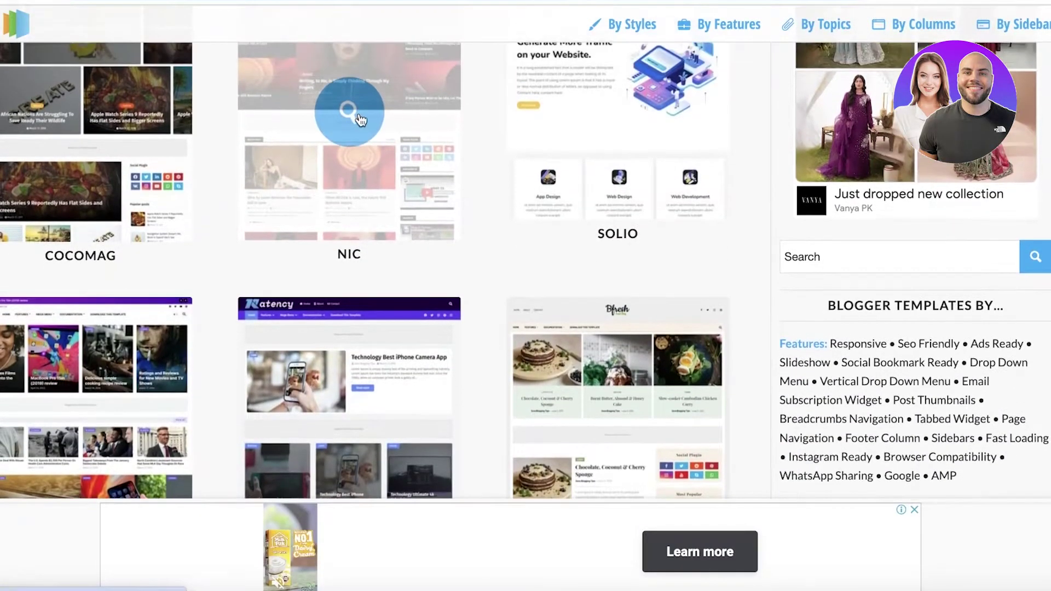
scroll(361, 149, "down", 5)
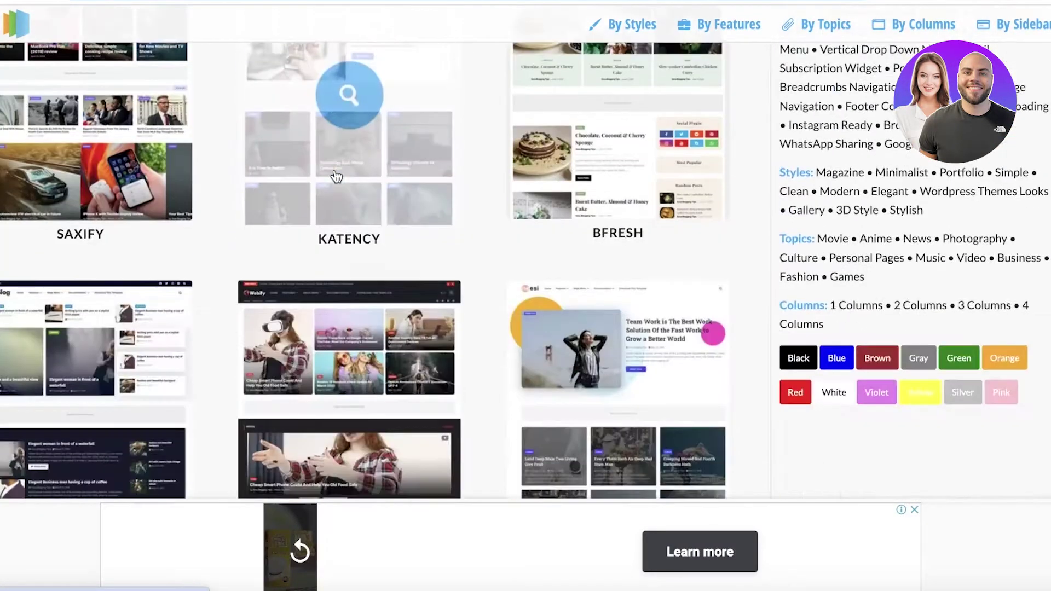
scroll(101, 225, "down", 10)
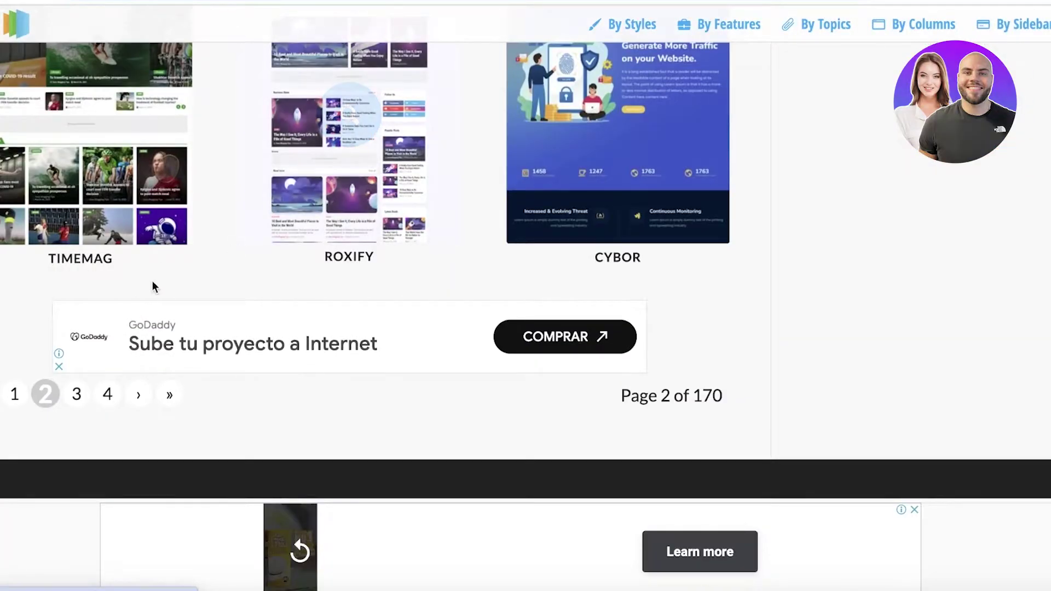
scroll(153, 281, "up", 10)
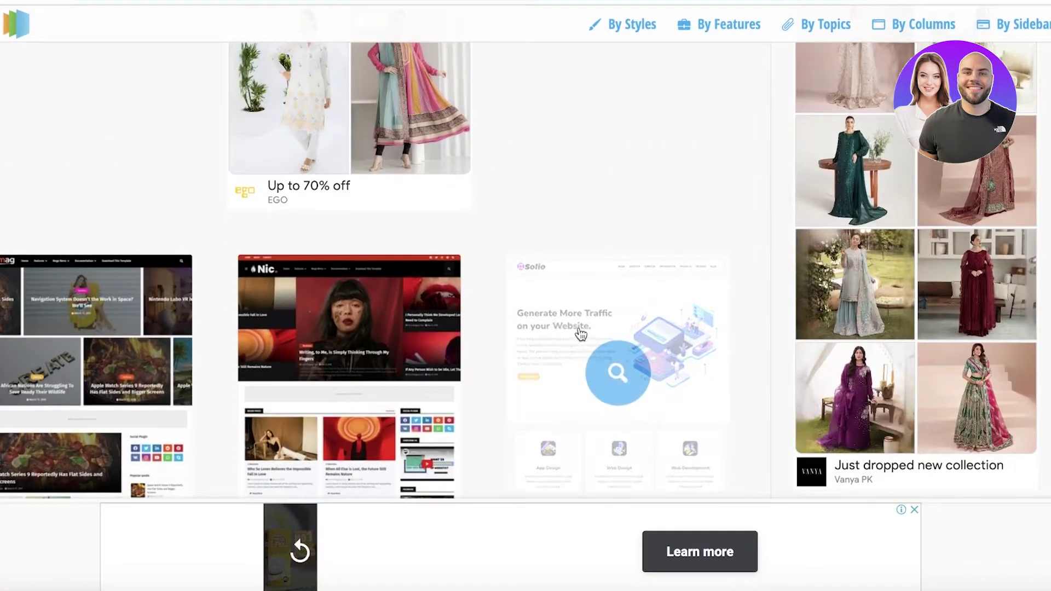
scroll(581, 332, "down", 1)
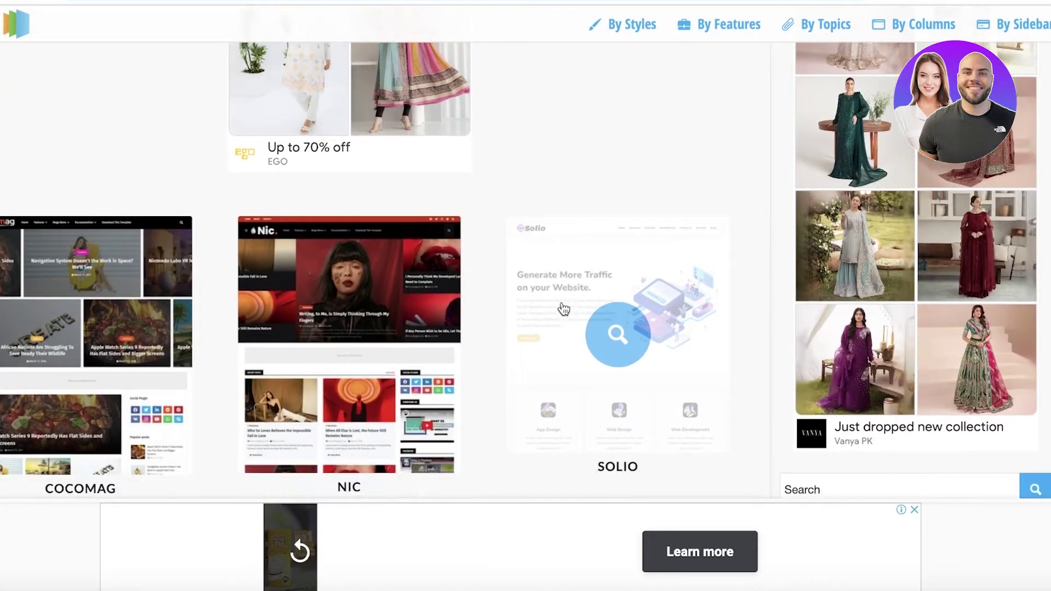
left_click(609, 332)
scroll(320, 254, "down", 10)
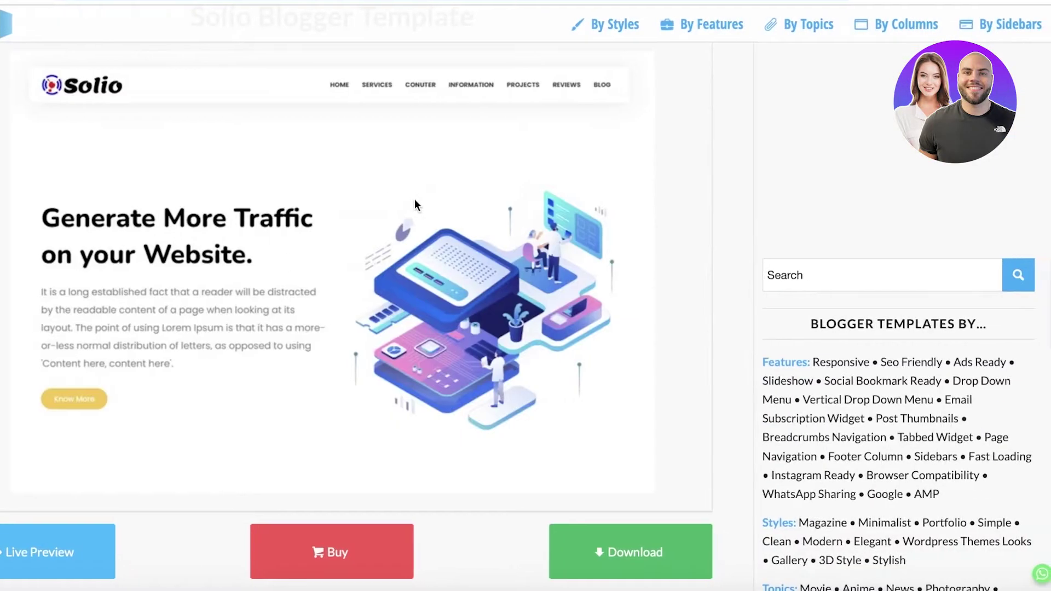
scroll(419, 245, "up", 3)
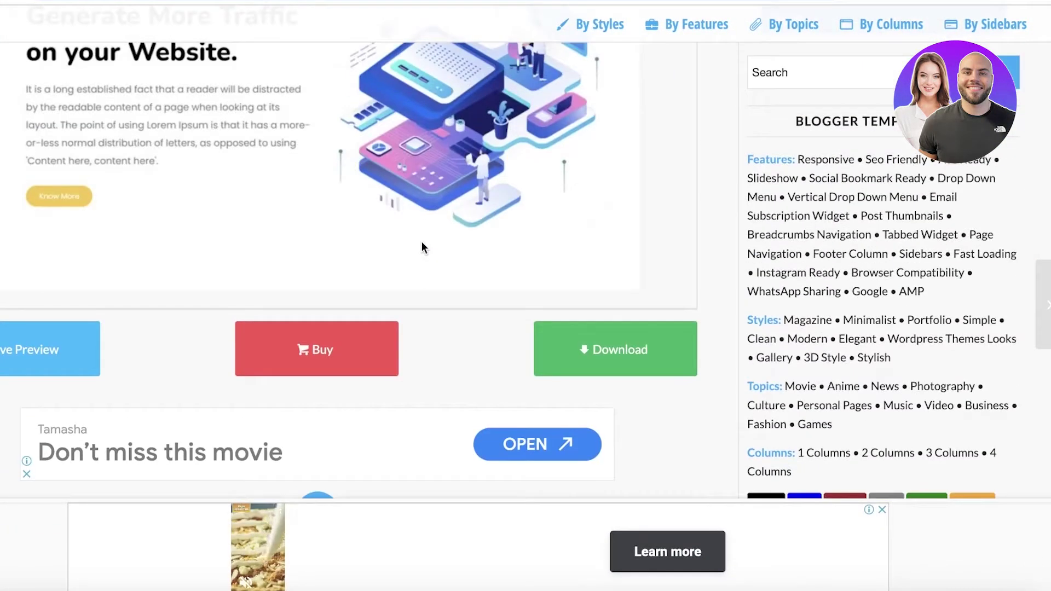
Examine the Solio template's live preview without its promotional box, and return to the template's detail page.
left_click(63, 352)
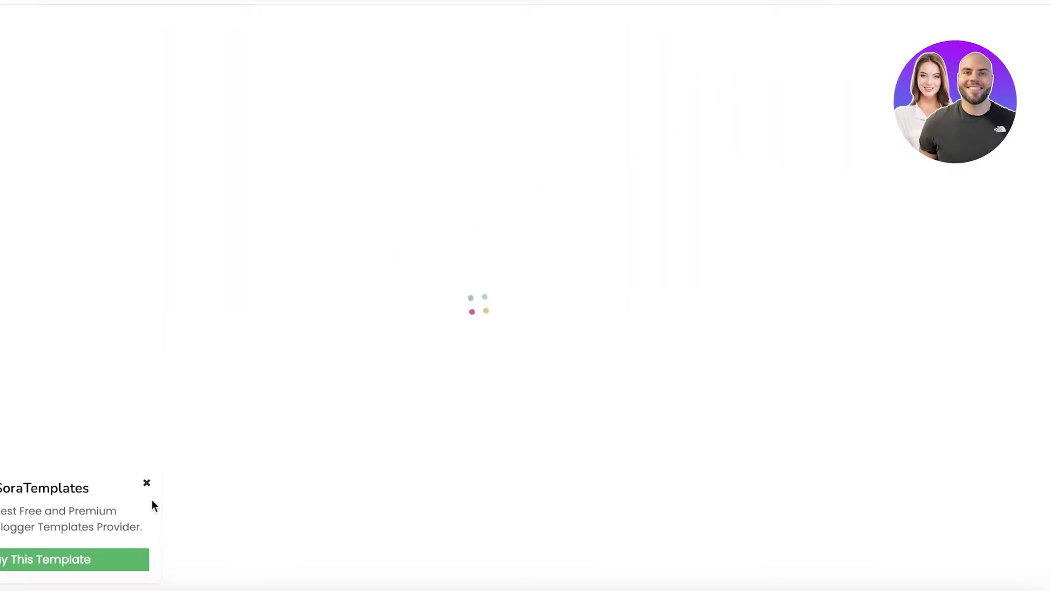
left_click(147, 482)
scroll(411, 284, "down", 6)
scroll(408, 279, "down", 16)
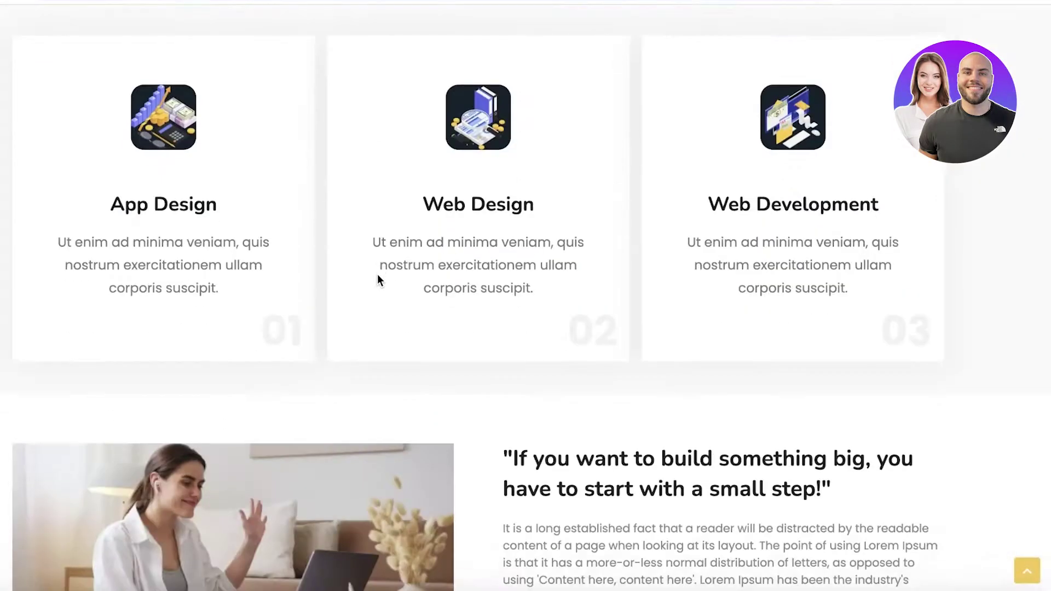
scroll(411, 309, "down", 10)
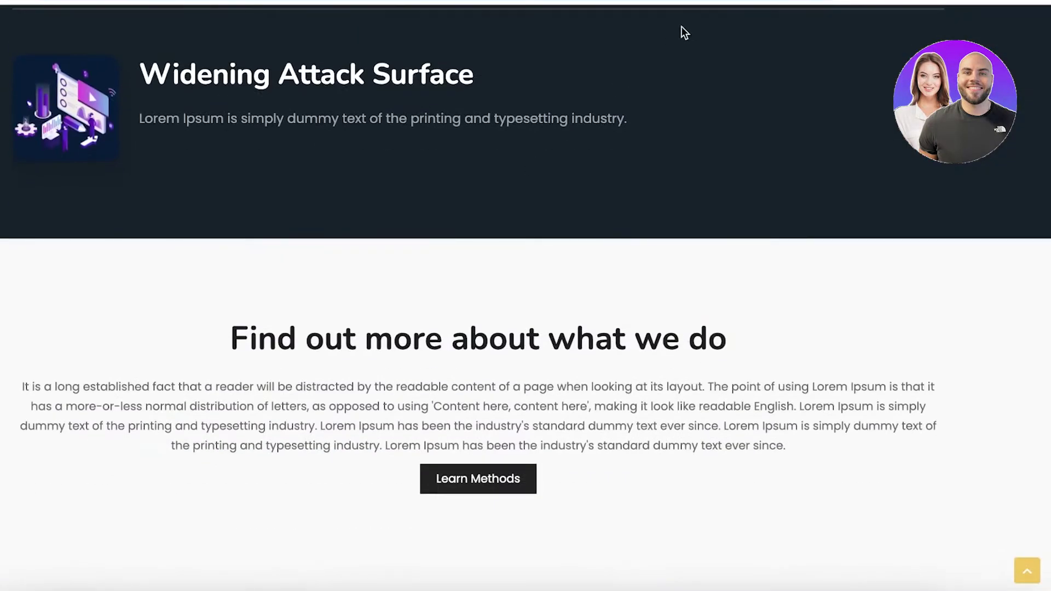
left_click(684, 5)
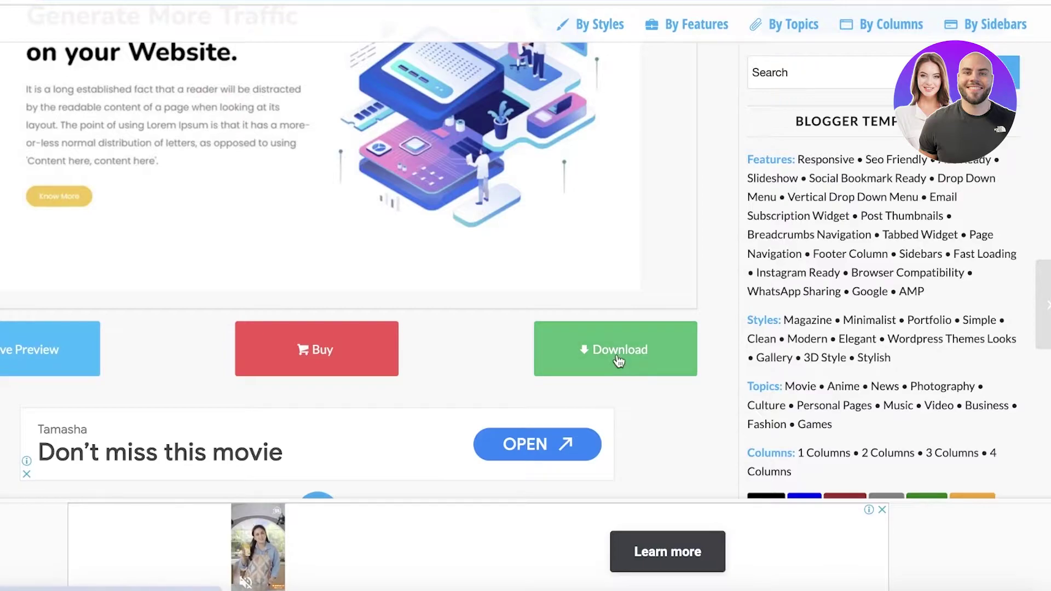
Download the free Solio template and extract Solio-Free-Version-1.0.zip in the Downloads folder.
left_click(602, 348)
mouse_move(871, 23)
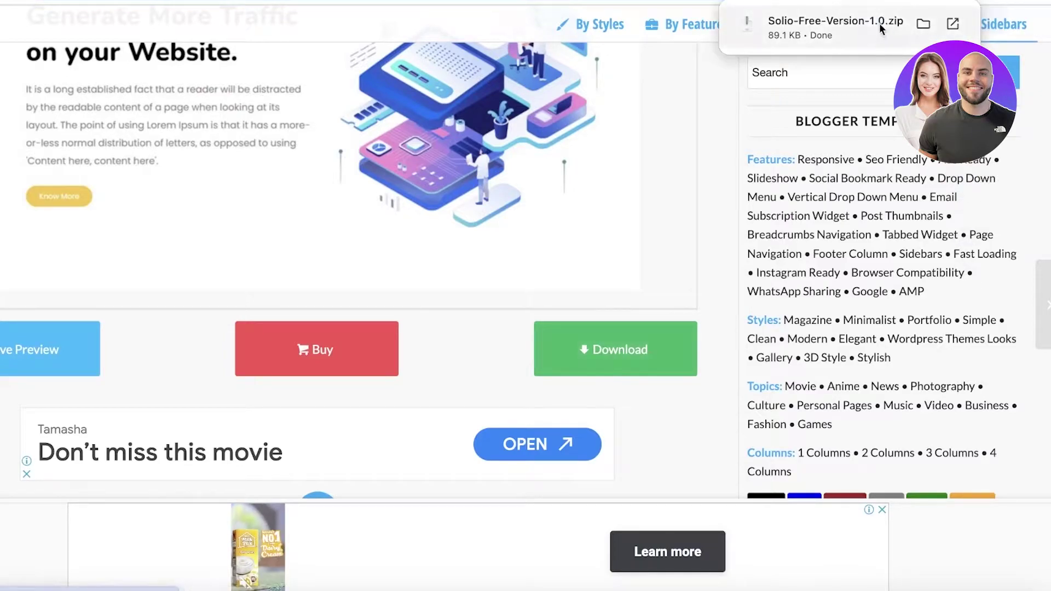
left_click(931, 22)
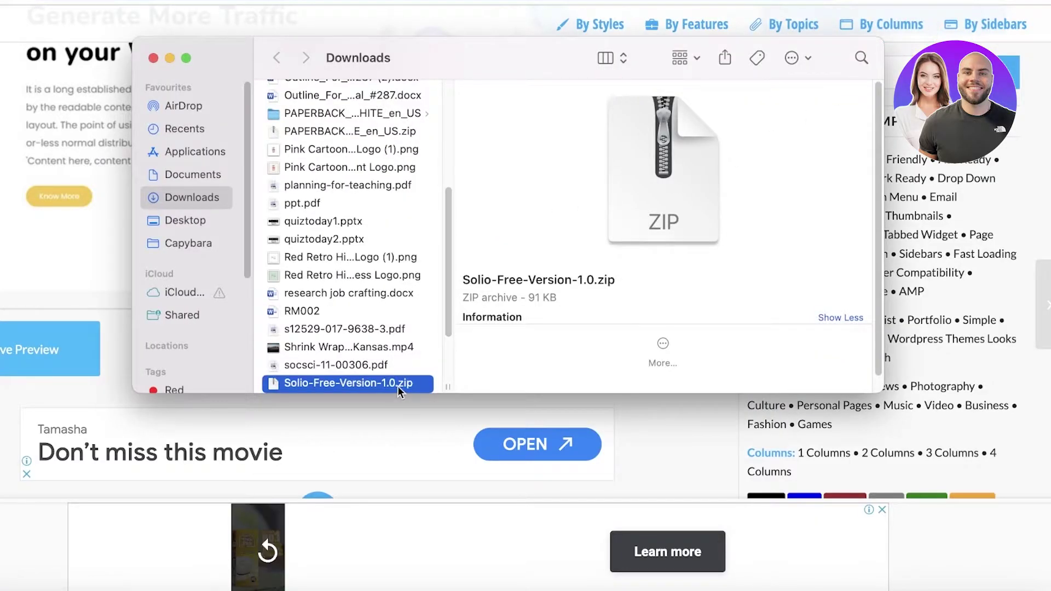
double_click(397, 384)
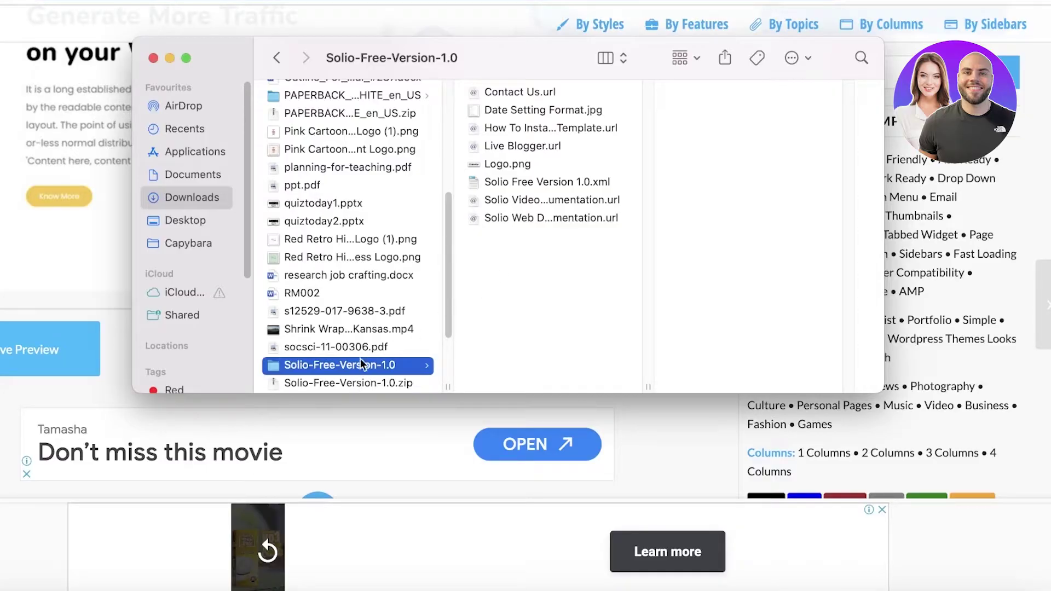
scroll(373, 330, "down", 3)
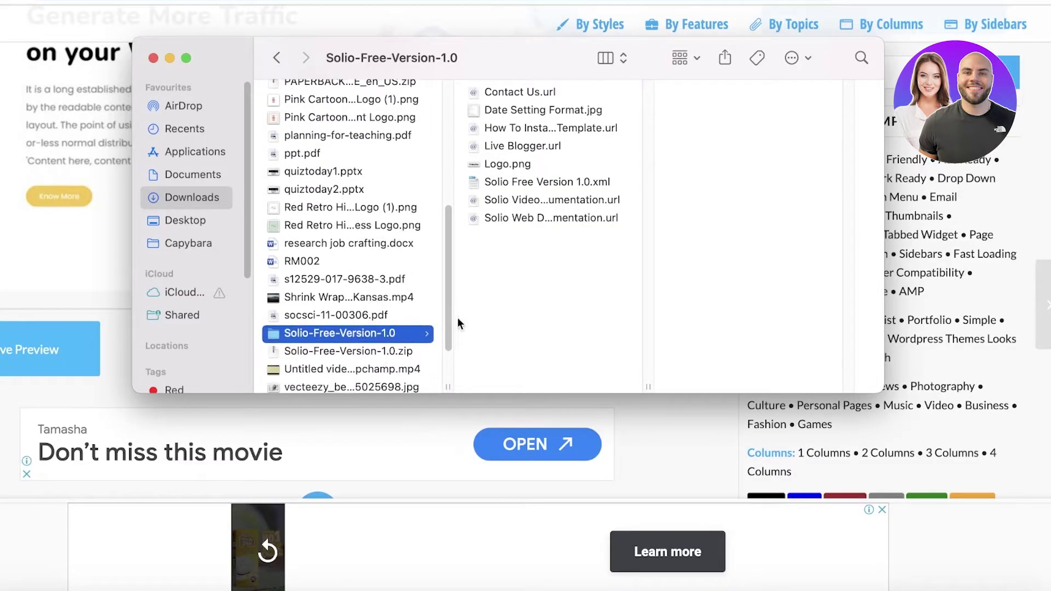
Switch to Blogger, open the blog's theme page and browse the built-in themes.
left_click(444, 498)
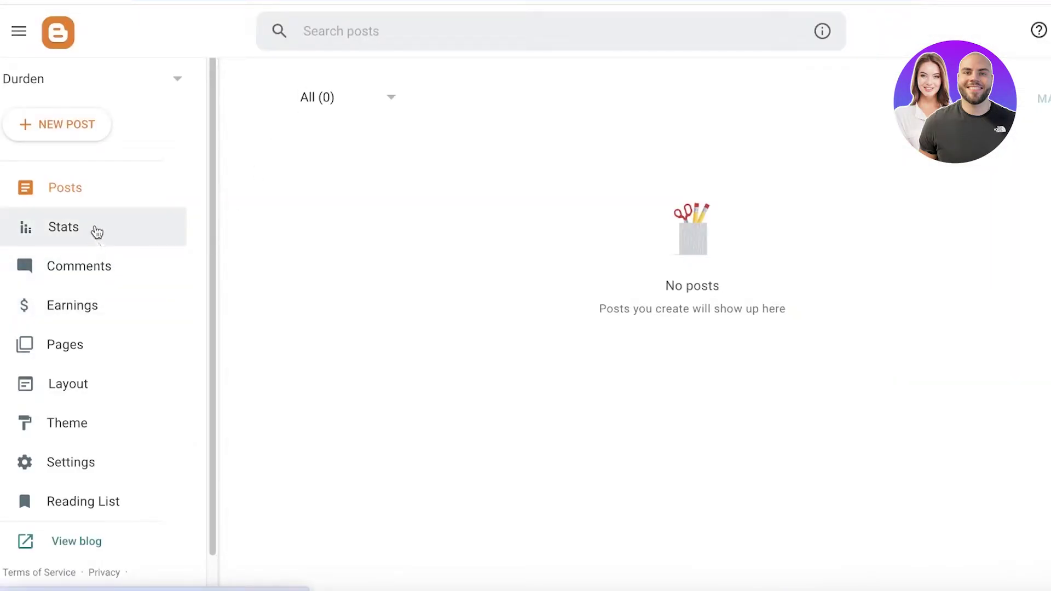
left_click(104, 423)
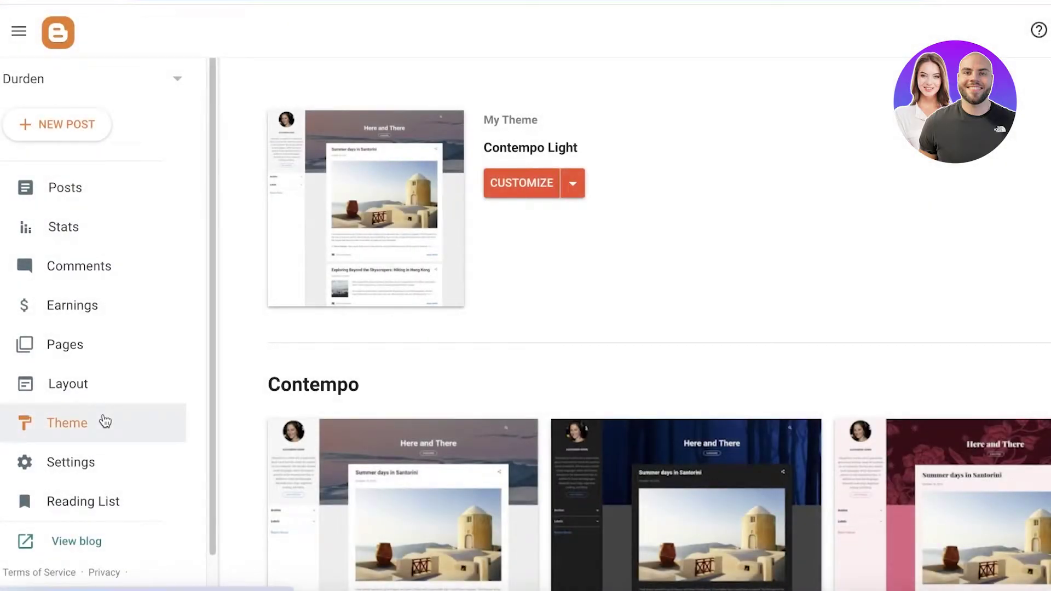
scroll(453, 363, "down", 20)
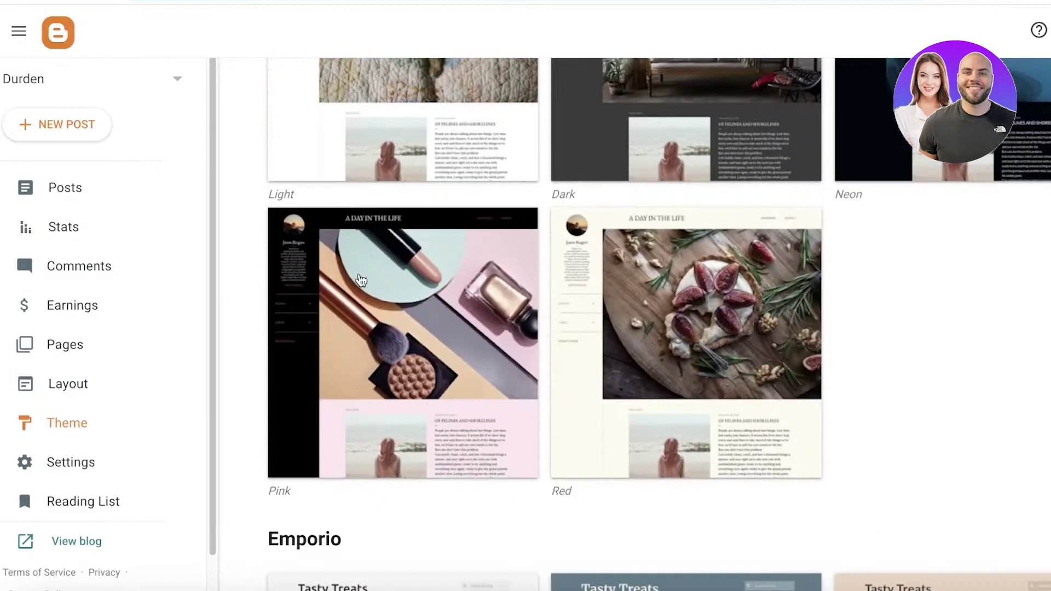
scroll(361, 280, "down", 15)
scroll(364, 294, "up", 20)
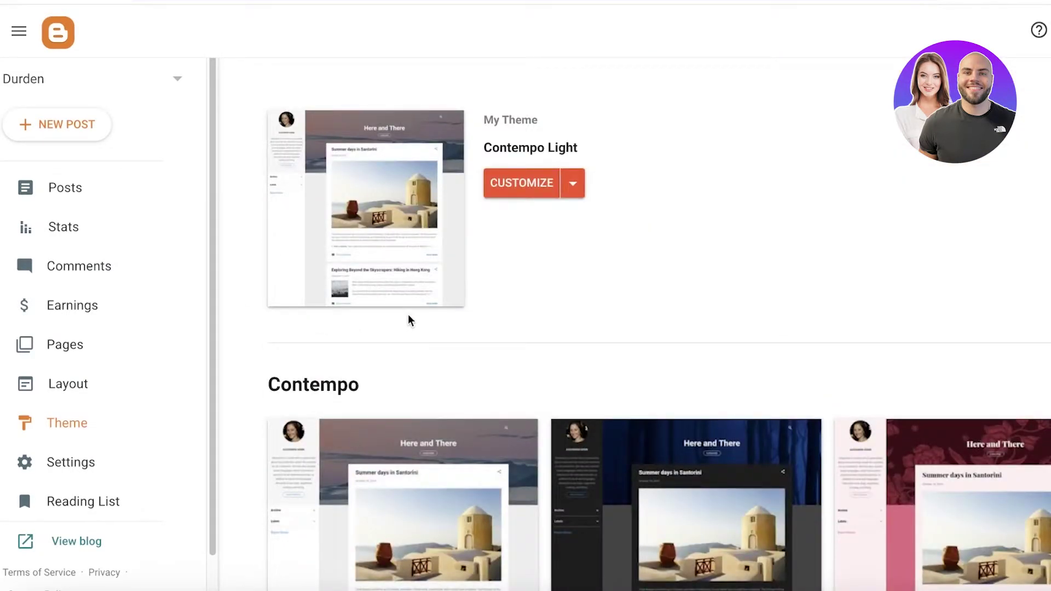
Review the Contempo Light theme's background, advanced and gadget customization settings, and return to the theme page.
left_click(573, 184)
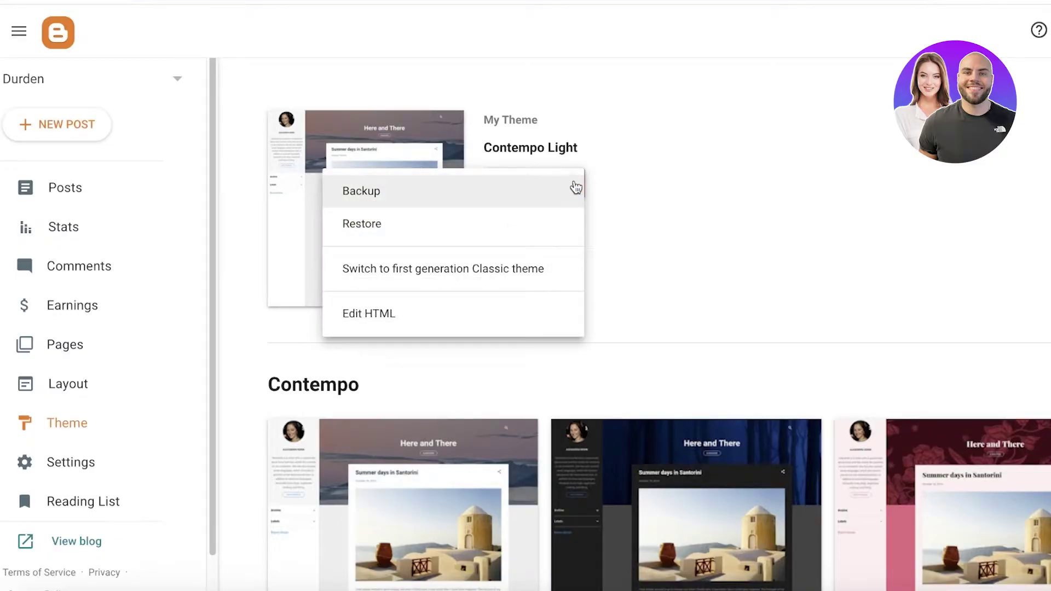
key("Escape")
left_click(521, 187)
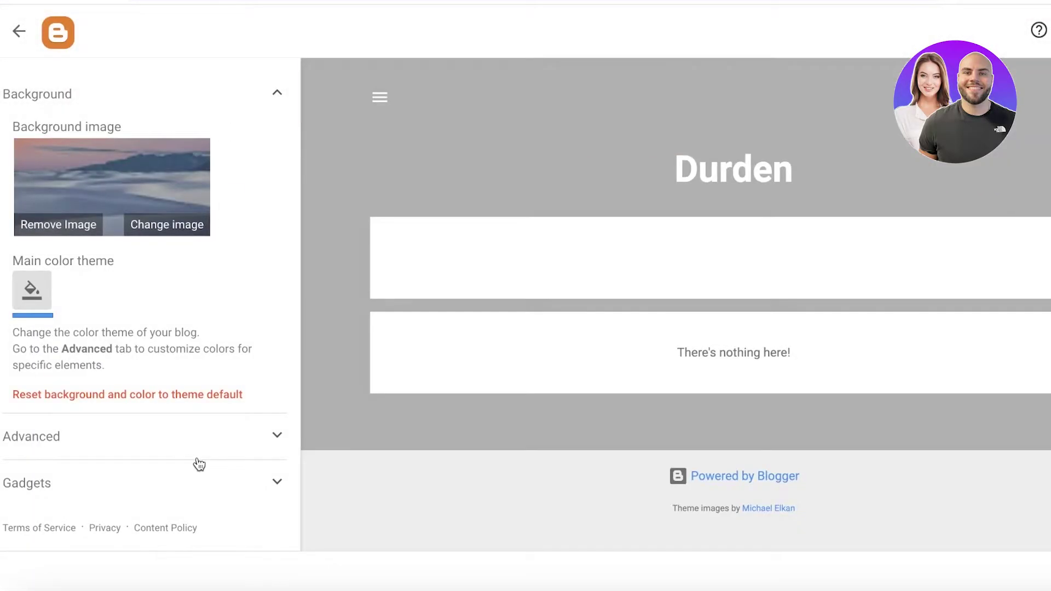
left_click(202, 437)
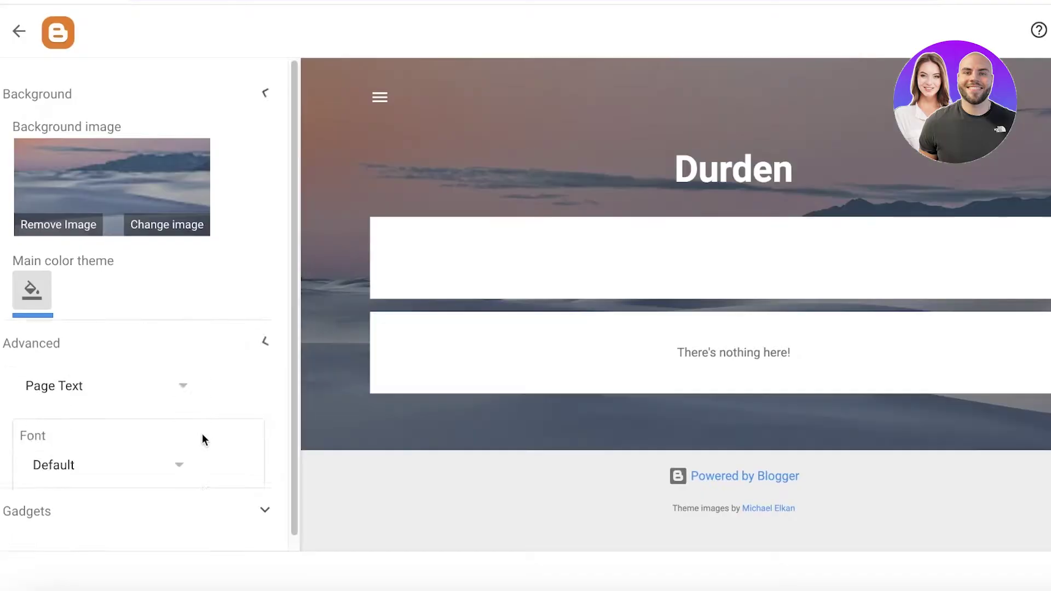
left_click(151, 496)
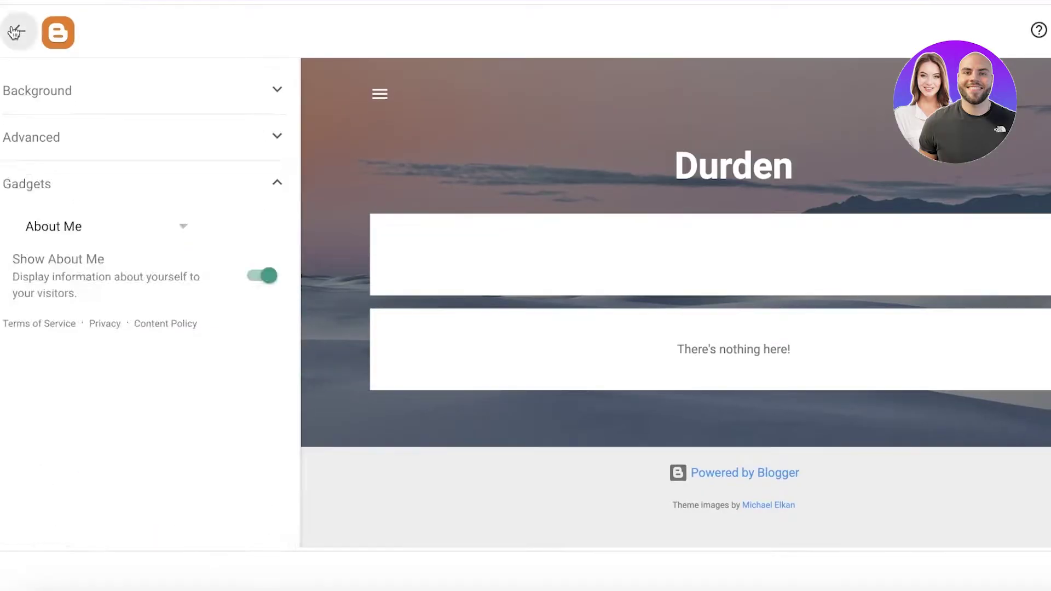
left_click(19, 31)
Review the additional theme actions for backup, restore and HTML editing, ending on the theme page.
left_click(570, 190)
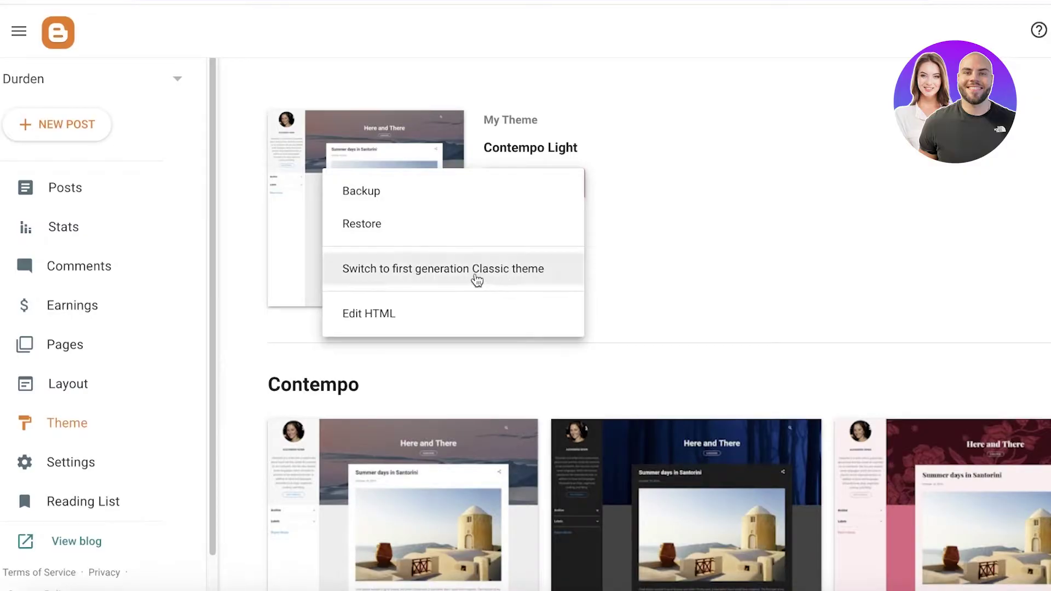
left_click(392, 311)
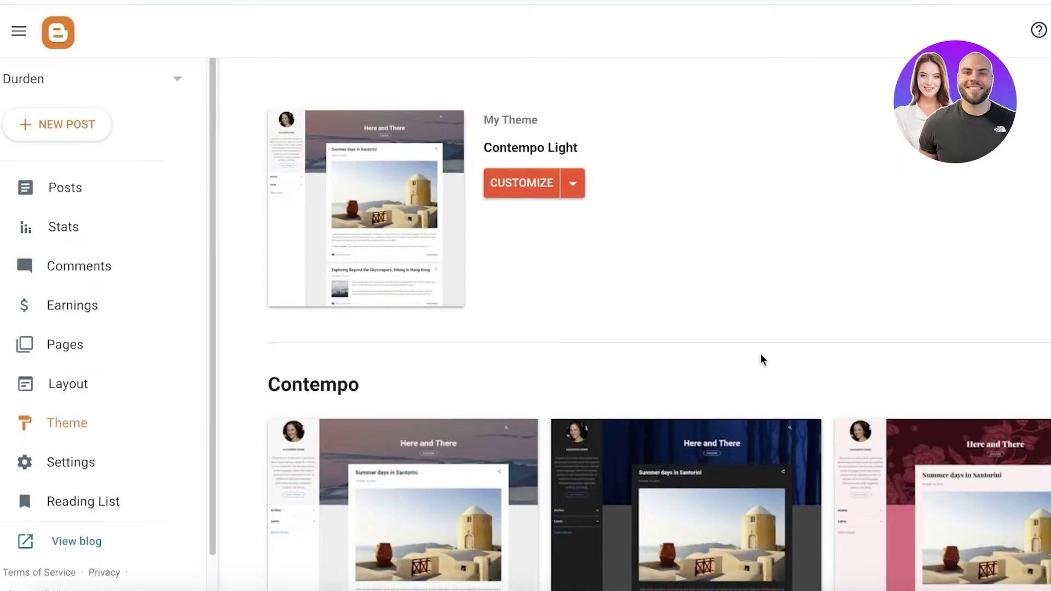
left_click(87, 435)
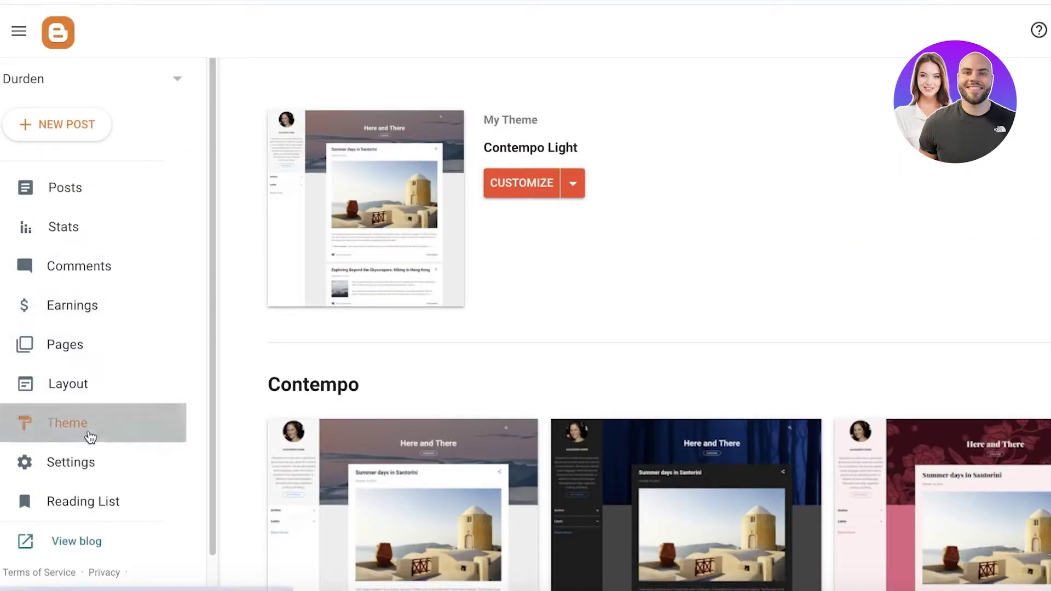
left_click(575, 187)
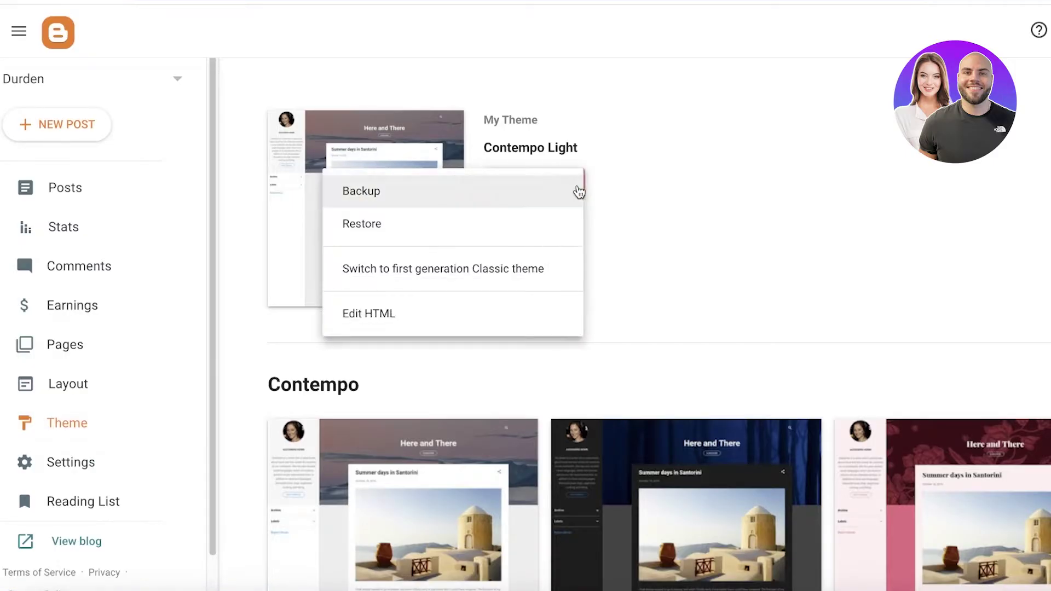
left_click(577, 190)
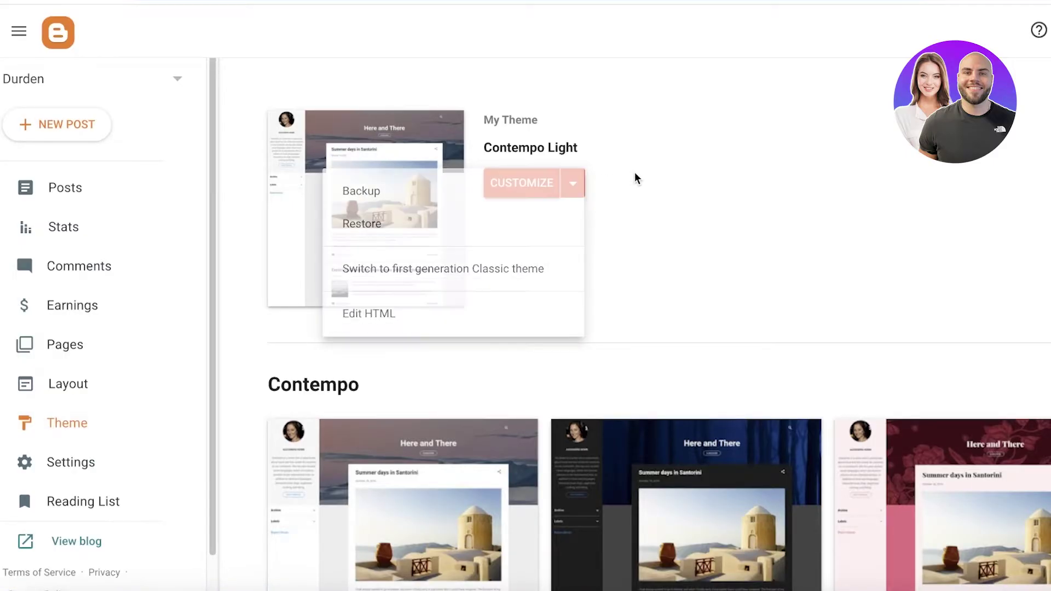
Restore the blog's theme from Solio Free Version 1.0.xml in the extracted Solio-Free-Version-1.0 folder in Downloads.
left_click(574, 186)
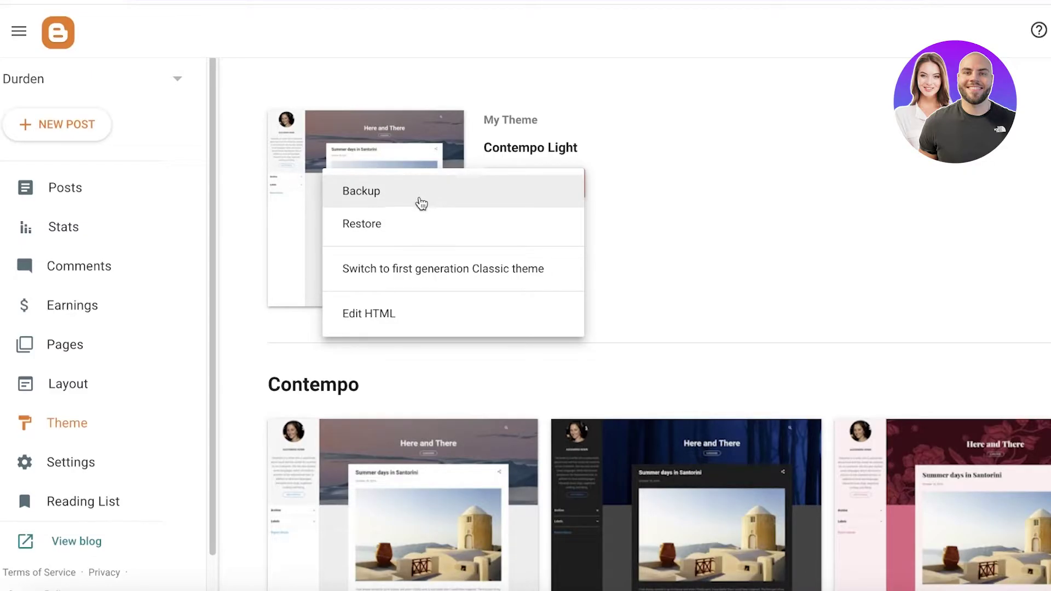
left_click(389, 224)
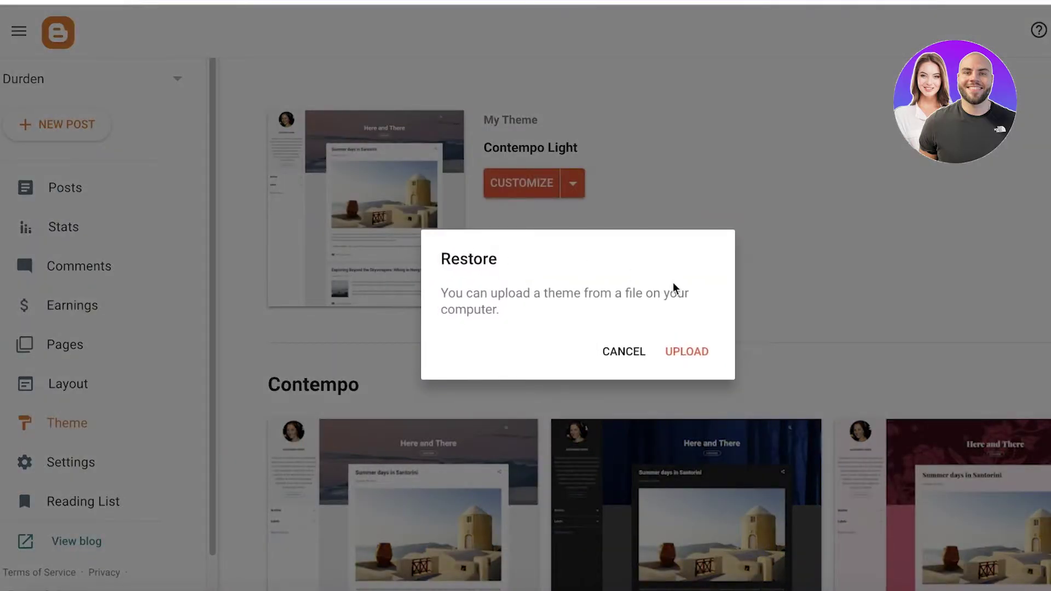
left_click(710, 353)
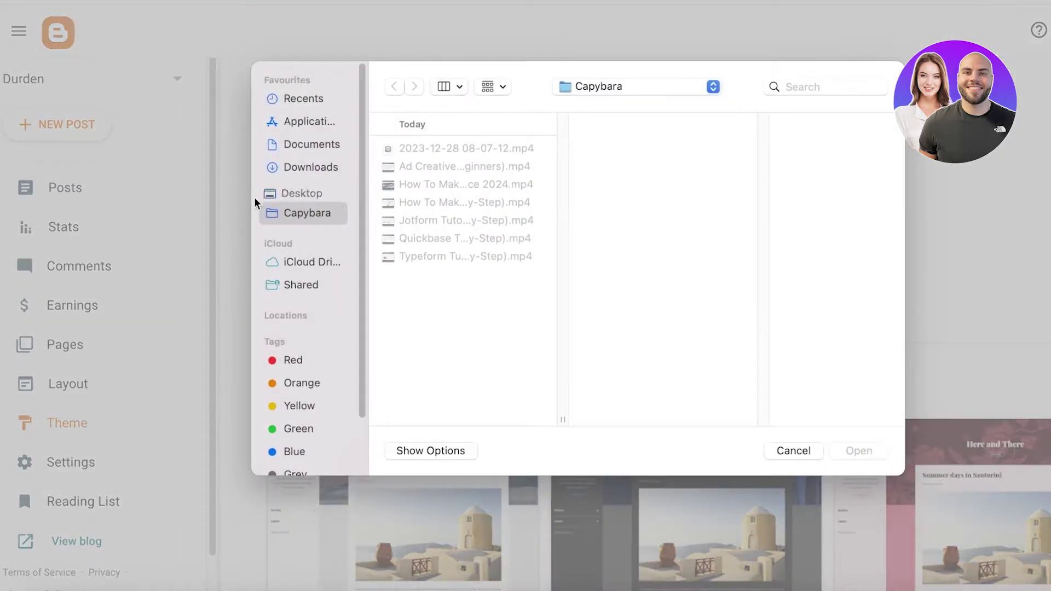
left_click(286, 170)
left_click(426, 168)
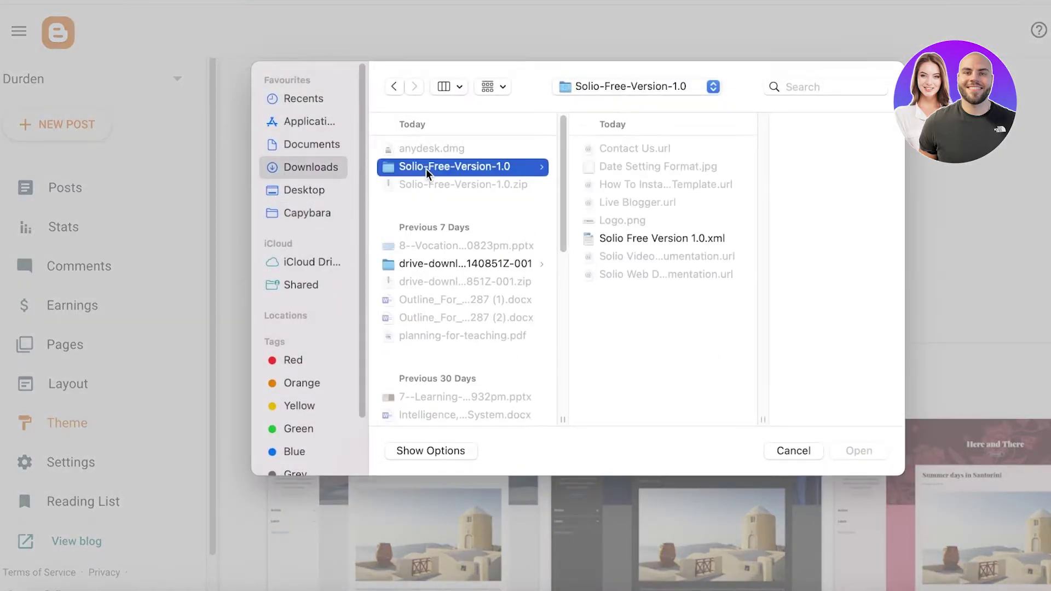
left_click(716, 240)
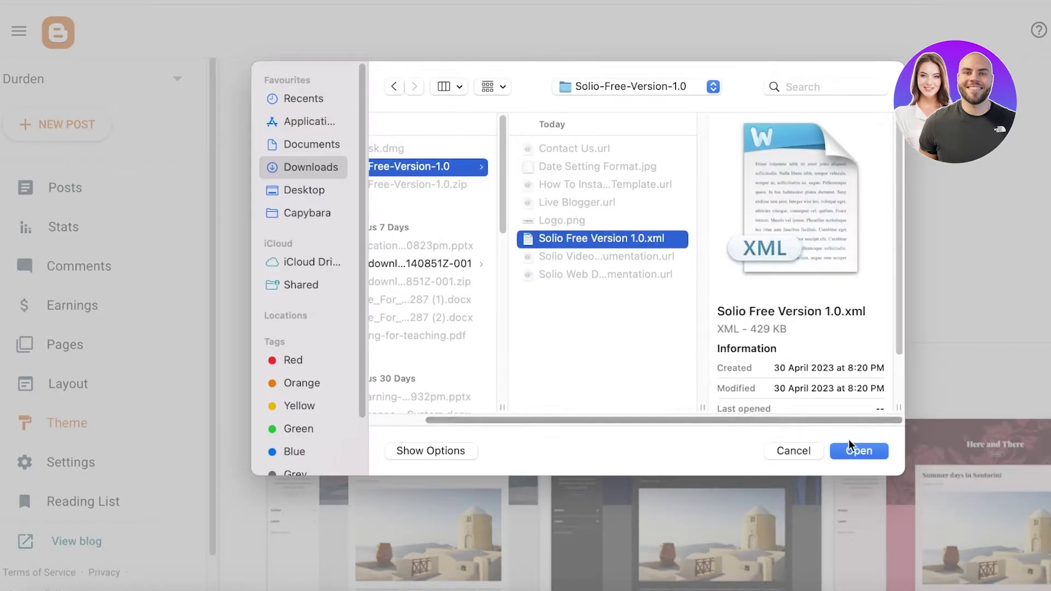
left_click(857, 455)
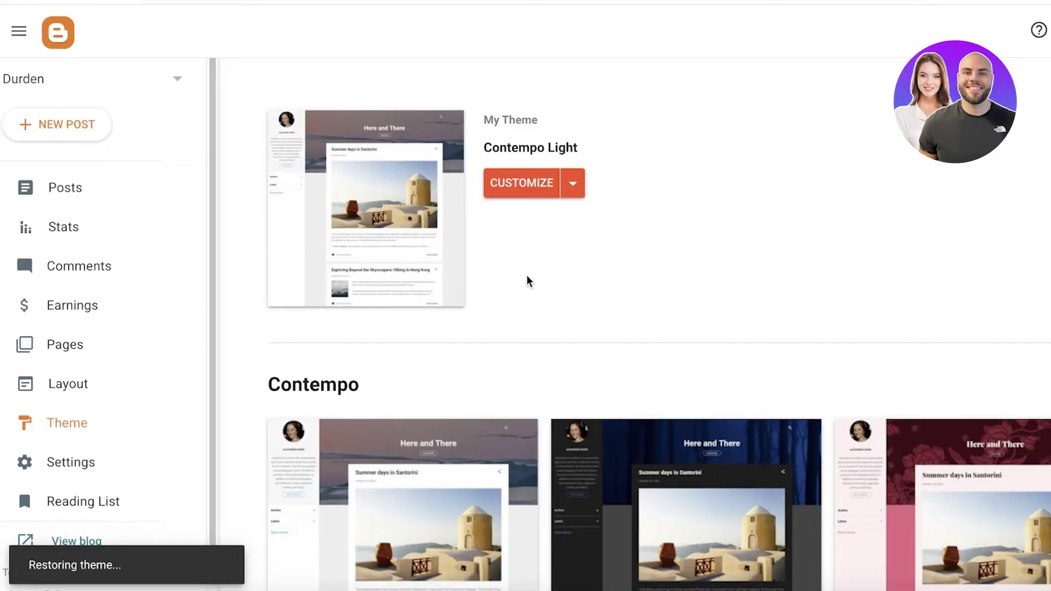
Examine the live blog with the uploaded Solio theme down to its footer, and return to Blogger's theme page.
scroll(739, 146, "down", 10)
scroll(753, 190, "up", 10)
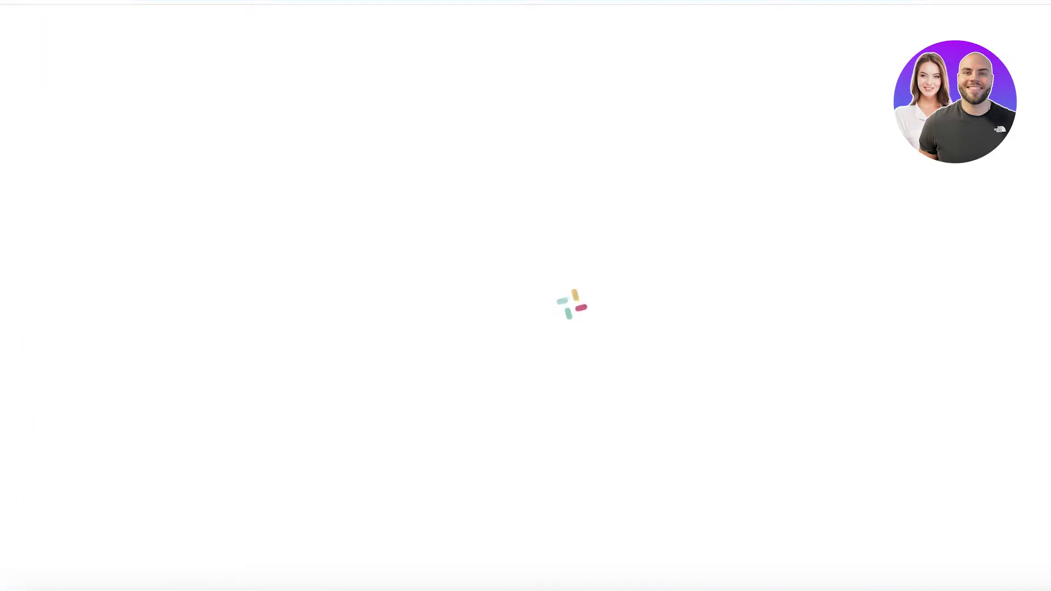
scroll(323, 40, "down", 15)
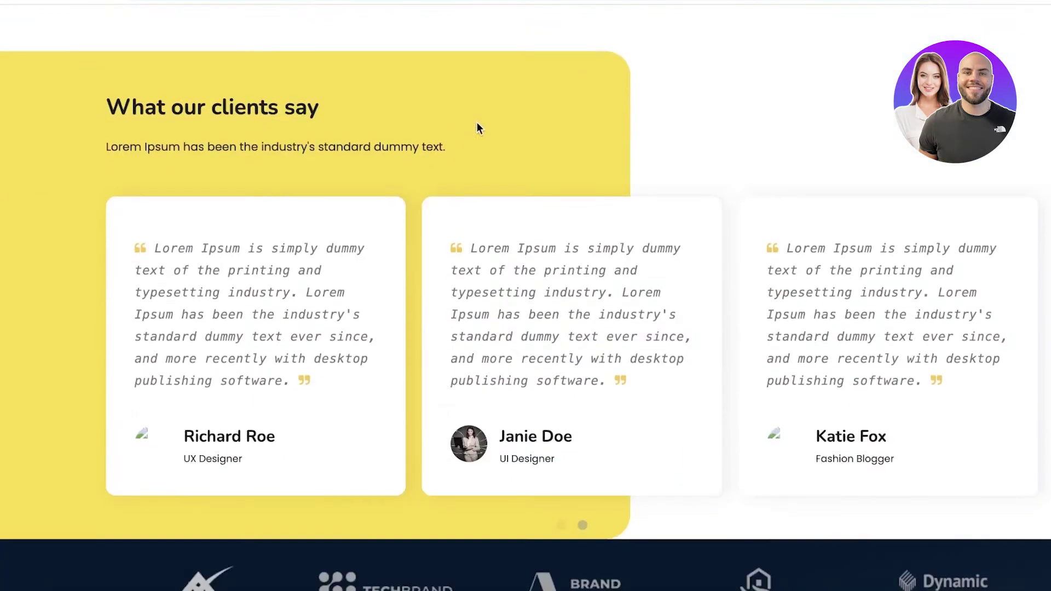
scroll(477, 126, "up", 15)
scroll(494, 151, "down", 20)
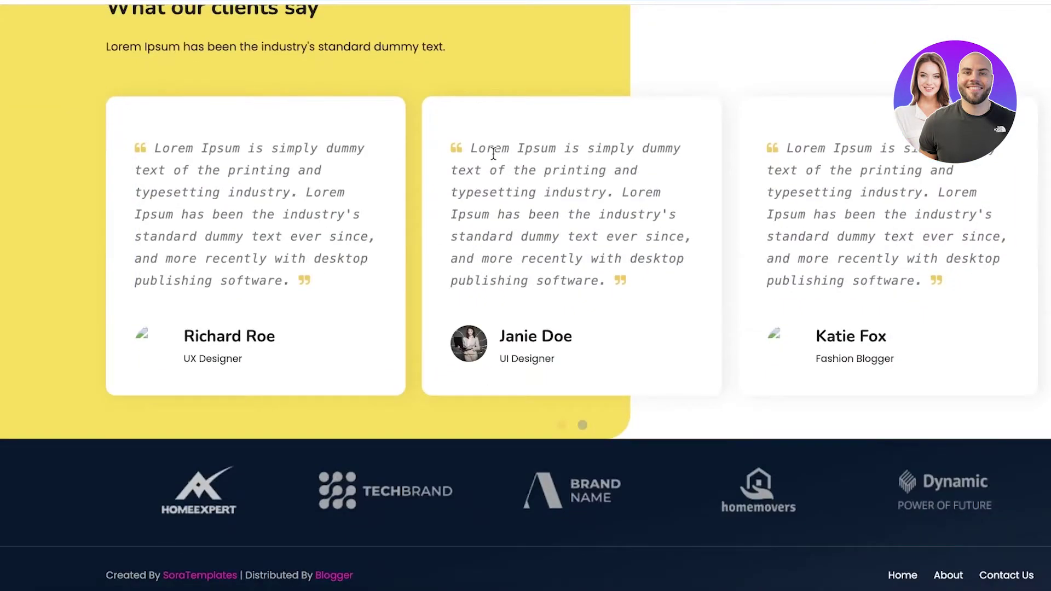
left_click(454, 3)
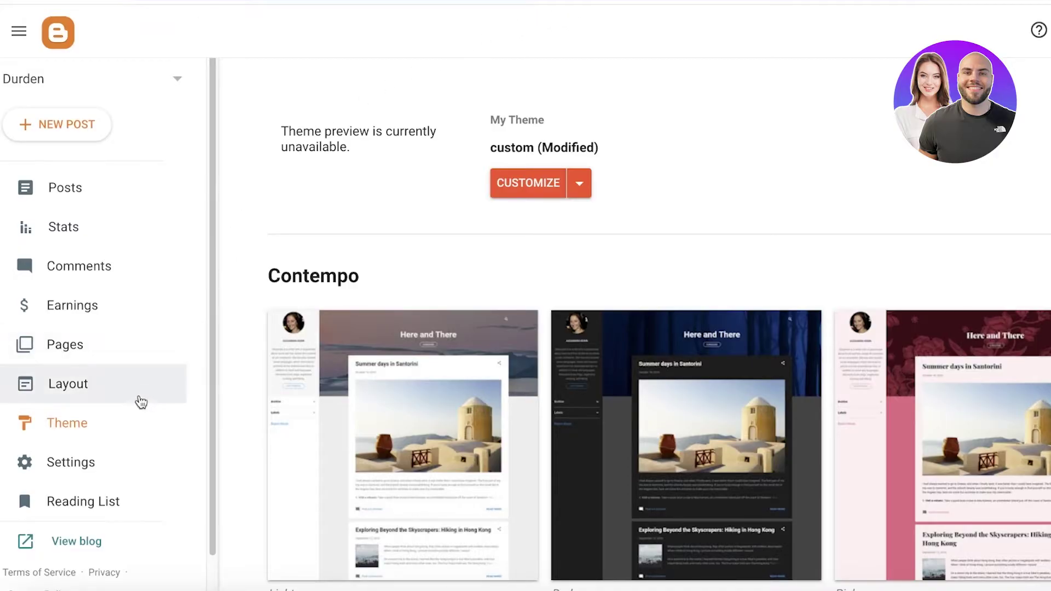
Open the customizer for the uploaded Solio theme and look over the page preview.
left_click(539, 193)
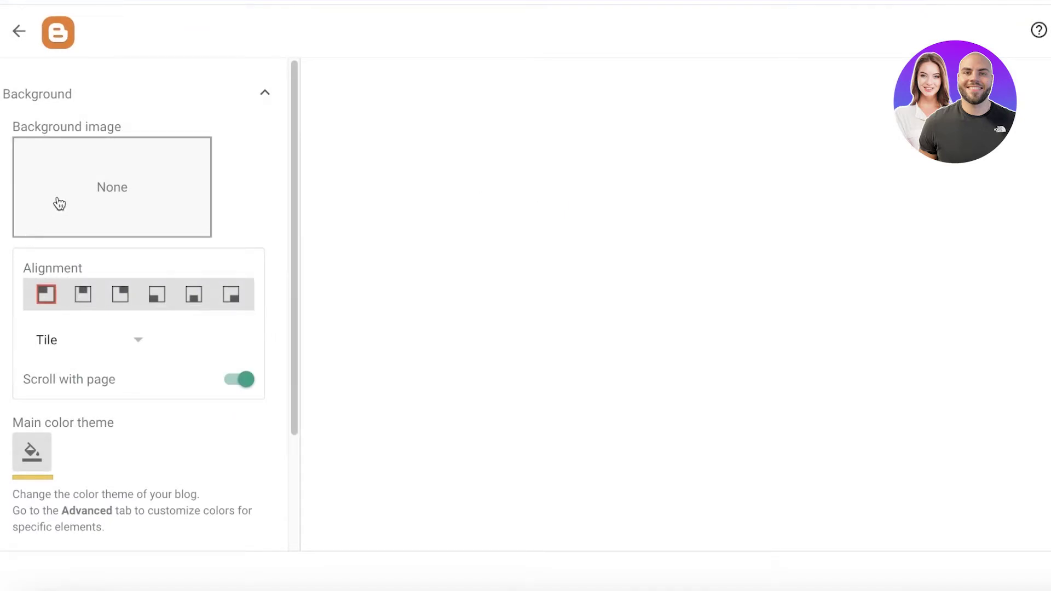
scroll(608, 179, "down", 10)
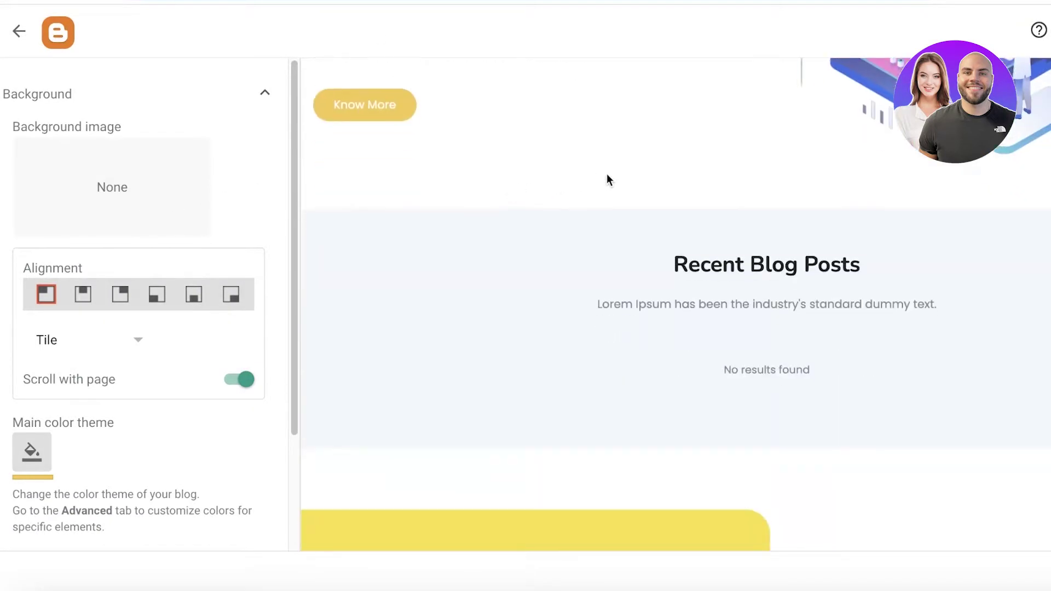
scroll(652, 176, "up", 10)
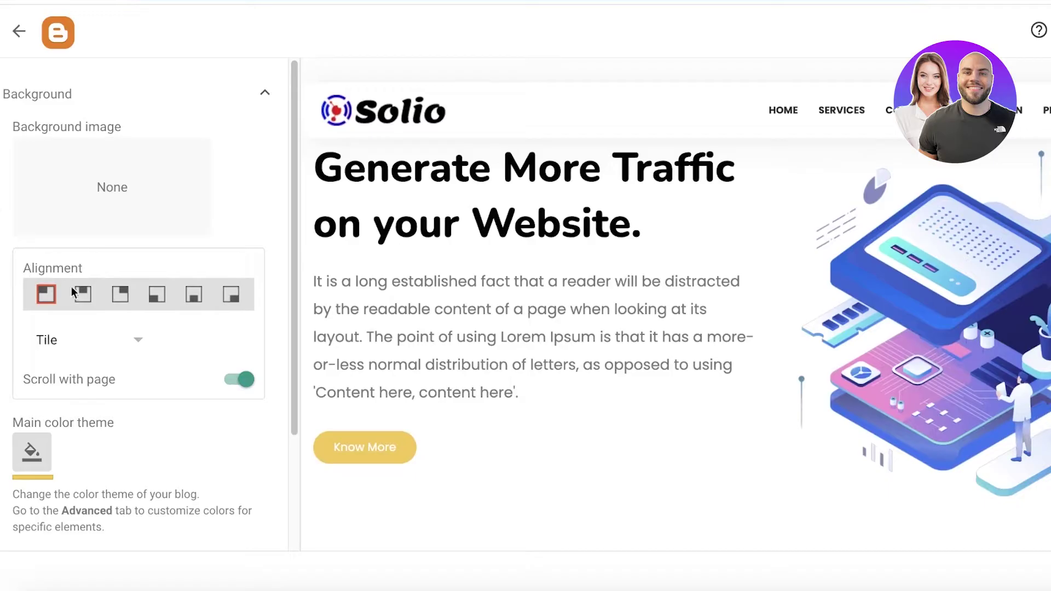
Try the top-center background alignment and set it back to top-left.
left_click(85, 302)
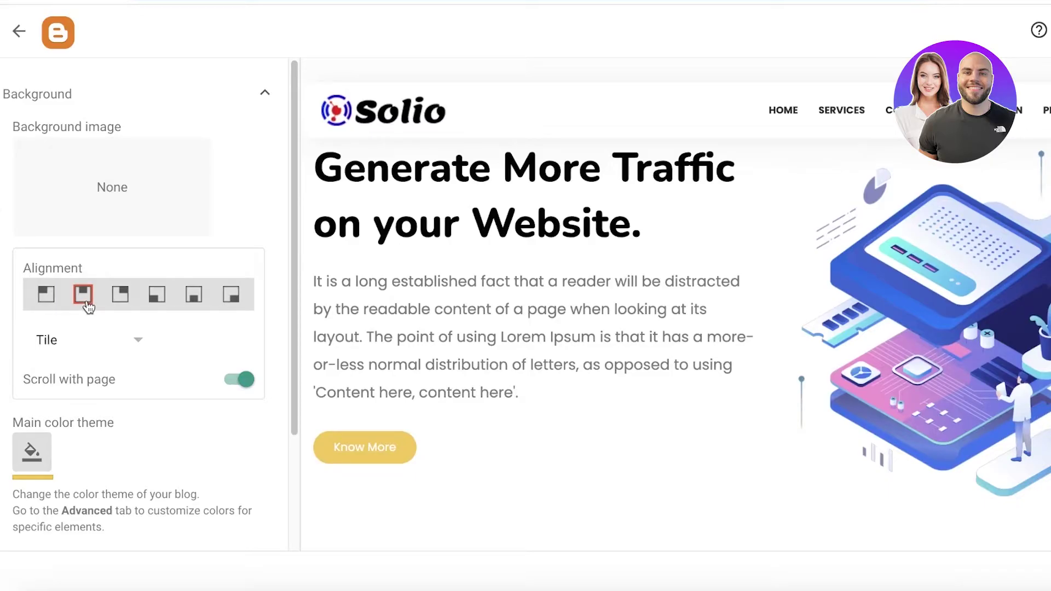
left_click(47, 298)
Examine the theme's advanced color settings, then leave the customizer and discard its unsaved changes.
scroll(13, 487, "down", 3)
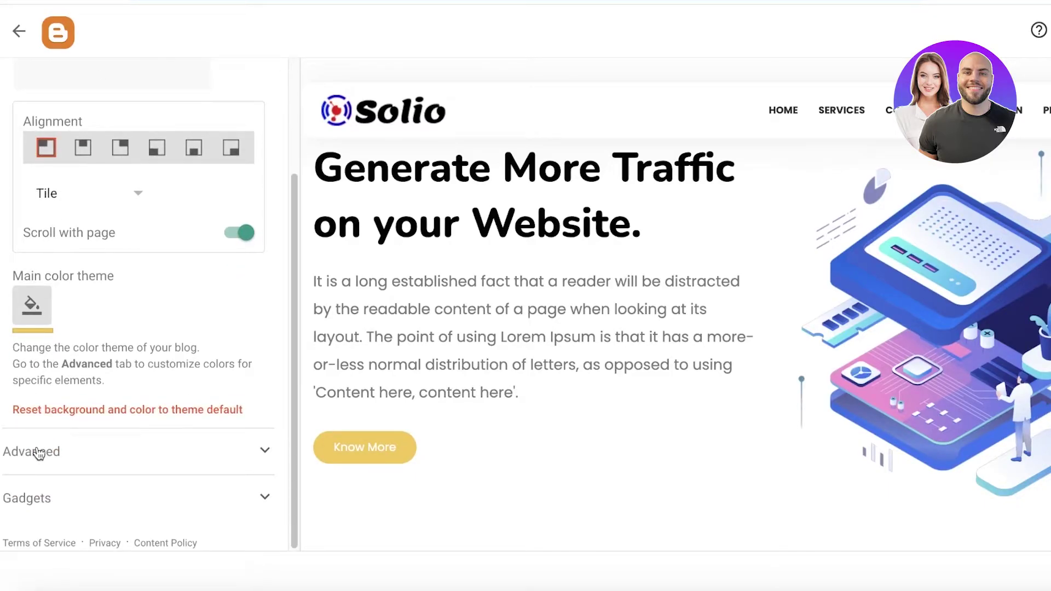
left_click(36, 452)
scroll(96, 302, "down", 7)
scroll(95, 301, "down", 7)
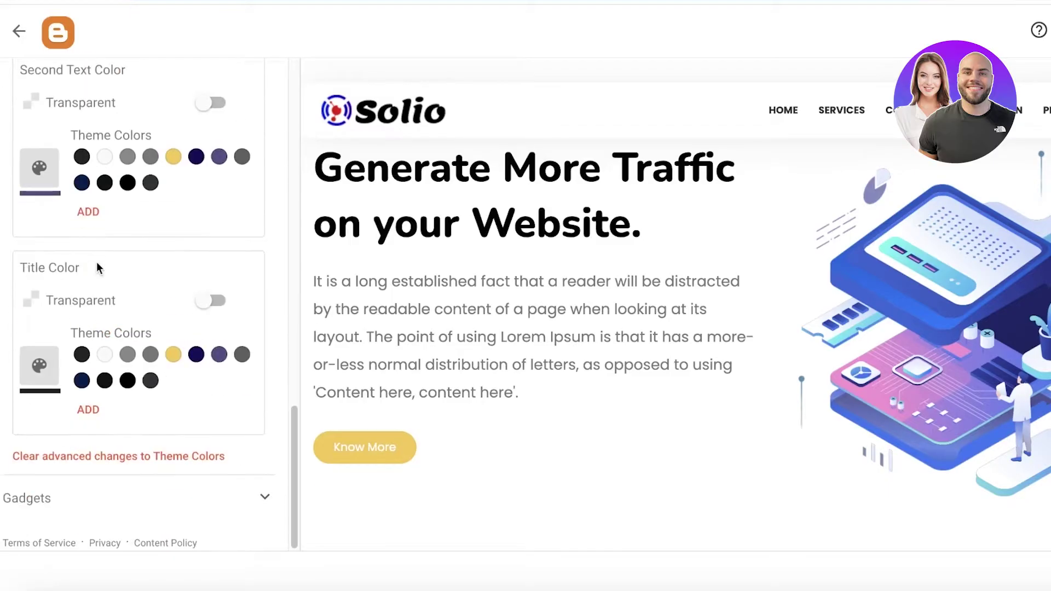
scroll(113, 241, "up", 1)
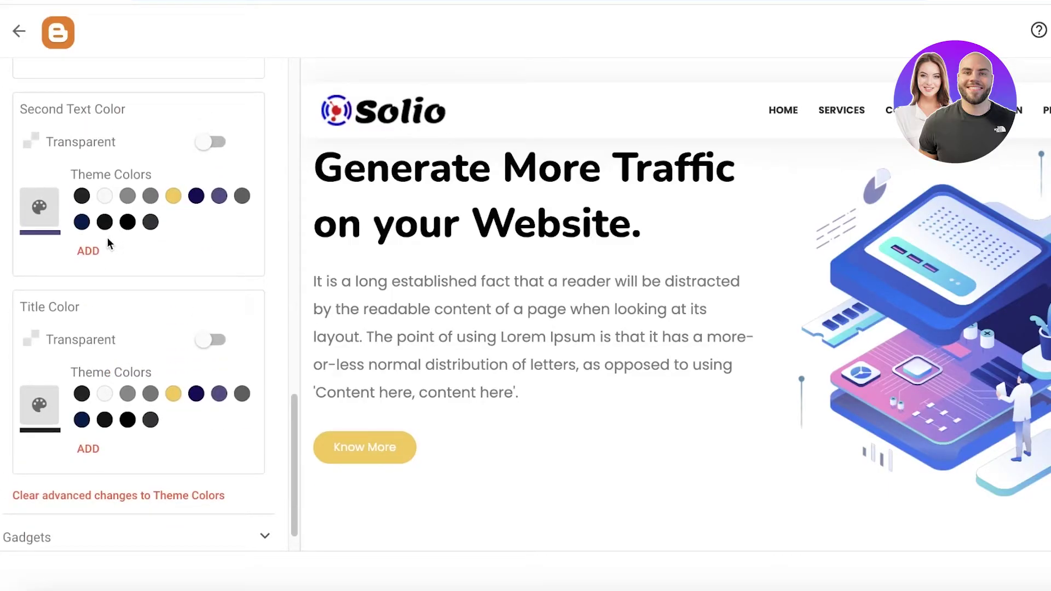
scroll(83, 241, "up", 10)
left_click(25, 51)
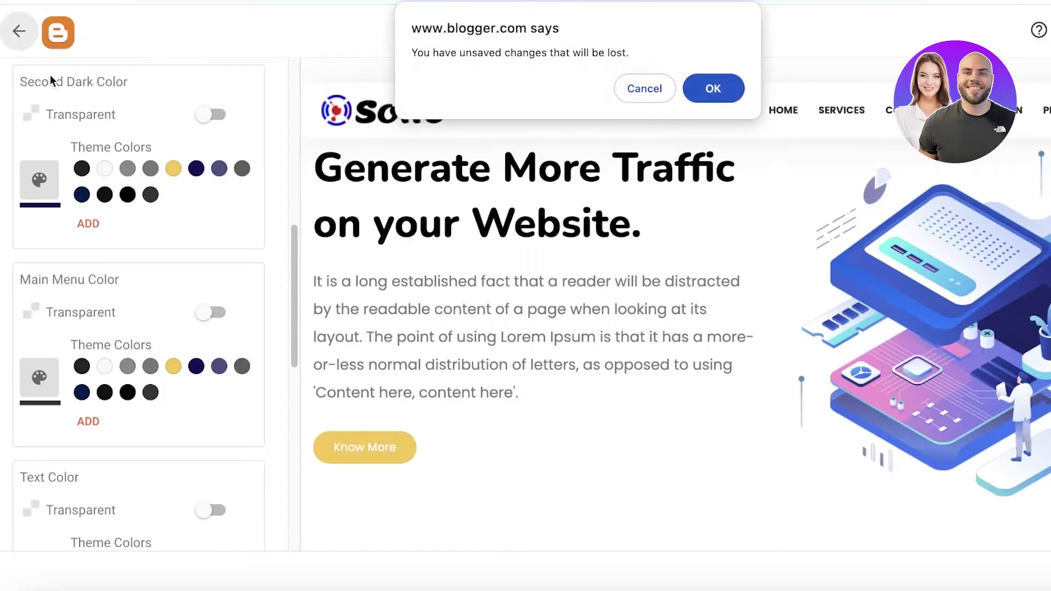
left_click(693, 89)
left_click(579, 183)
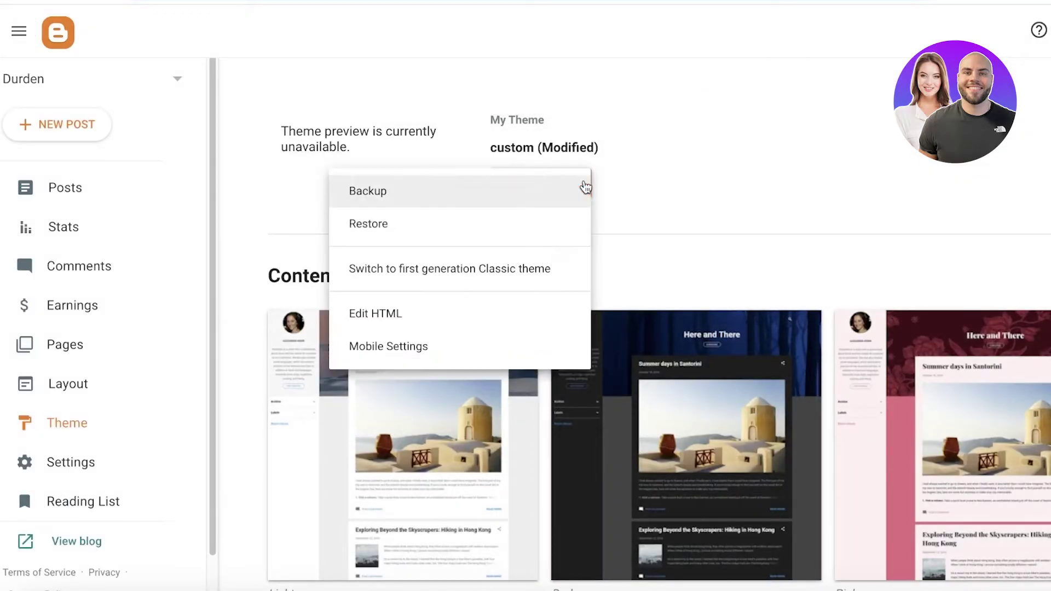
left_click(671, 171)
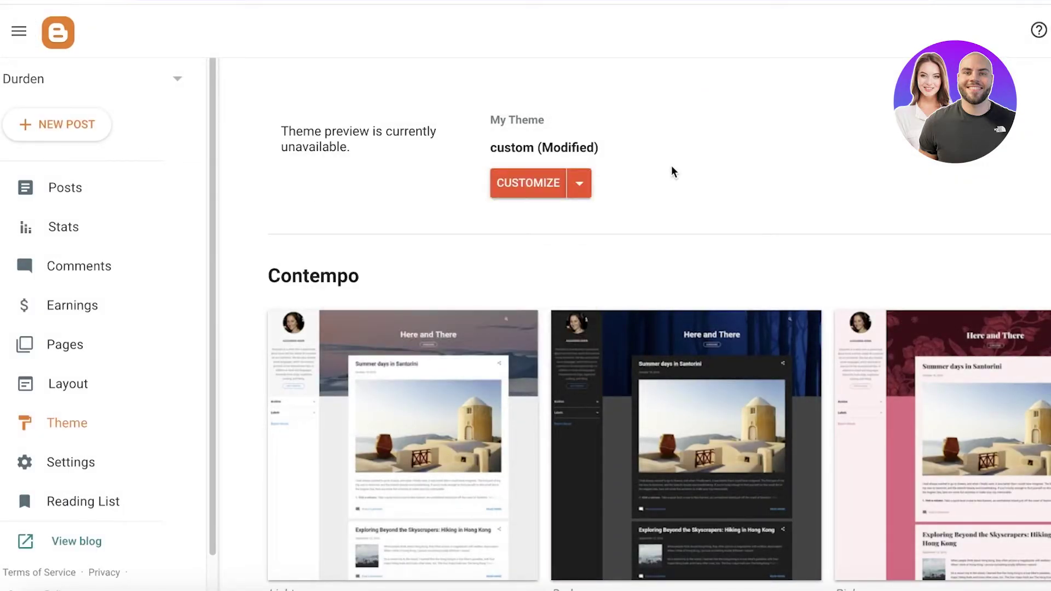
Start a new blog post and title it "Pokemon are amazing".
left_click(30, 185)
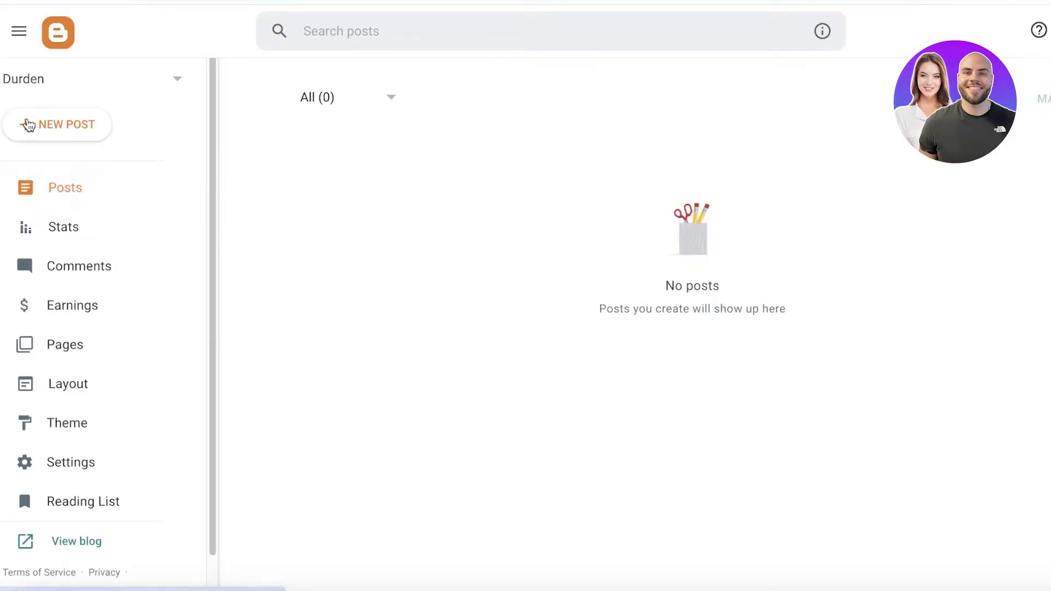
left_click(51, 90)
left_click(46, 134)
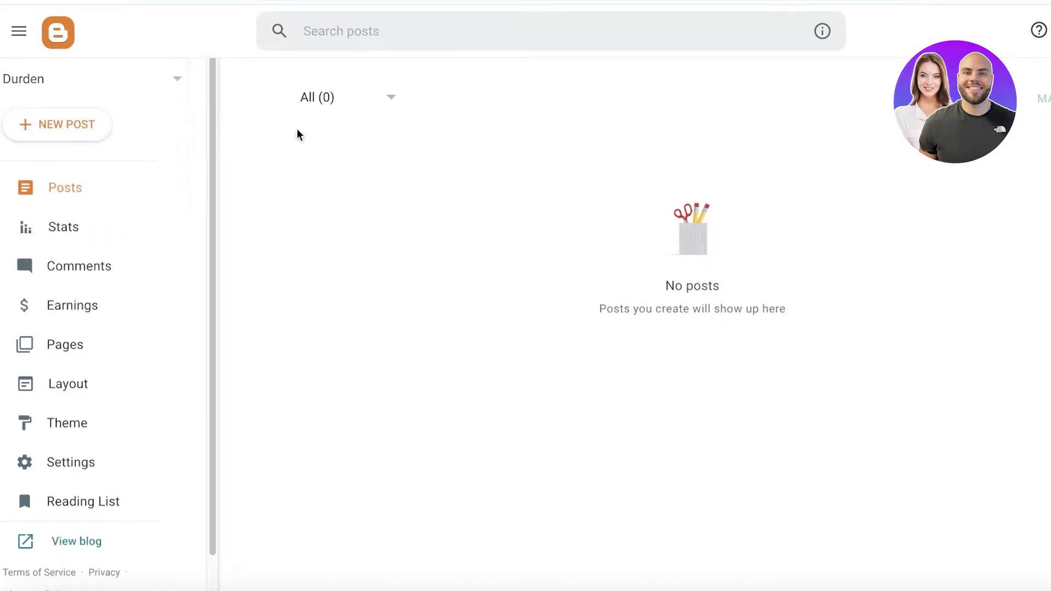
left_click(77, 123)
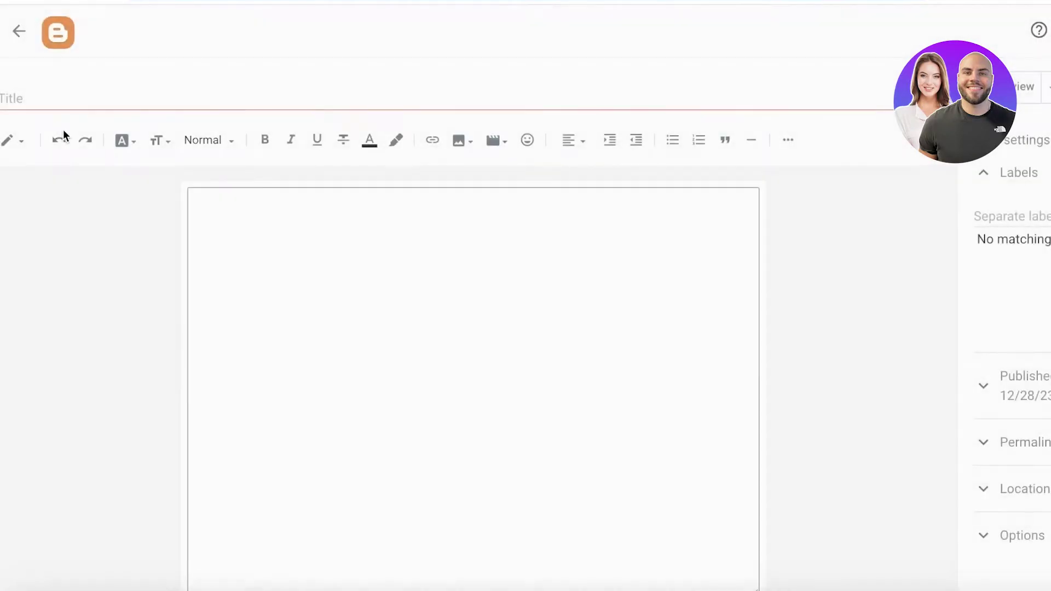
left_click(299, 103)
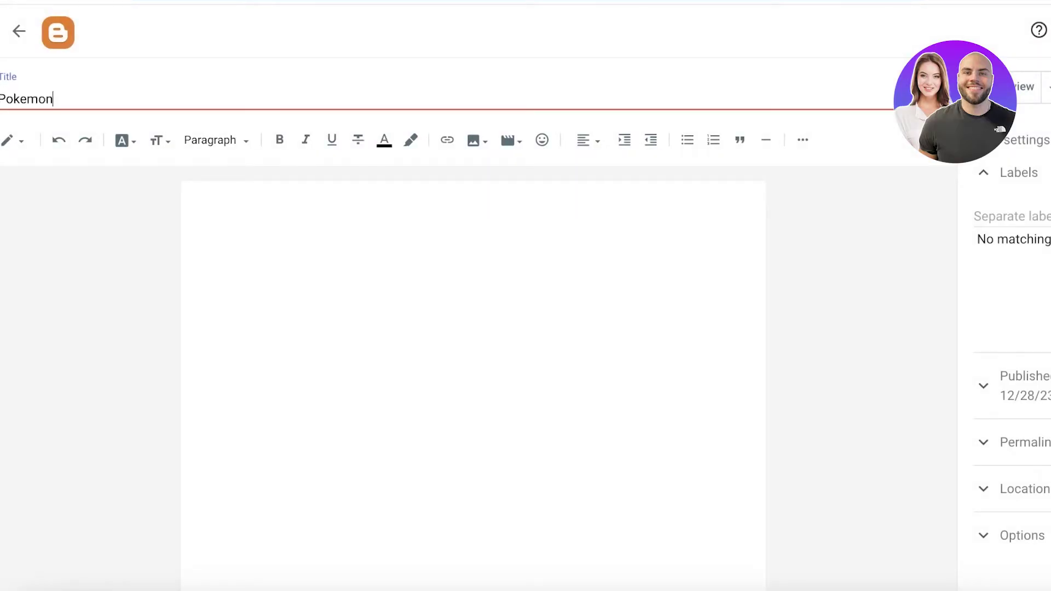
type("Pokemon are amazing")
Write "Lores Ipsum" as the body of the Pokemon post and publish the post to the blog.
left_click(318, 267)
type("asd")
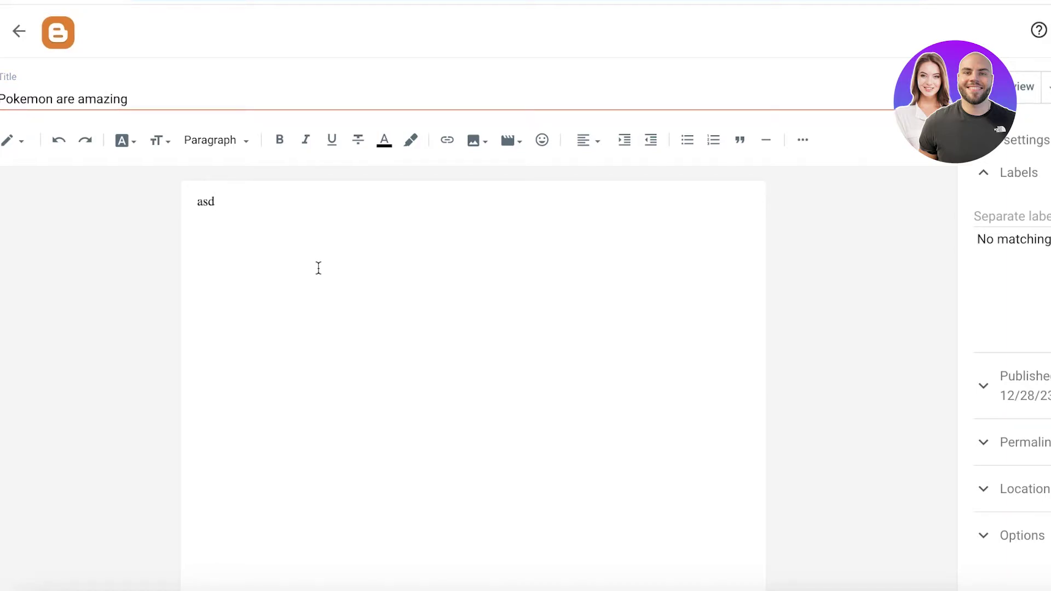
type("sdfghjkl")
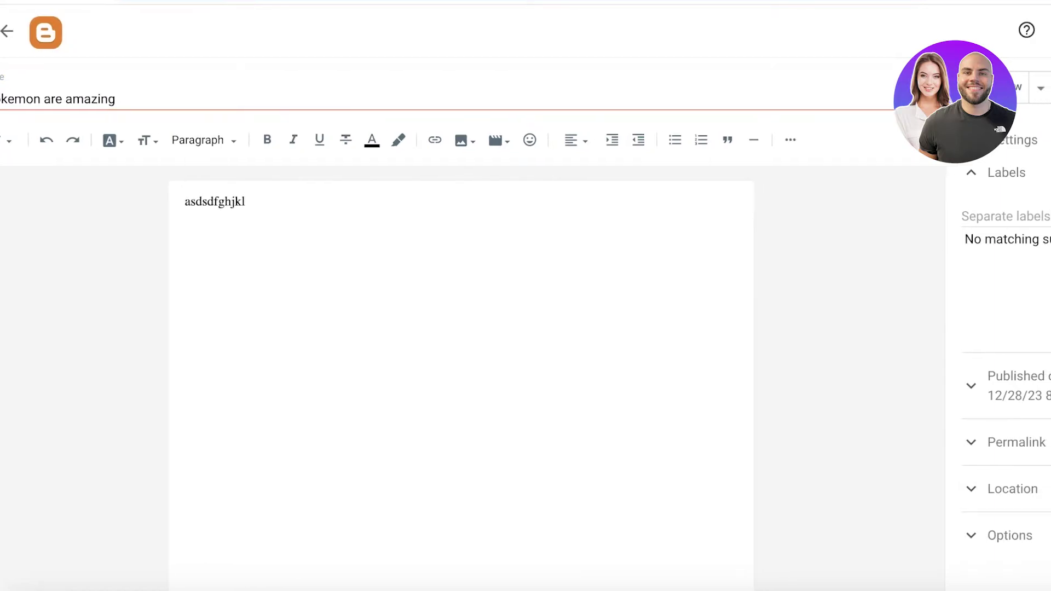
key("ctrl+a")
type("Lores")
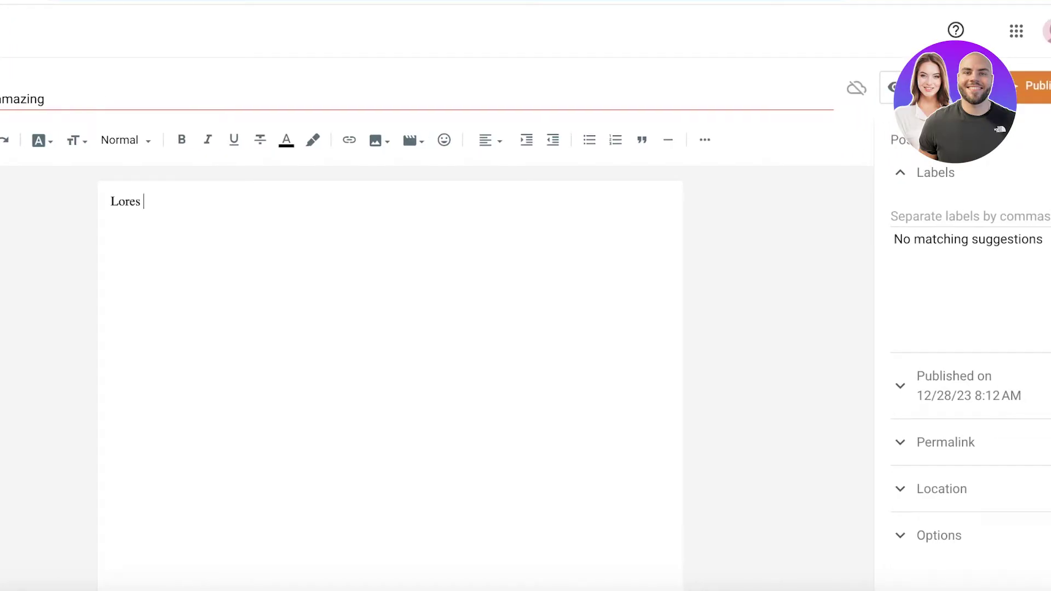
type(". Ipsum")
key("Return")
left_click(1031, 86)
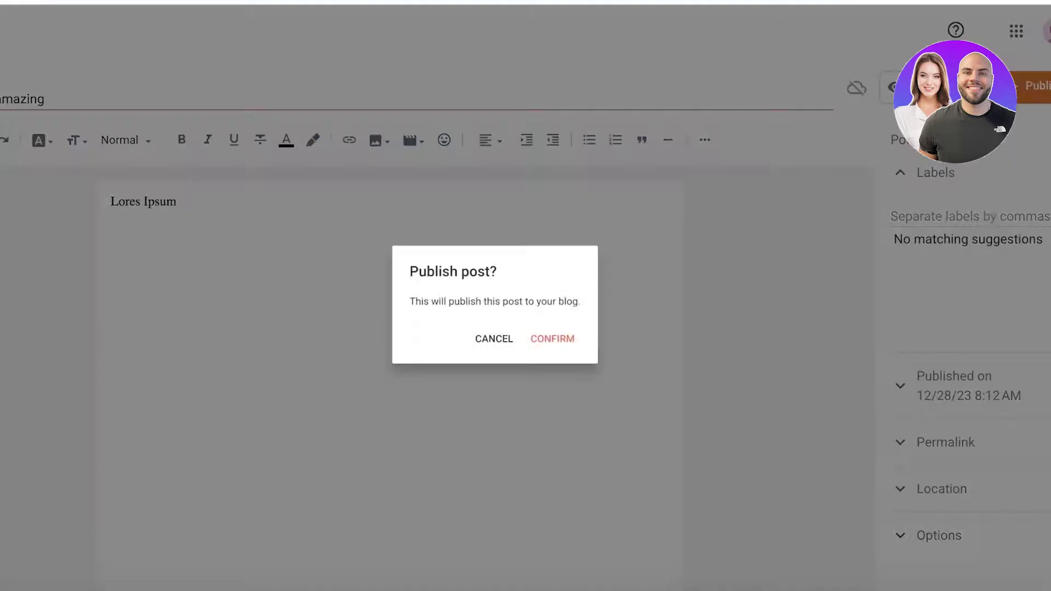
left_click(559, 339)
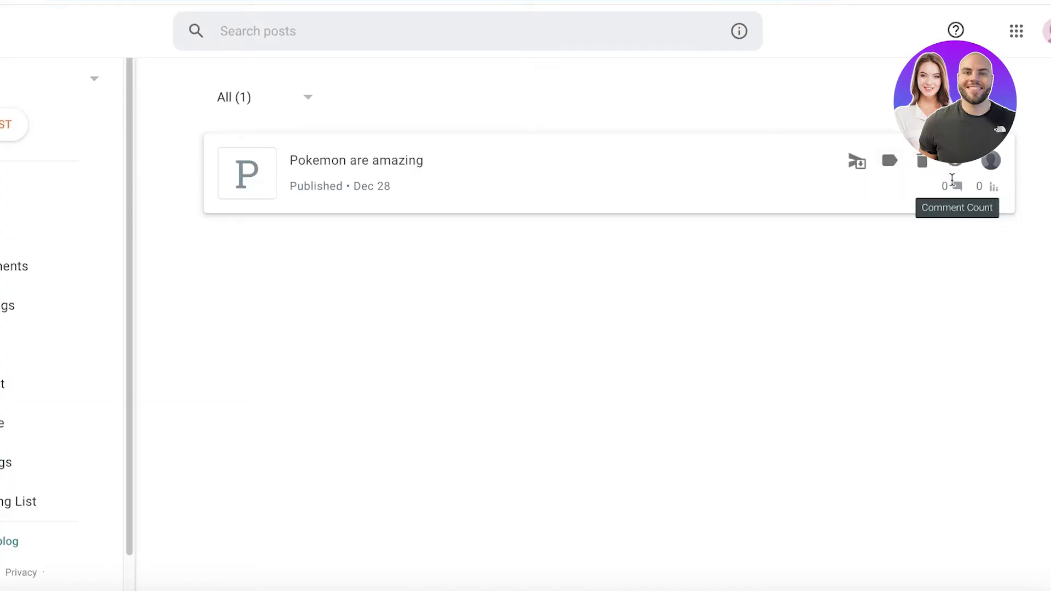
View the published "Pokemon are amazing" post and look at the blog's Pages section.
left_click(954, 160)
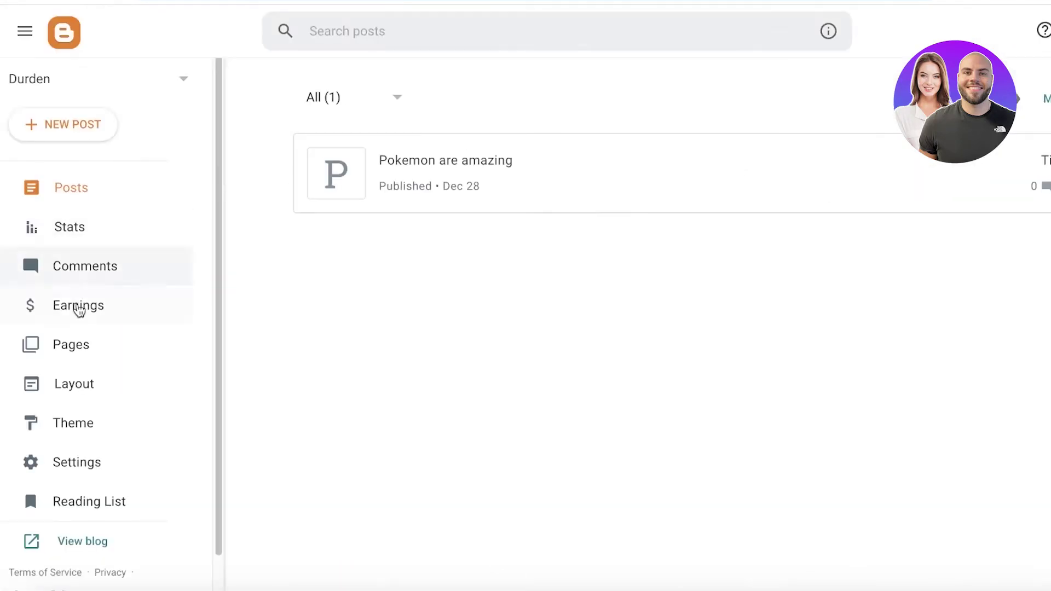
left_click(94, 422)
left_click(61, 334)
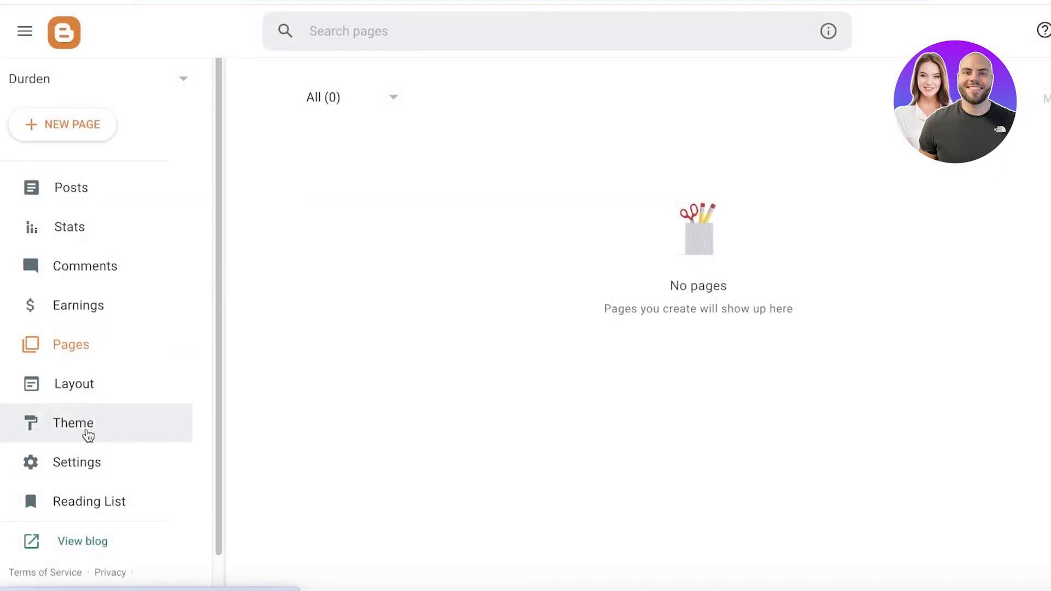
In the blog's layout, retitle the Default Variables gadget under Theme Options to "Durden" and save it.
left_click(66, 380)
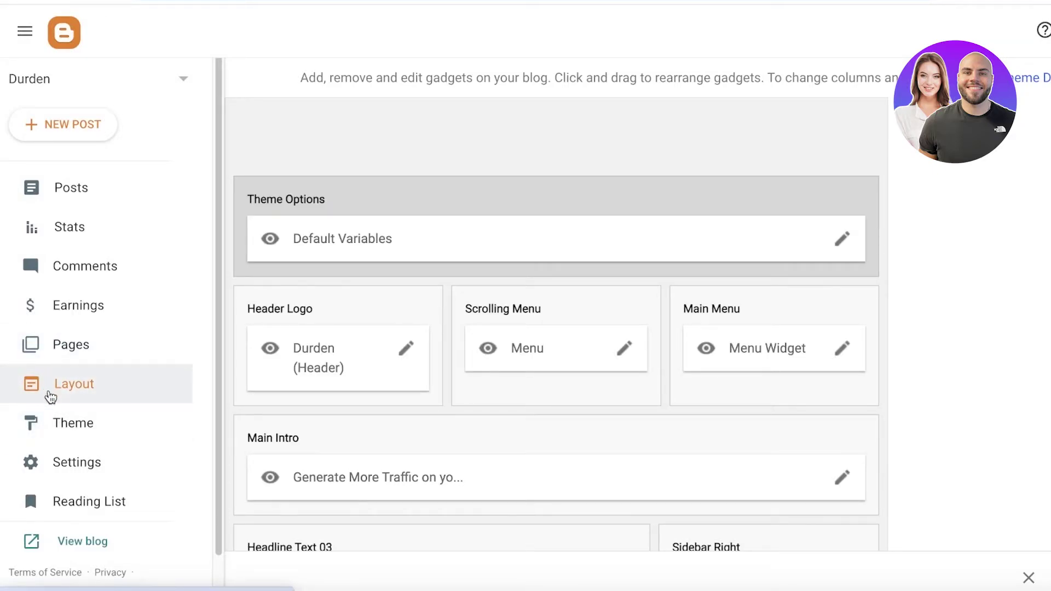
left_click(834, 245)
triple_click(484, 196)
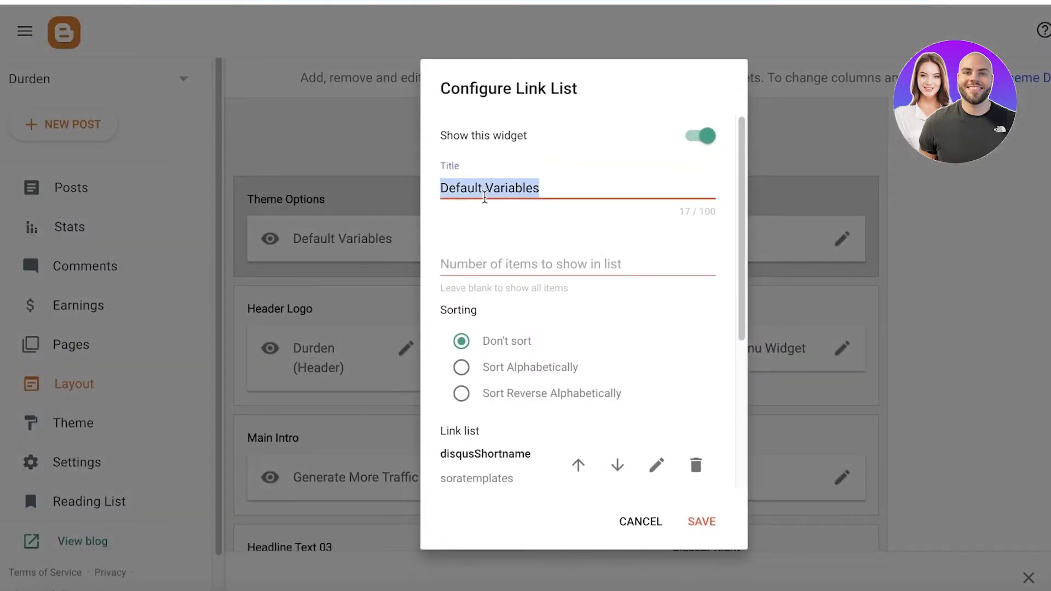
type("Durden")
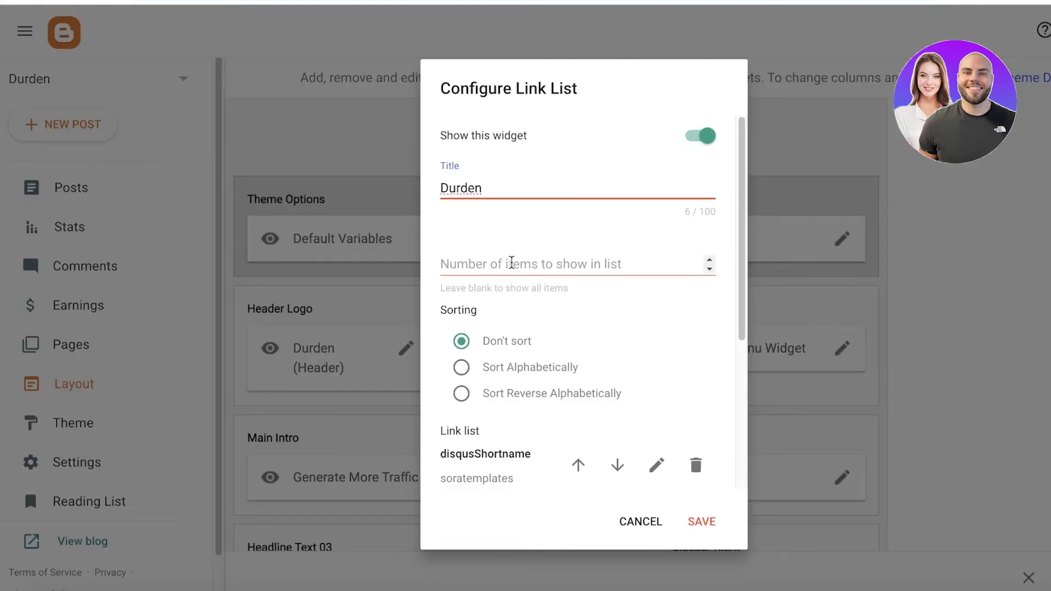
scroll(511, 263, "down", 5)
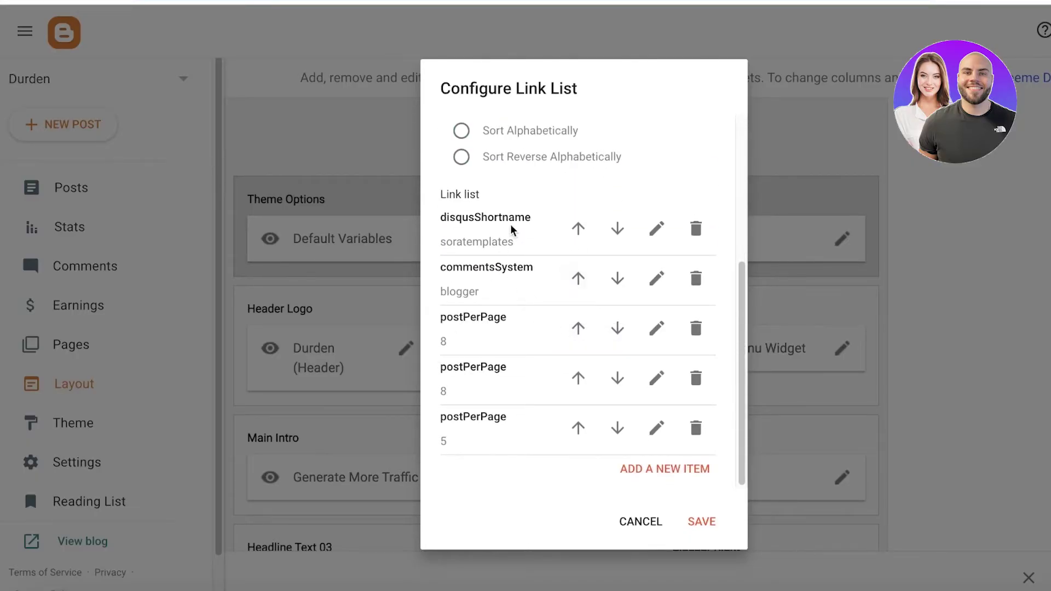
left_click(714, 529)
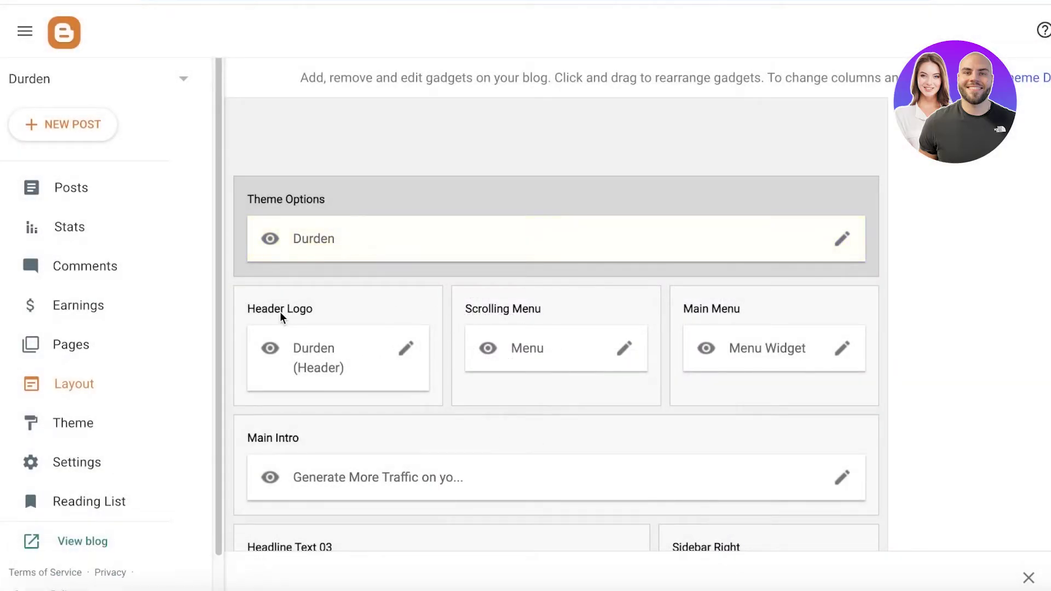
Replace the Header Logo image with the uploaded file "Red Retro Hi…Logo (1).png" from Downloads.
left_click(406, 351)
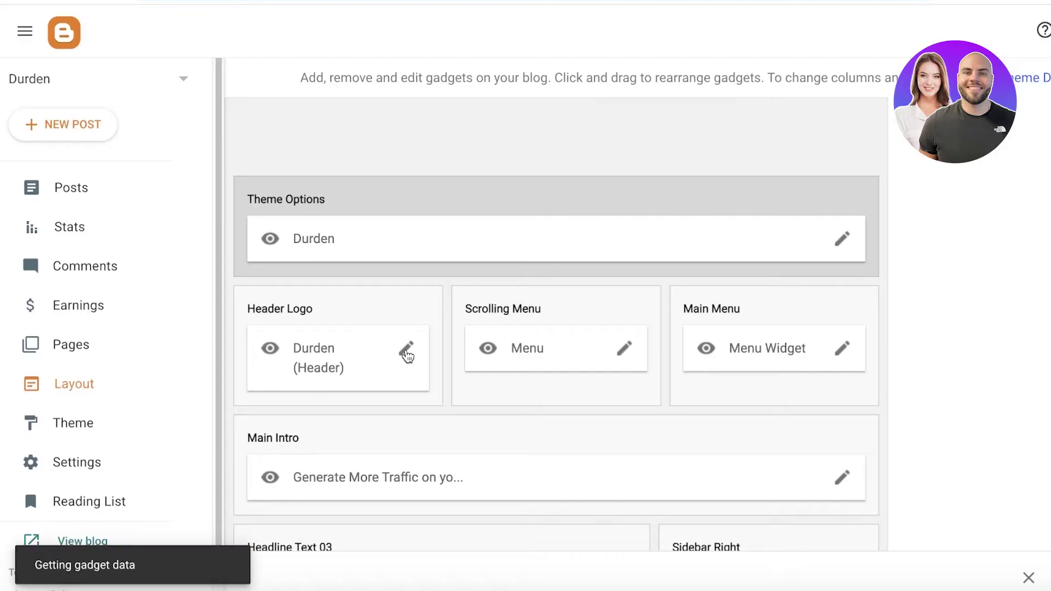
scroll(501, 228, "down", 3)
scroll(498, 230, "up", 1)
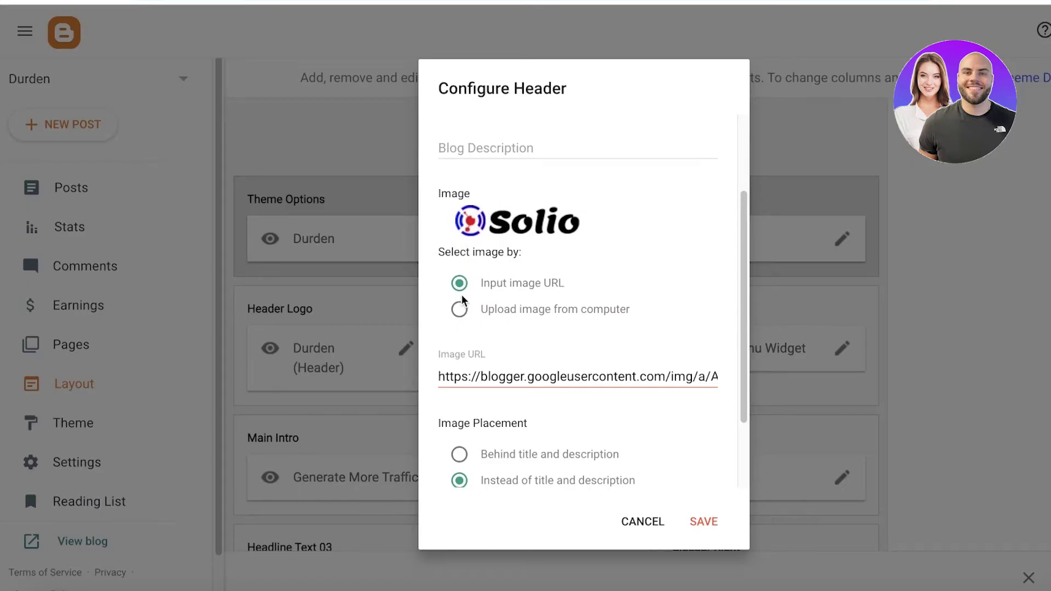
left_click(461, 311)
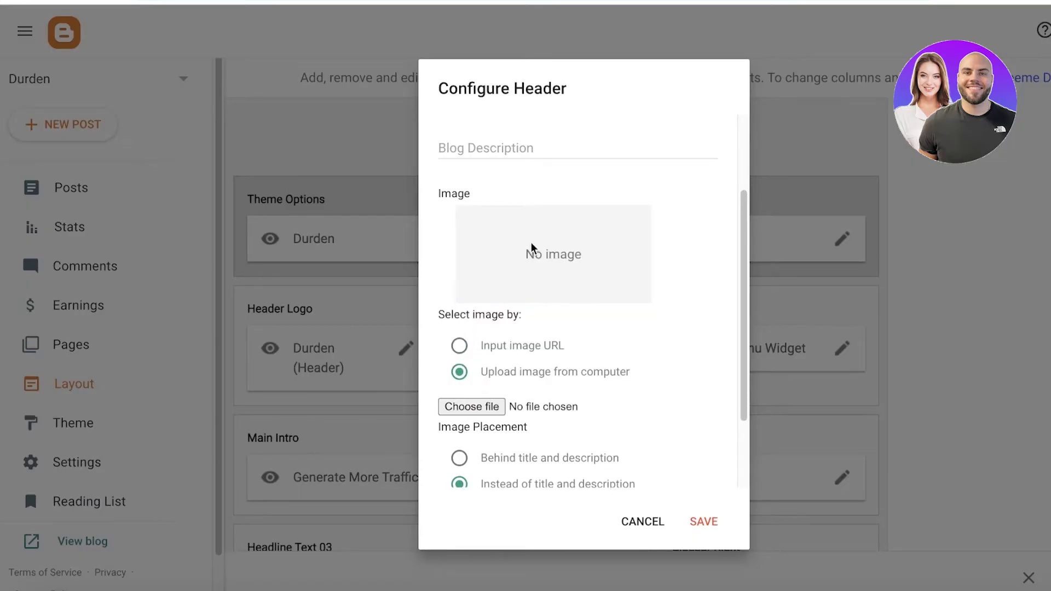
left_click(484, 404)
left_click(316, 167)
scroll(495, 269, "down", 10)
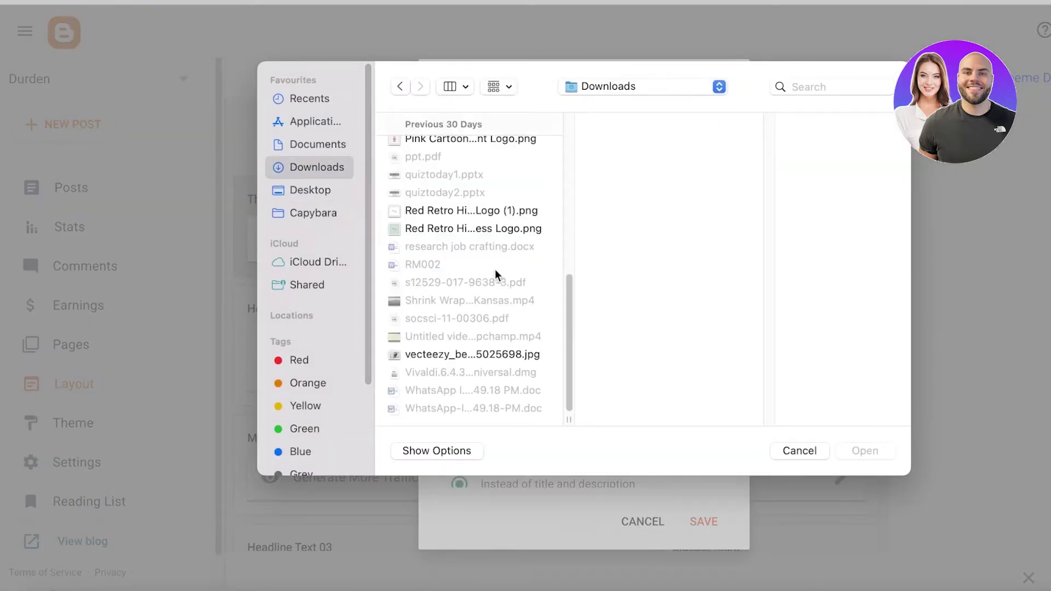
left_click(474, 211)
left_click(863, 448)
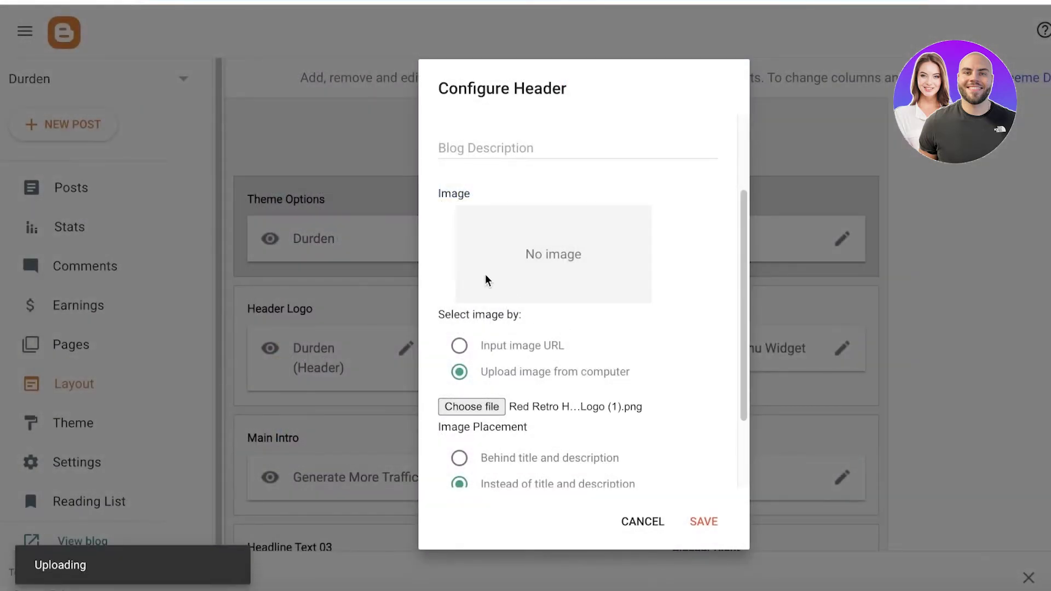
Check the uploaded Durden logo and its image placement options, then save the header configuration.
scroll(585, 325, "down", 1)
scroll(584, 325, "down", 1)
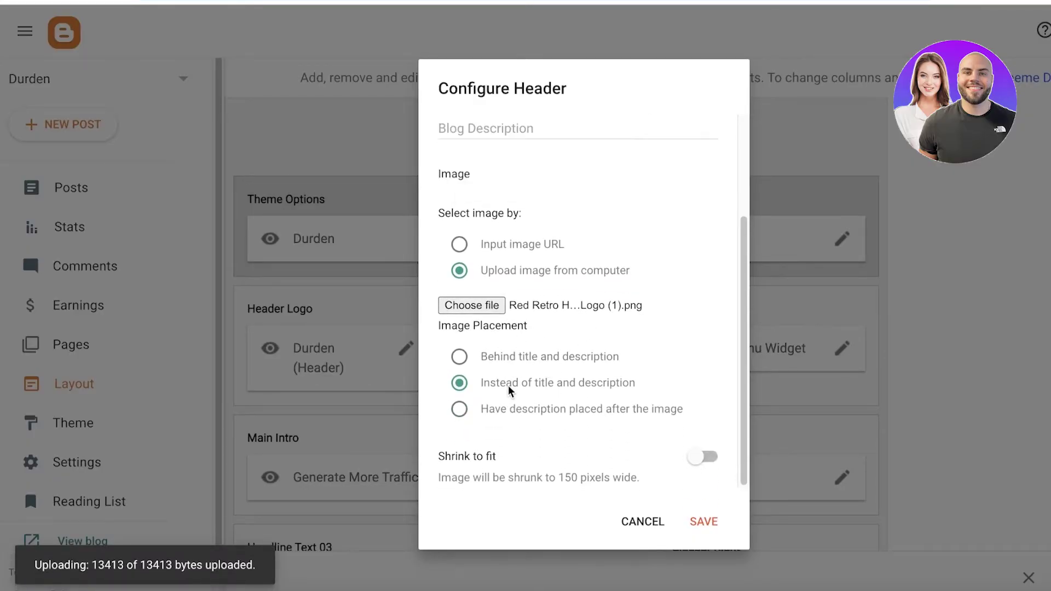
scroll(501, 429, "down", 3)
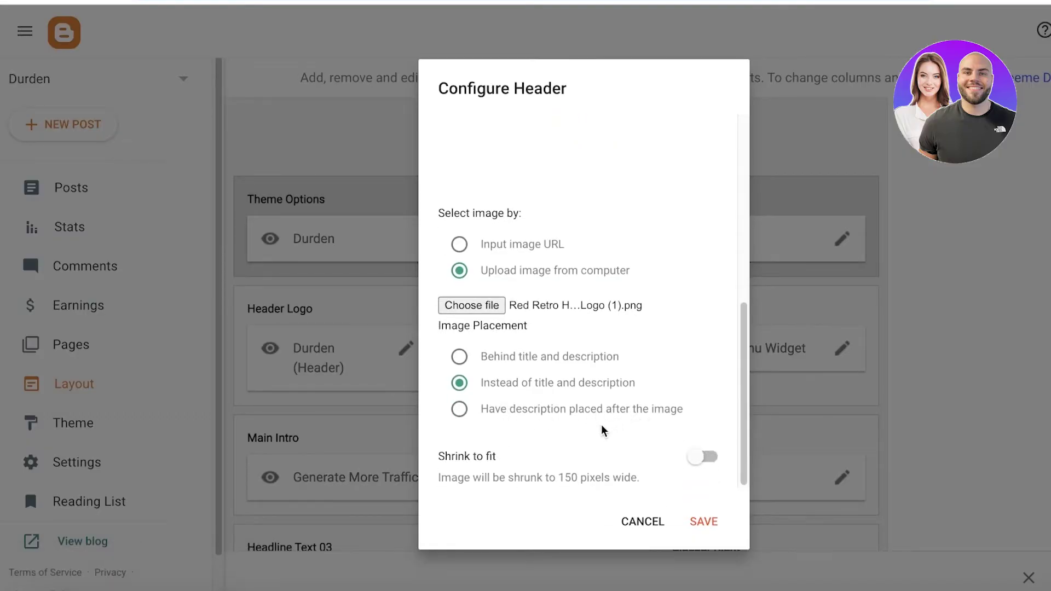
scroll(699, 455, "up", 3)
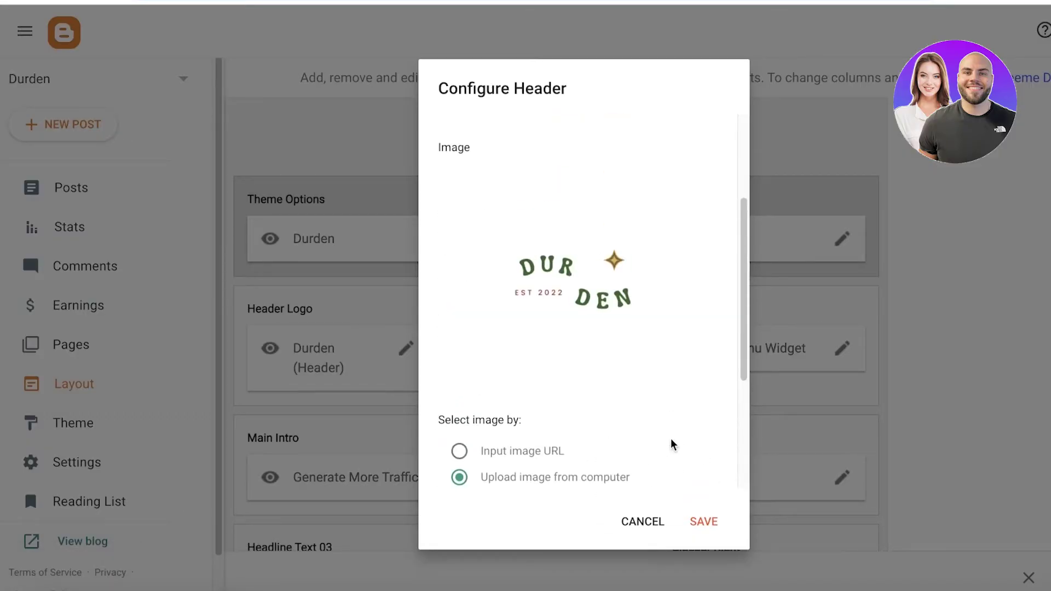
scroll(673, 444, "down", 3)
left_click(704, 521)
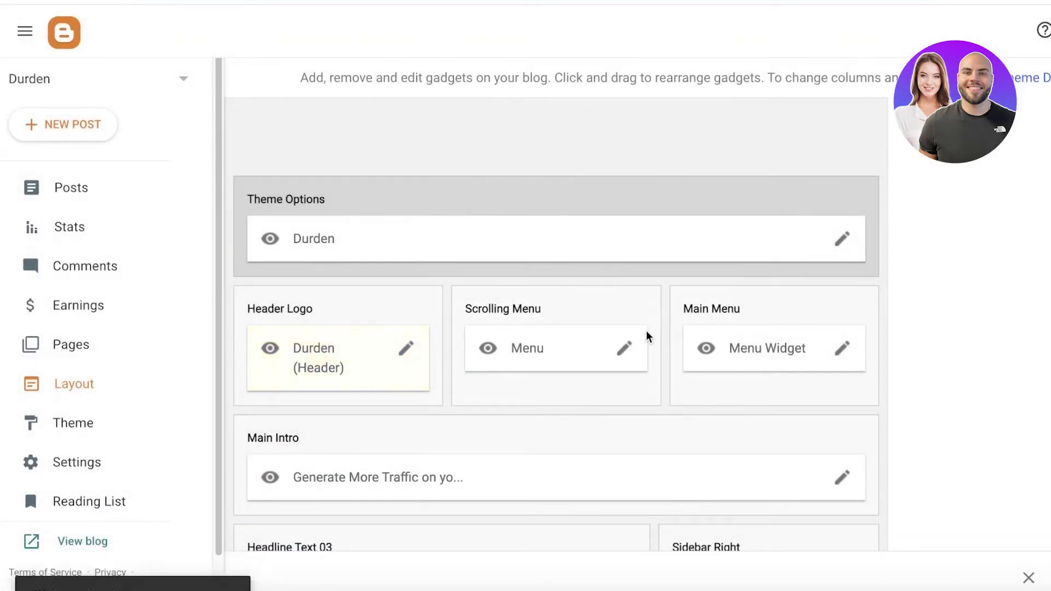
Delete the Services and Reviews links from the Scrolling Menu gadget's link list and save the gadget.
left_click(624, 348)
scroll(536, 277, "down", 5)
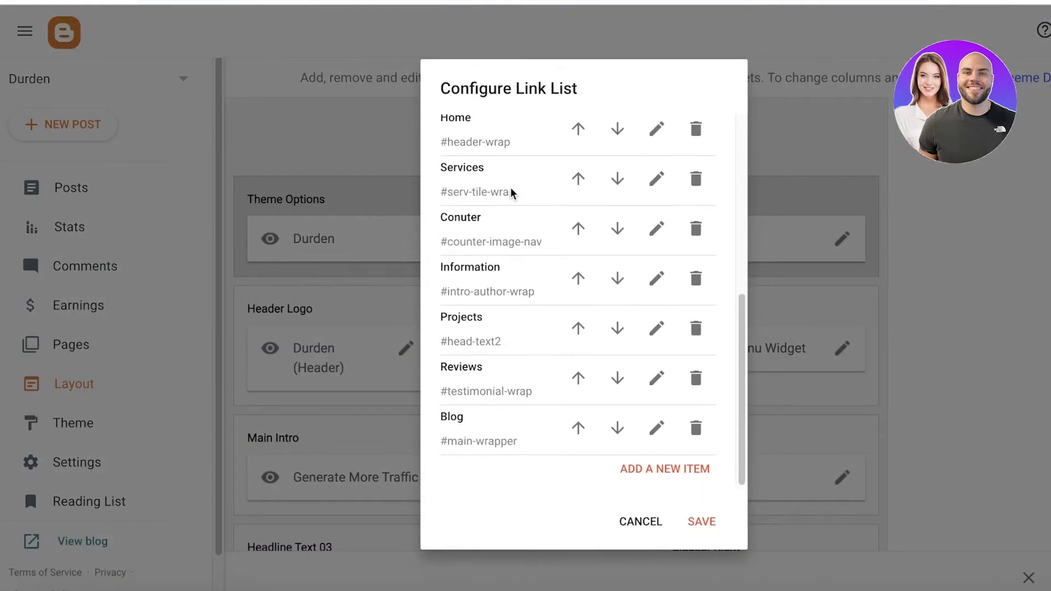
scroll(485, 184, "up", 2)
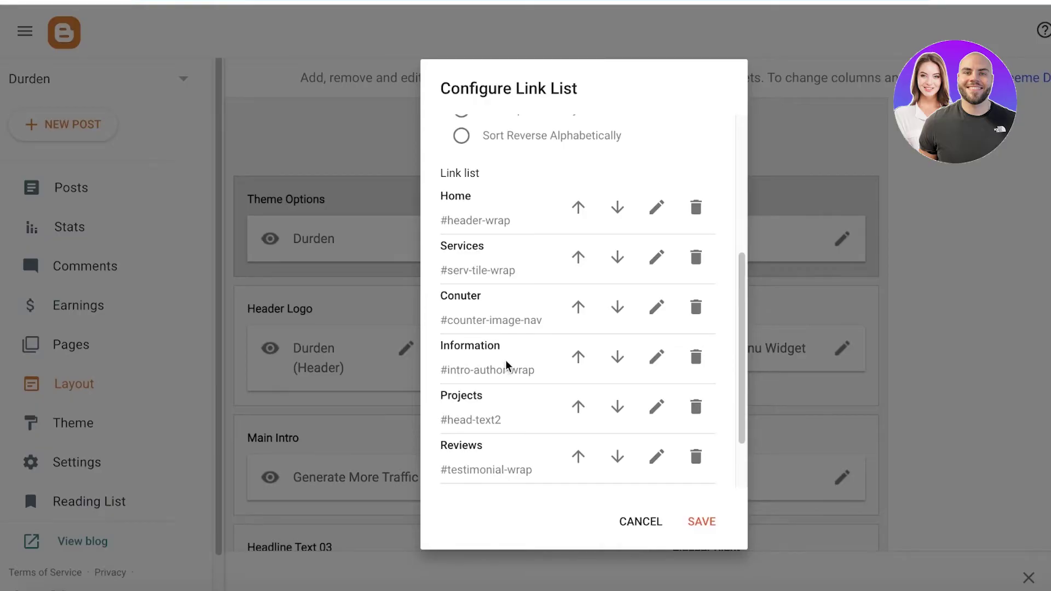
left_click(696, 258)
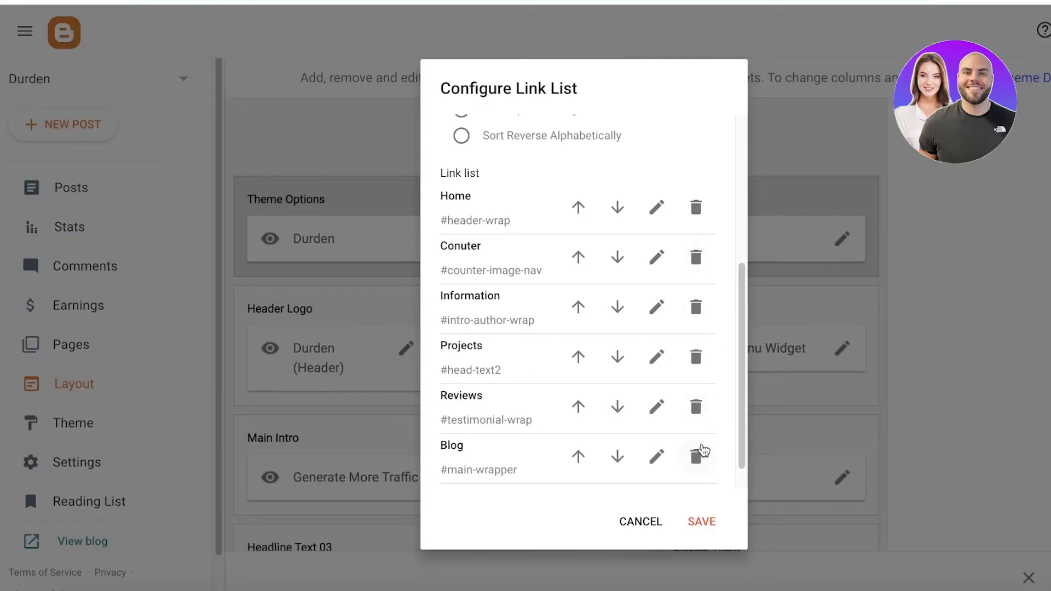
left_click(696, 408)
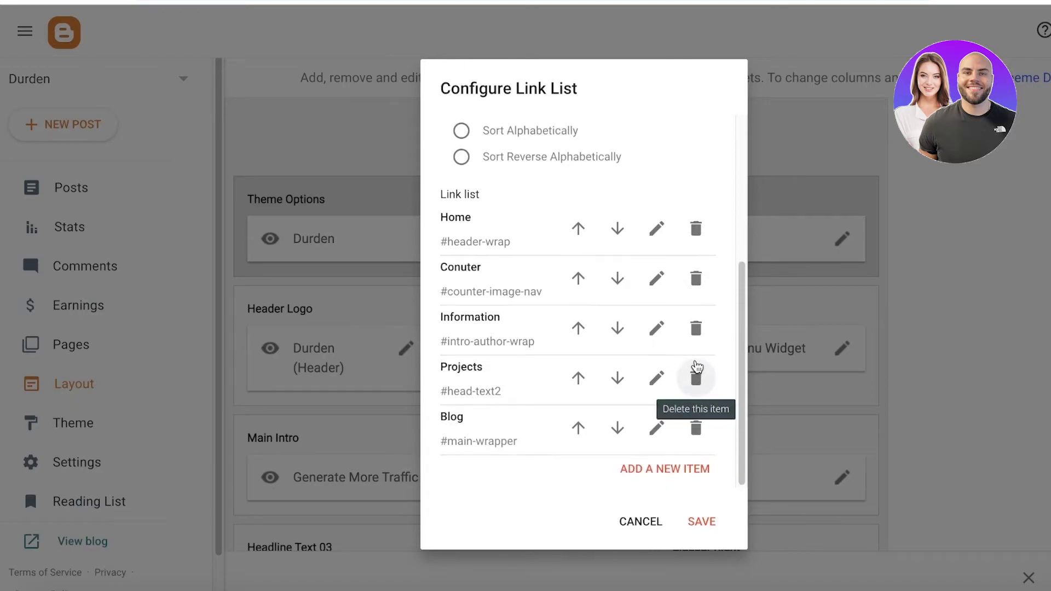
left_click(701, 584)
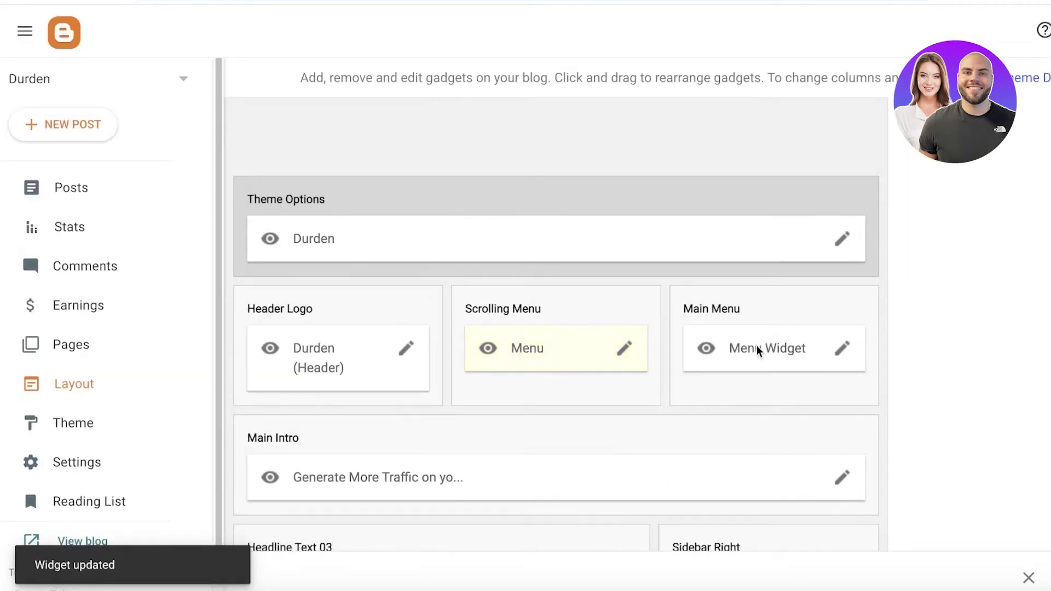
In the Main Menu gadget's link list, delete the Download This Template, _Video Documentation and _Web Documentation items.
left_click(841, 350)
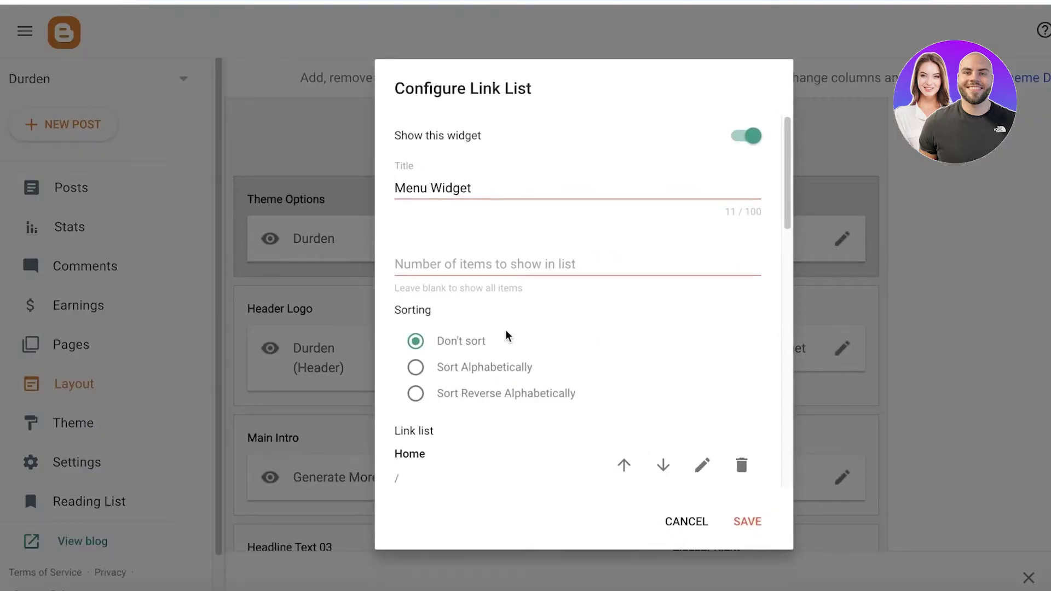
scroll(507, 335, "down", 12)
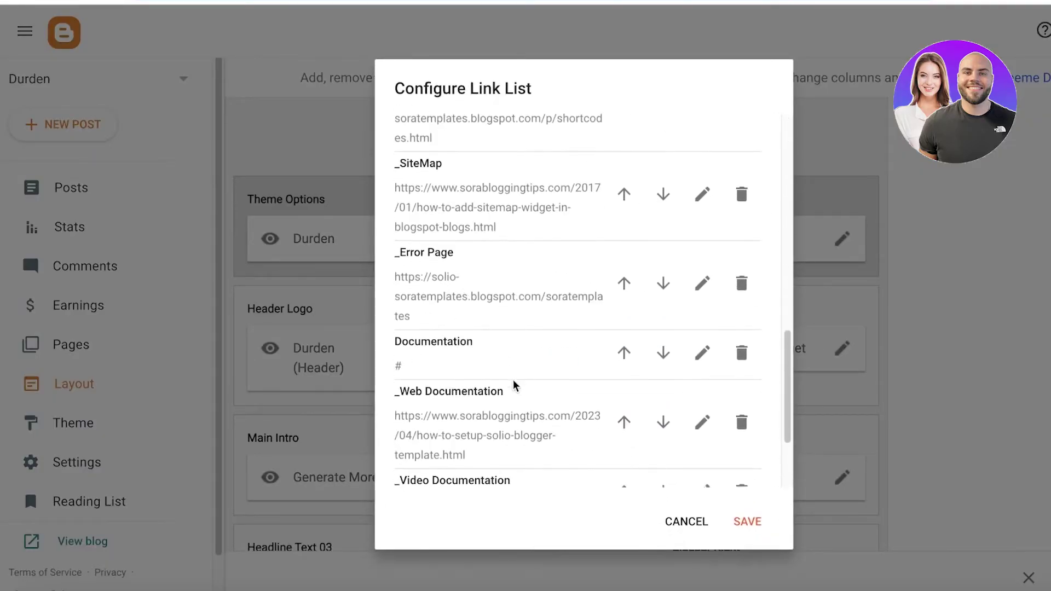
scroll(512, 350, "down", 3)
scroll(507, 310, "up", 15)
scroll(509, 312, "down", 9)
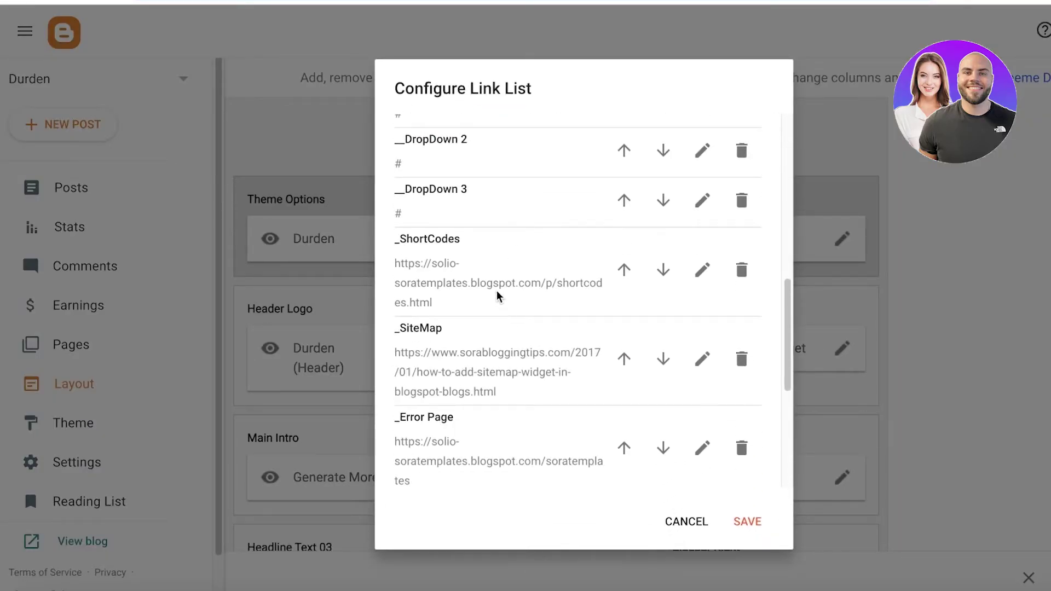
scroll(497, 332, "down", 5)
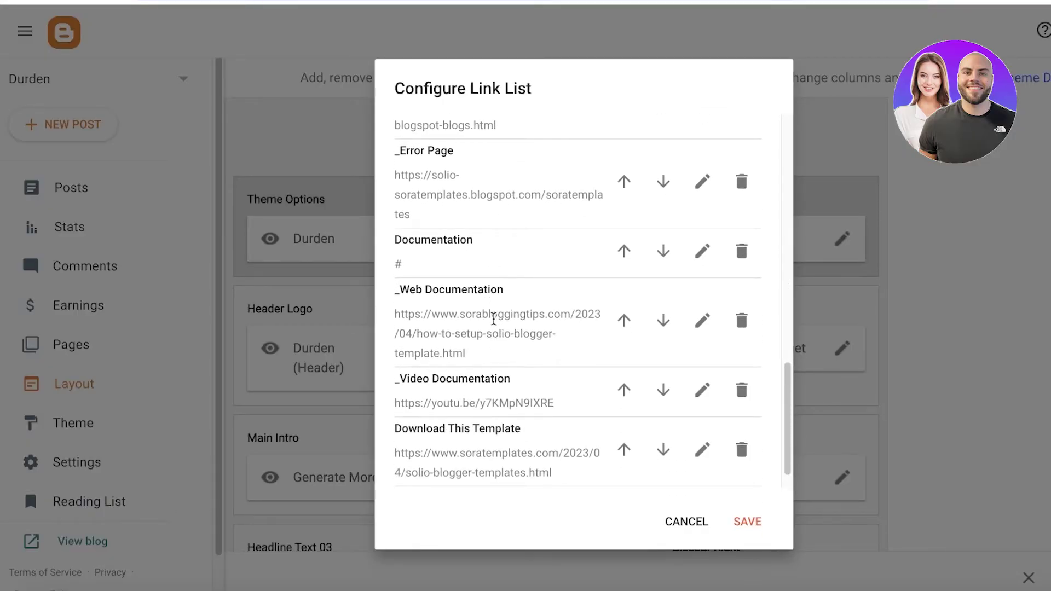
scroll(469, 386, "down", 1)
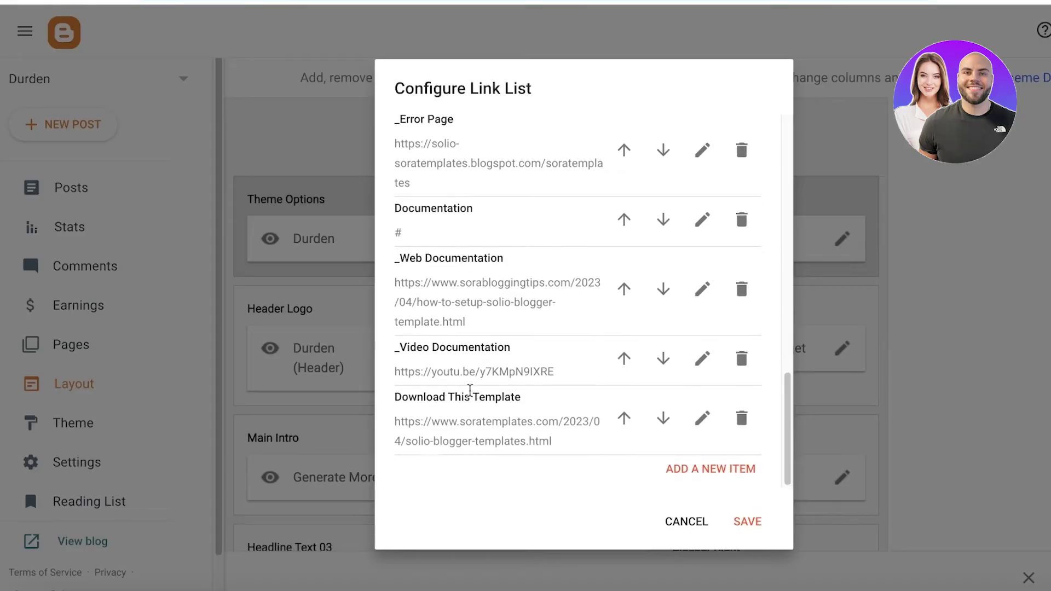
left_click(743, 419)
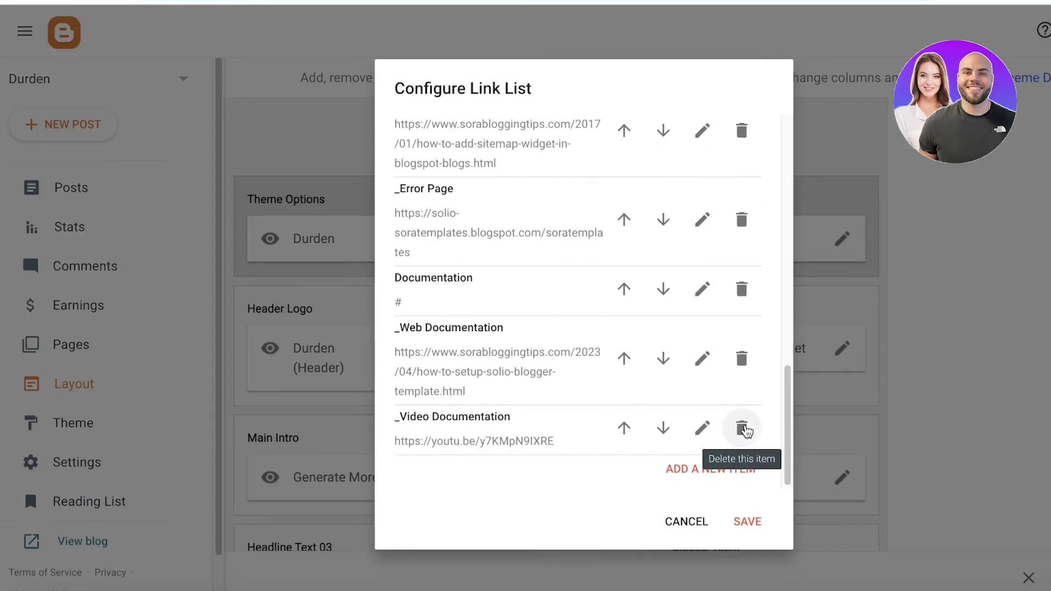
left_click(742, 428)
left_click(742, 427)
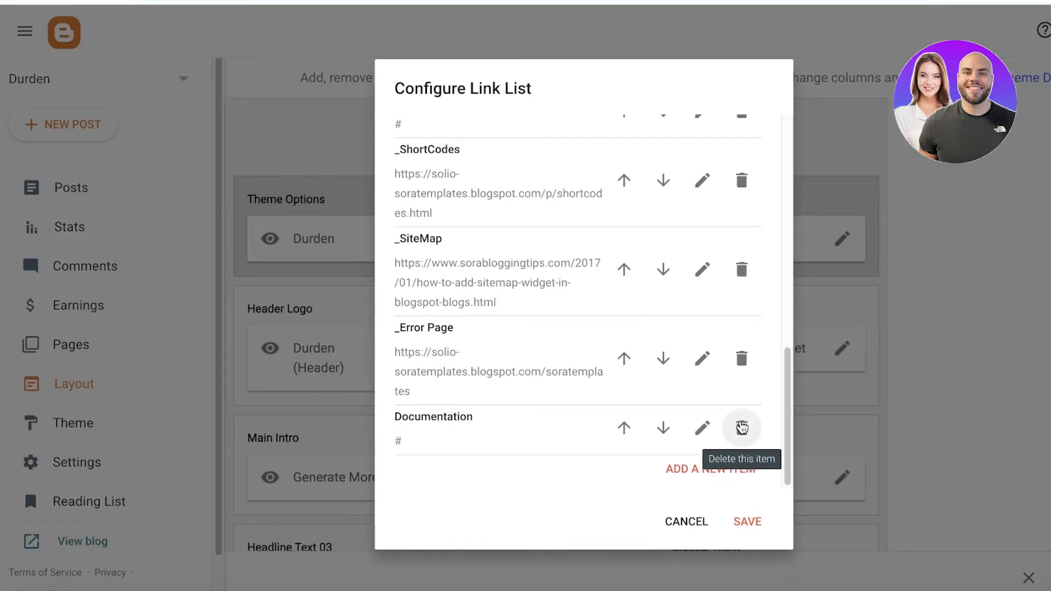
Delete the _SiteMap and _ShortCodes items from the Main Menu link list and save the gadget.
scroll(729, 369, "up", 5)
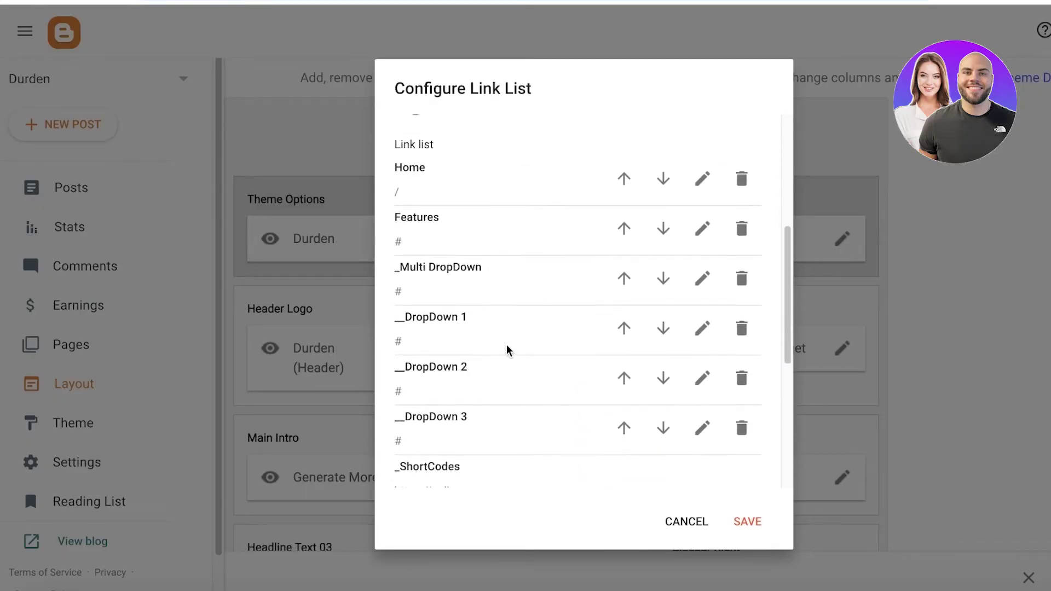
scroll(504, 351, "down", 5)
left_click(741, 271)
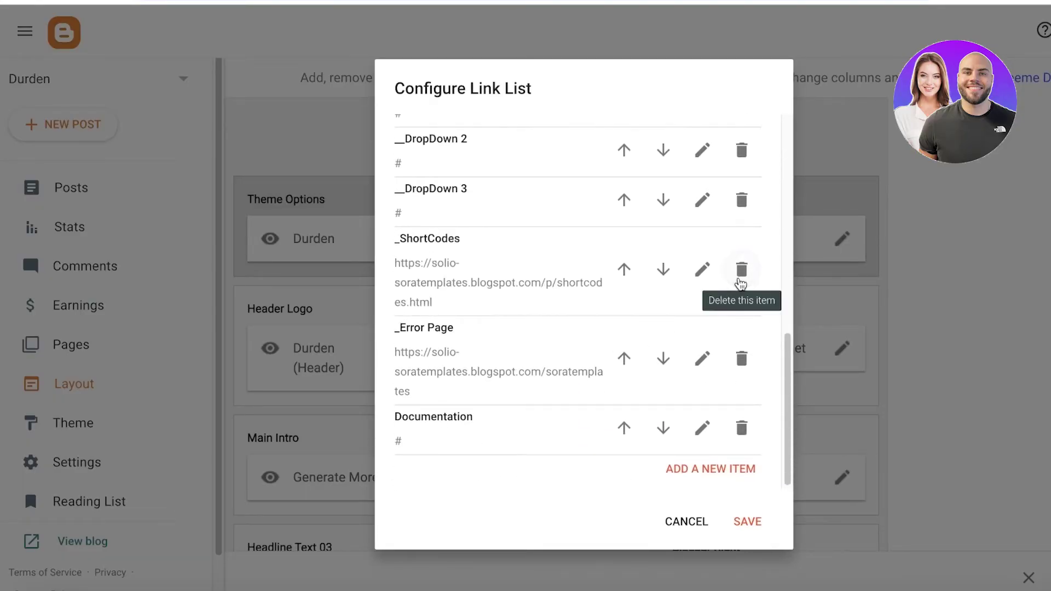
left_click(741, 271)
left_click(749, 521)
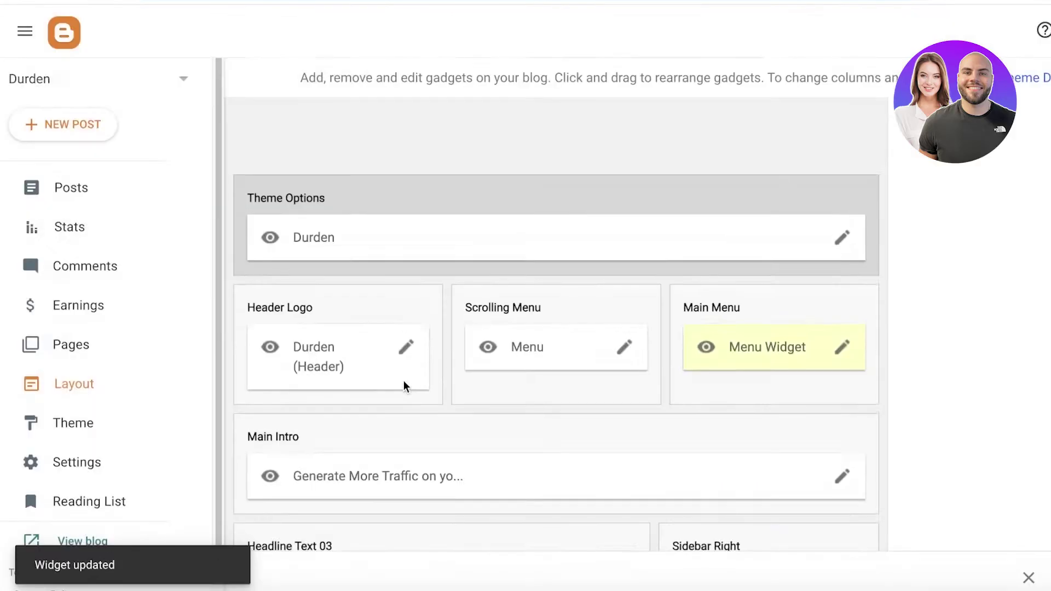
Retitle the Main Intro image gadget to "Durden" and set its caption to "Fashion, beauty and more".
left_click(843, 280)
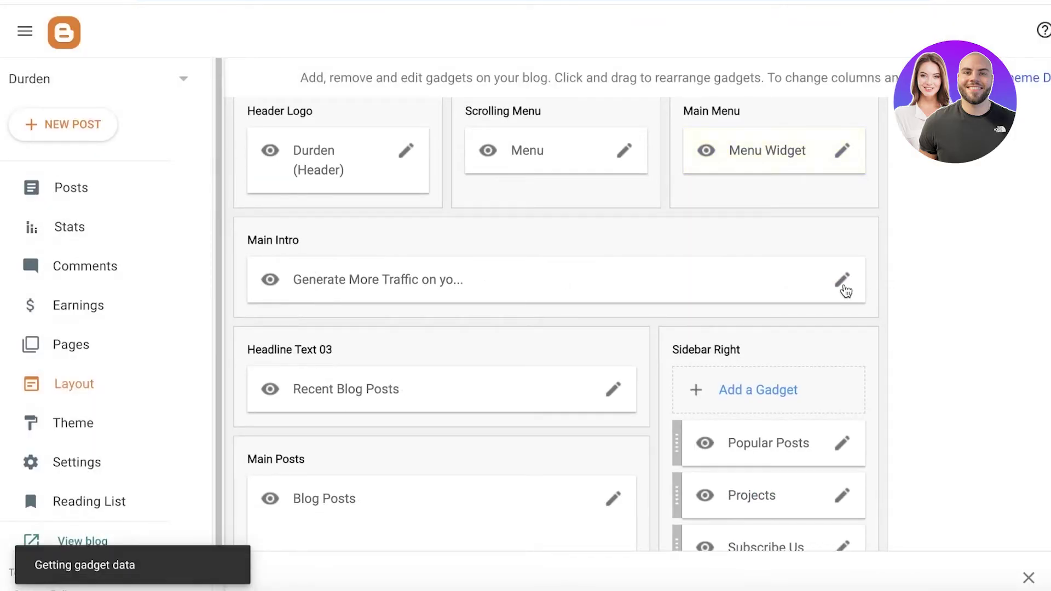
triple_click(492, 189)
key("BackSpace")
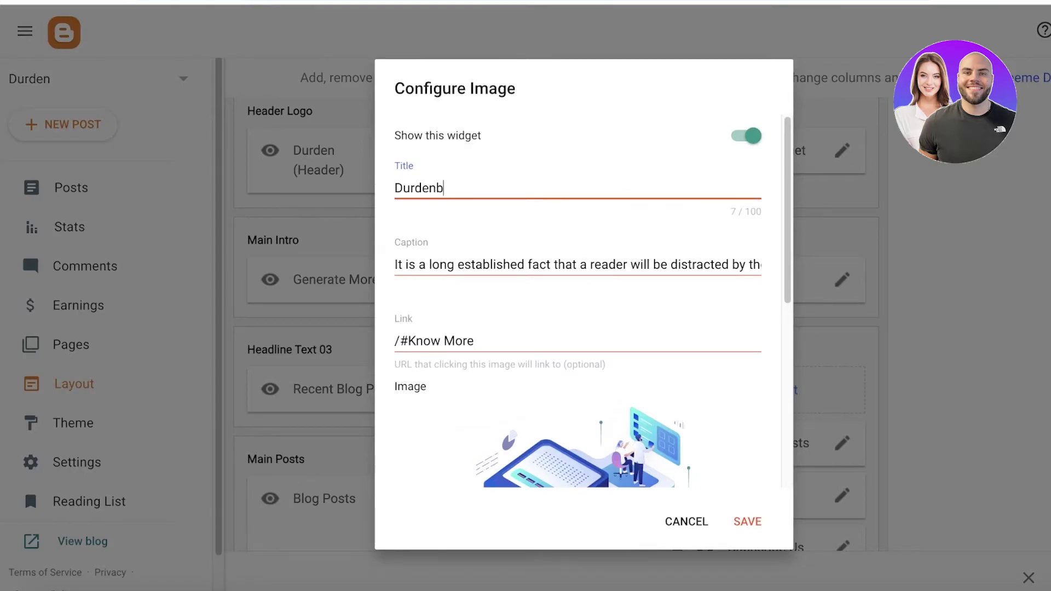
type("Durdenb")
key("BackSpace")
left_click(533, 263)
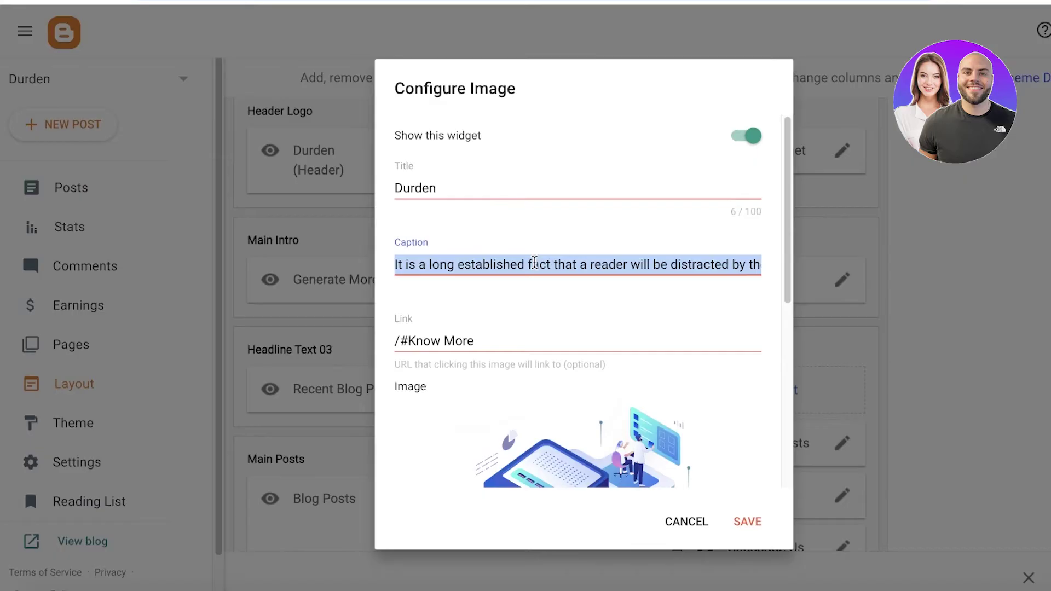
type("Fashion, beaut")
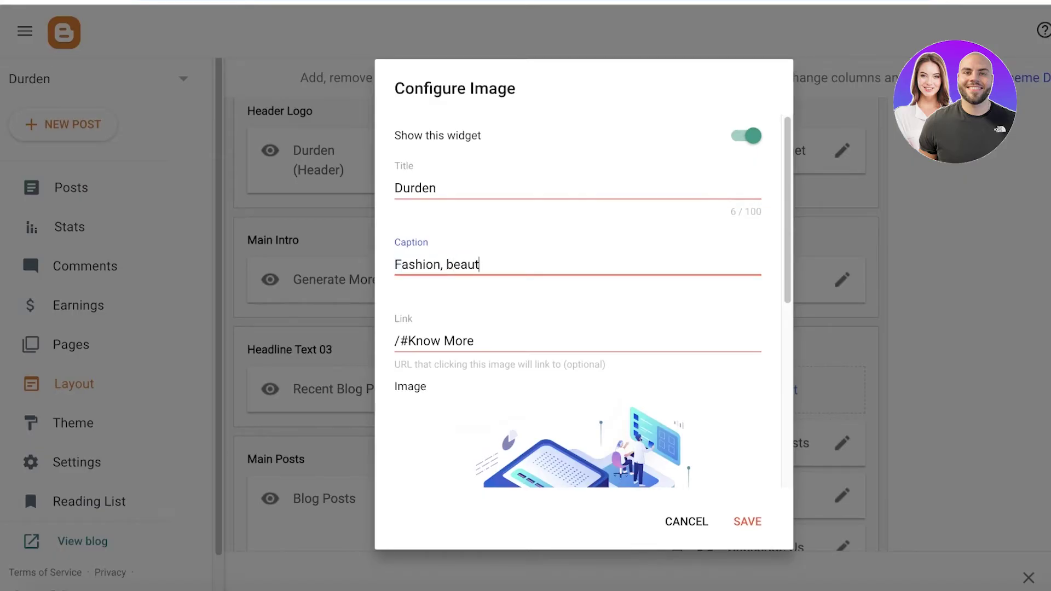
type("y and more")
Clear the "/#Know More" link from the Main Intro image gadget.
left_click(508, 335)
triple_click(508, 335)
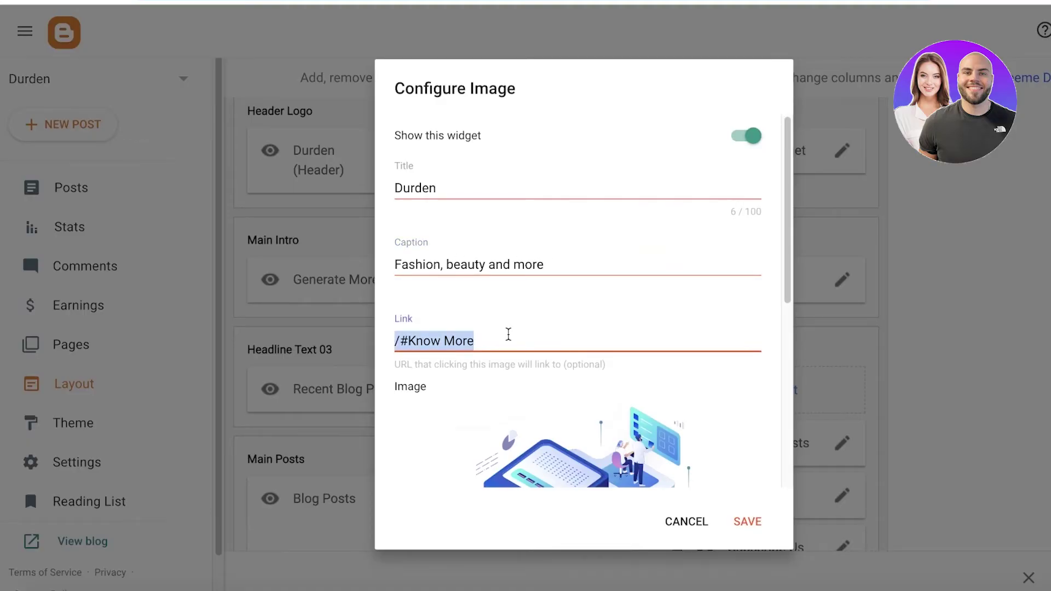
scroll(540, 323, "down", 1)
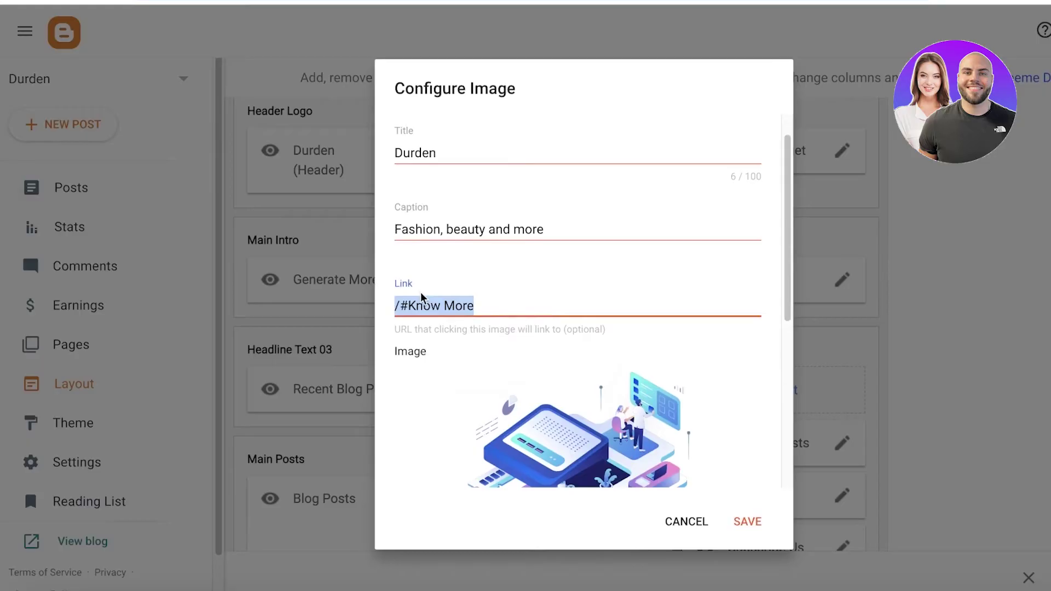
key("BackSpace")
left_click(452, 373)
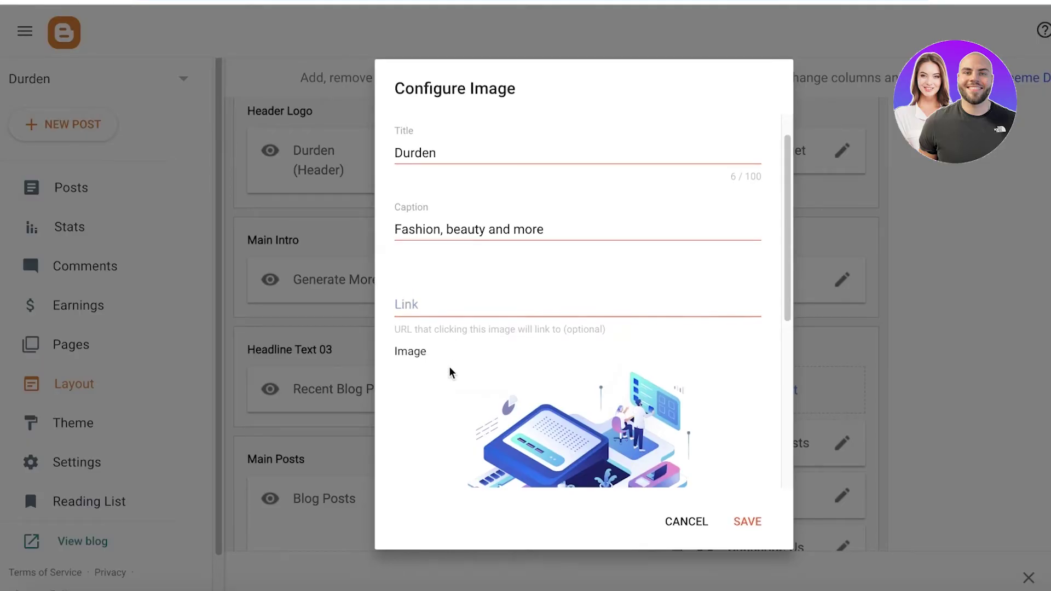
Switch the Main Intro image source to uploading from the computer and open the file chooser.
scroll(425, 301, "down", 5)
scroll(434, 265, "up", 3)
scroll(433, 275, "down", 1)
scroll(432, 276, "down", 3)
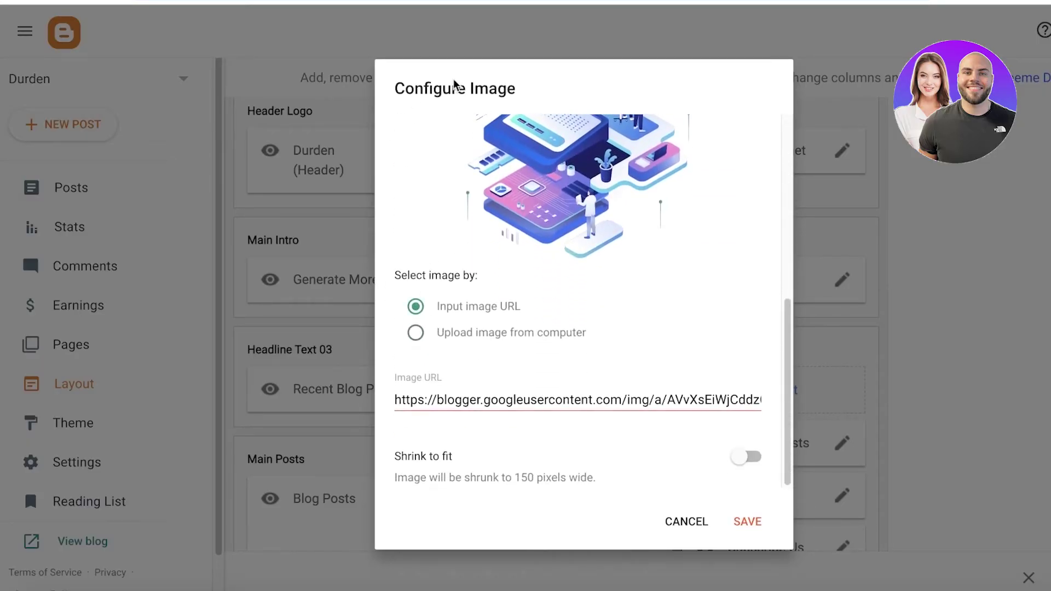
scroll(433, 275, "up", 3)
scroll(414, 438, "down", 1)
scroll(415, 438, "down", 2)
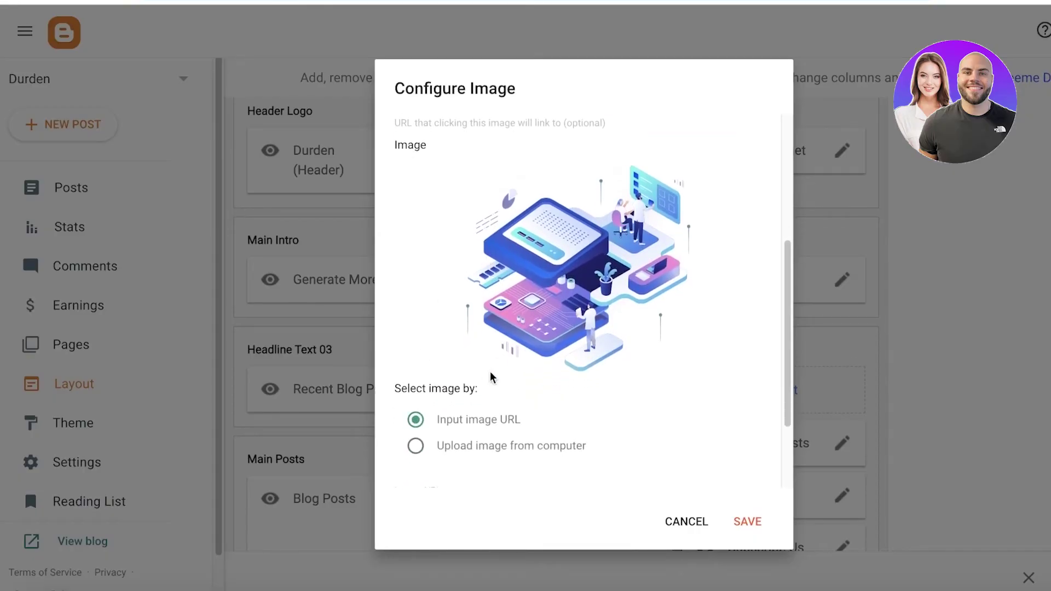
left_click(459, 412)
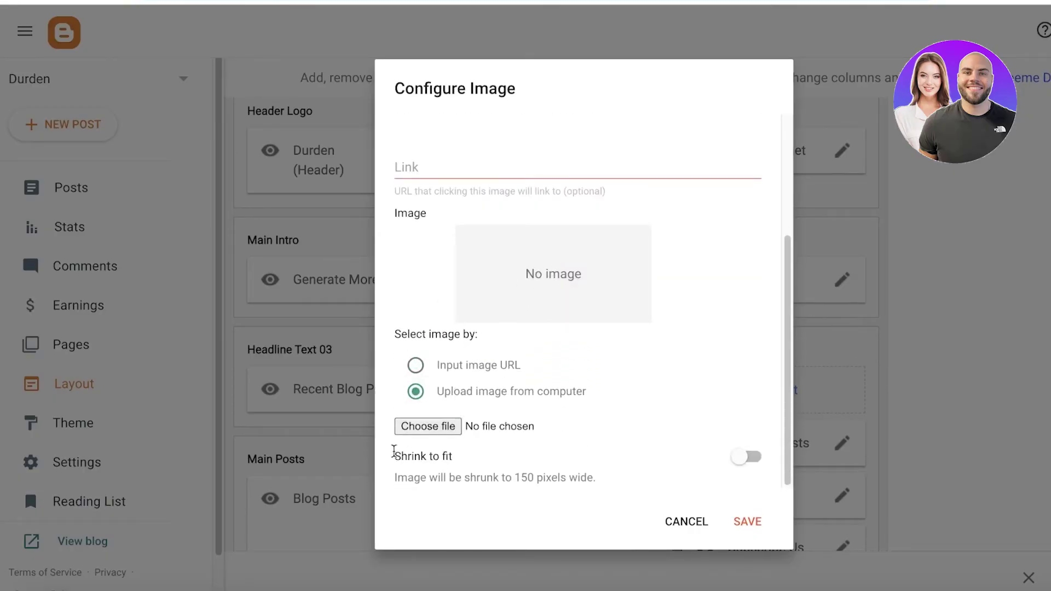
left_click(403, 432)
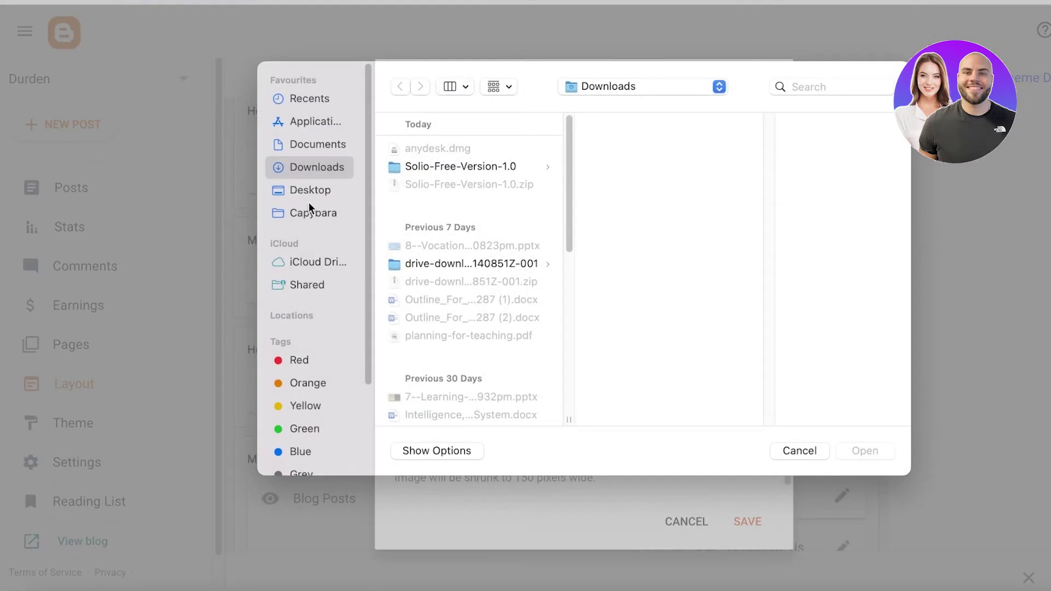
Browse the Desktop, Capybara and Downloads folders for a suitable Main Intro image.
left_click(293, 188)
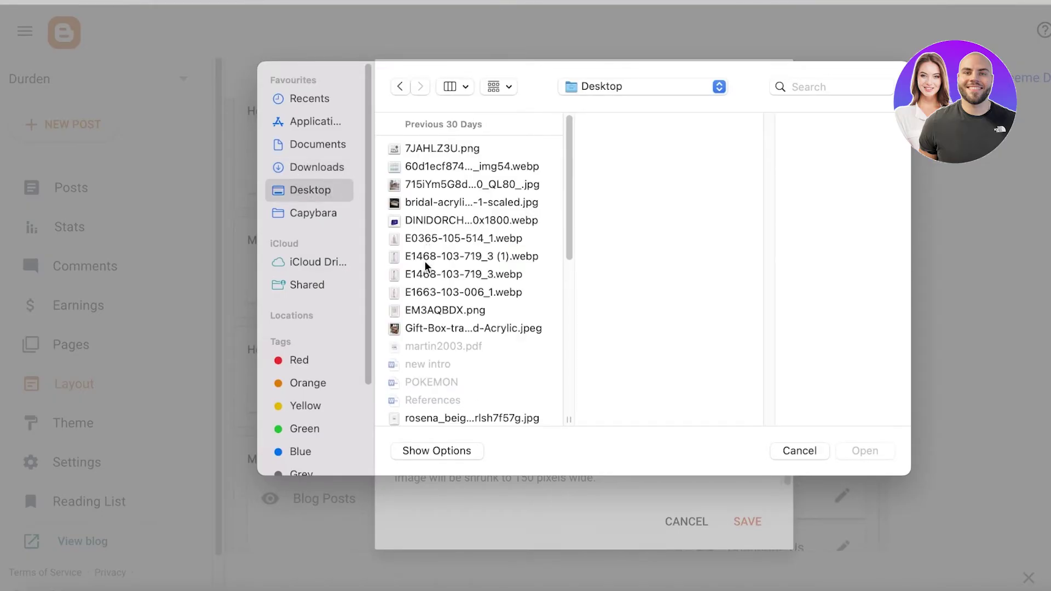
left_click(426, 219)
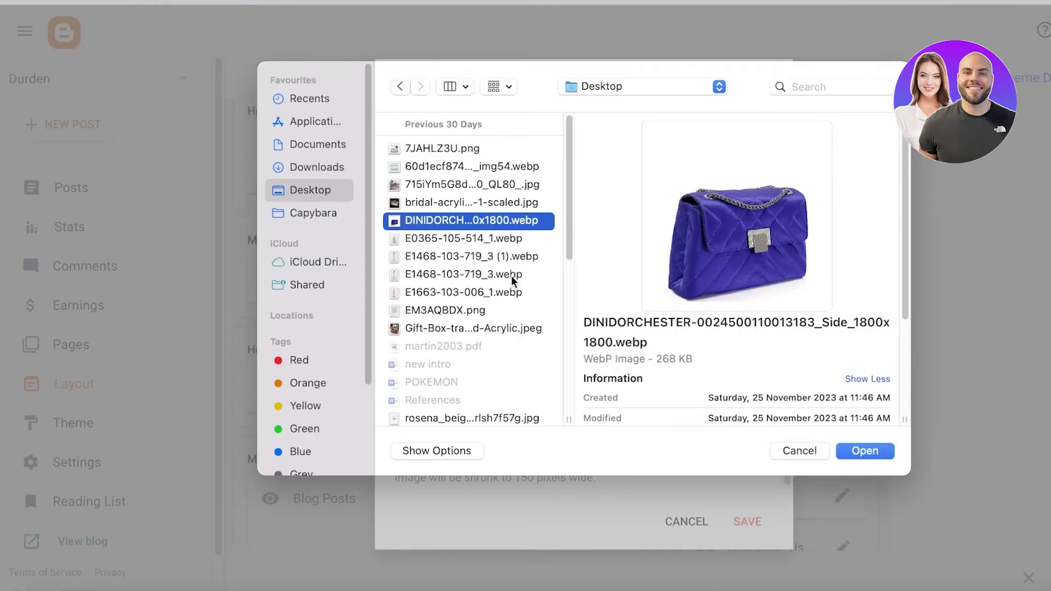
left_click(443, 186)
left_click(439, 204)
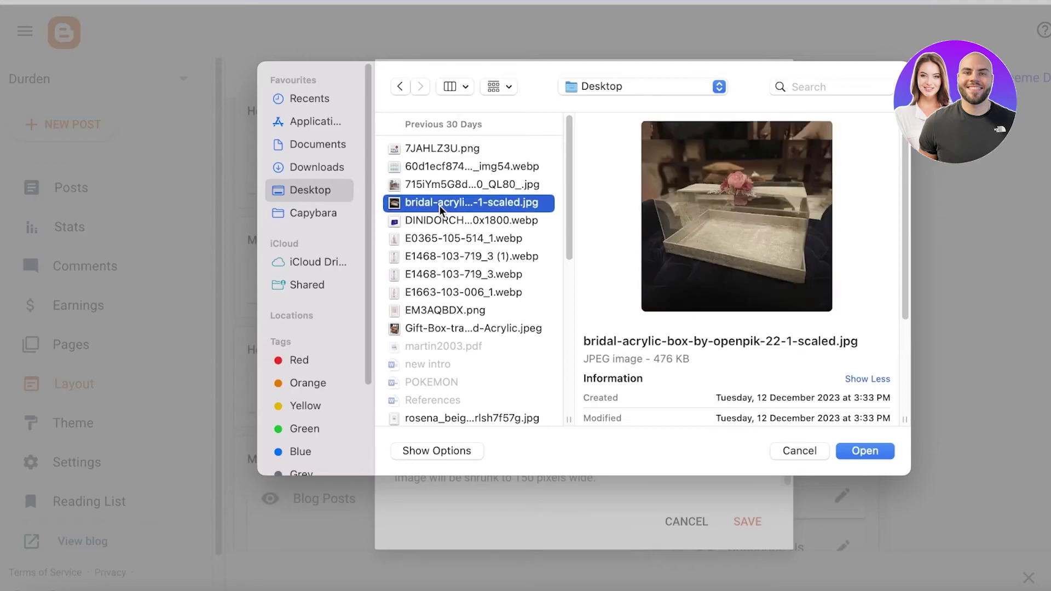
scroll(439, 230, "down", 4)
scroll(439, 257, "down", 5)
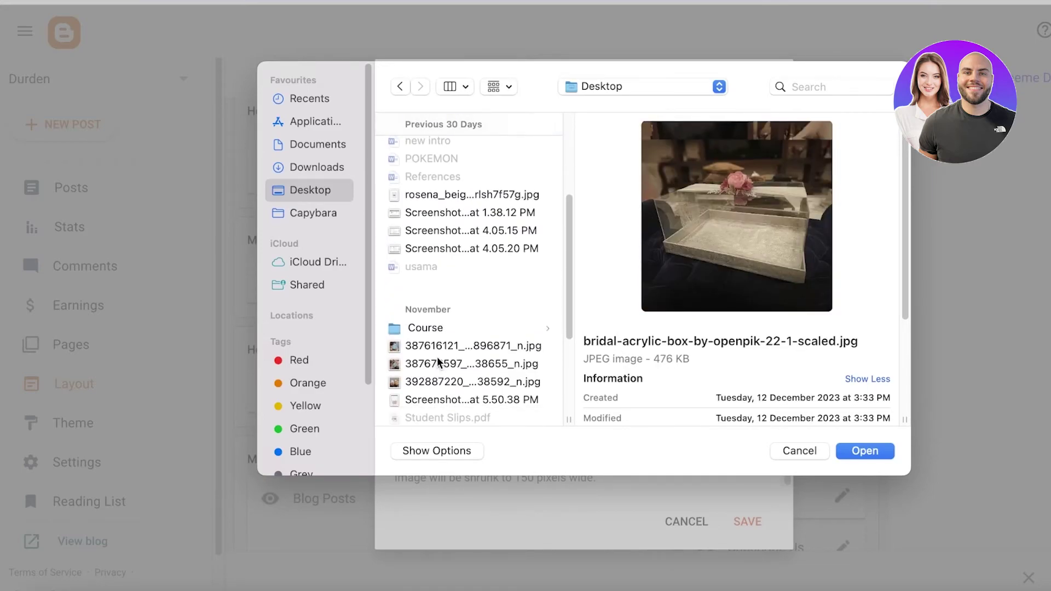
left_click(438, 364)
scroll(441, 350, "down", 5)
left_click(290, 215)
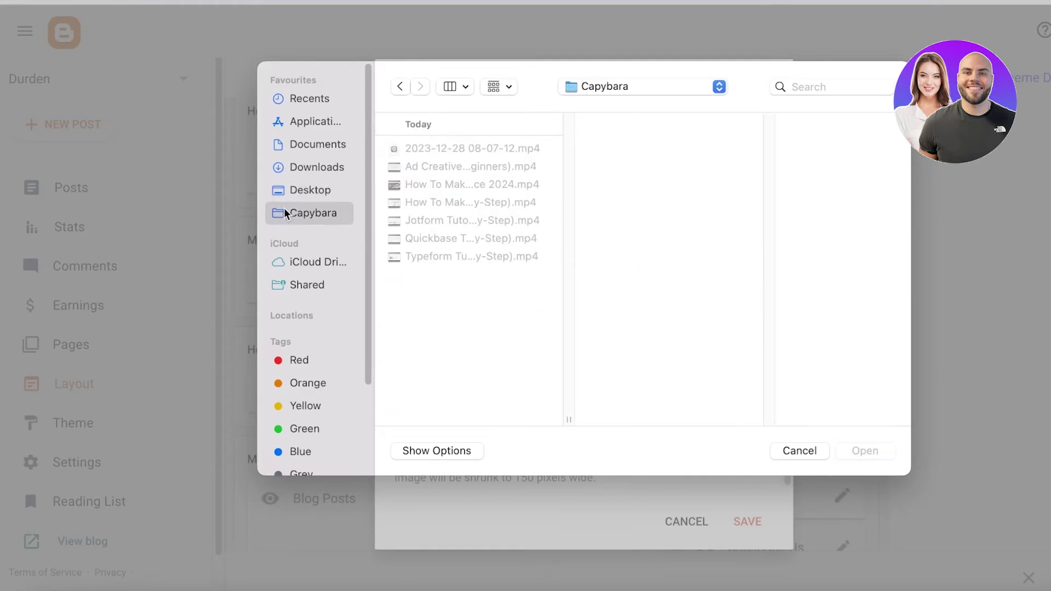
left_click(324, 173)
scroll(481, 251, "down", 10)
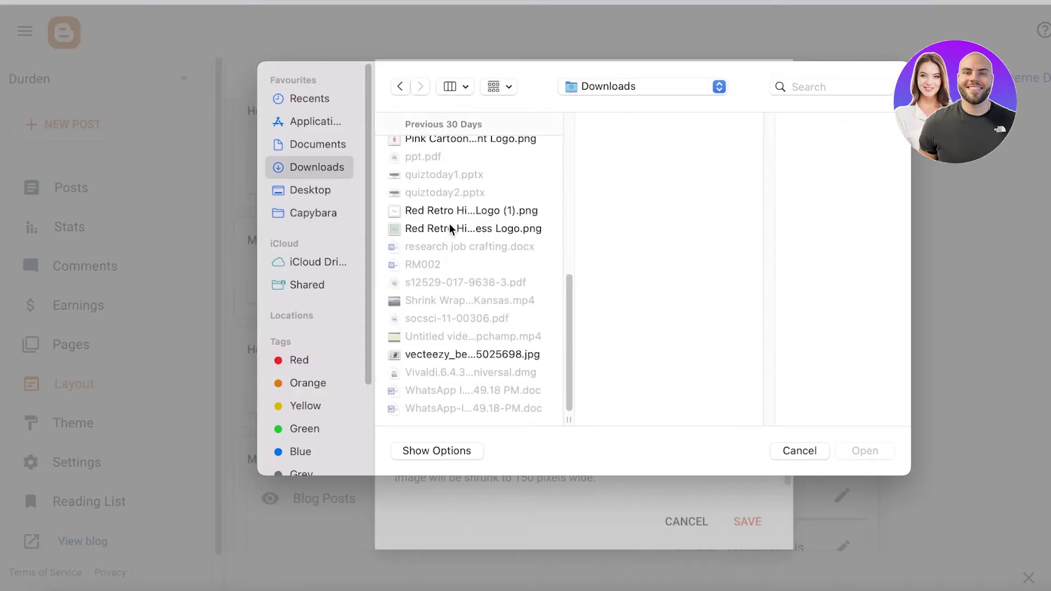
scroll(447, 216, "up", 10)
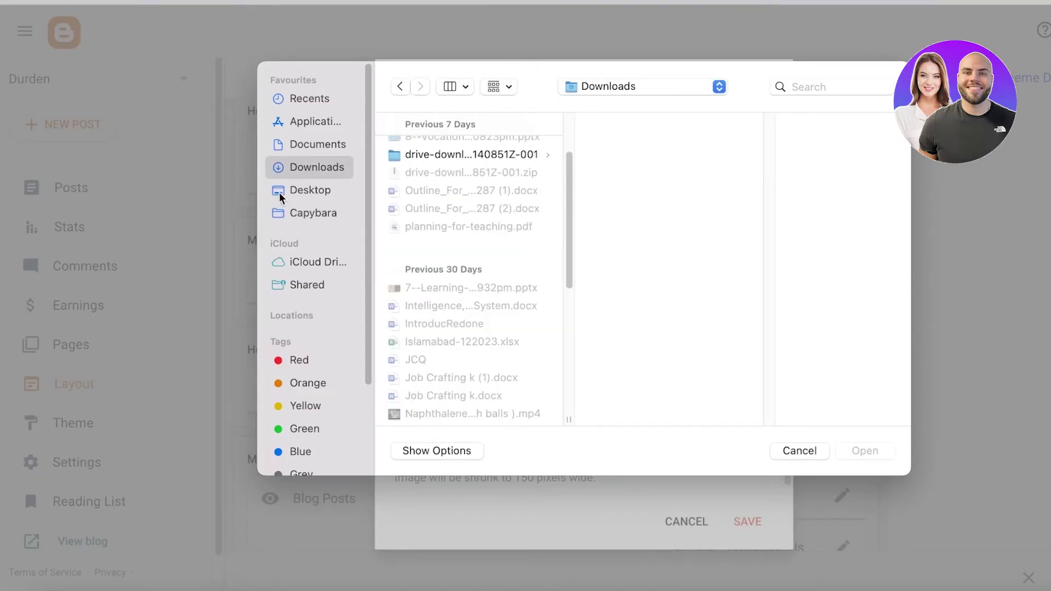
left_click(279, 194)
left_click(433, 219)
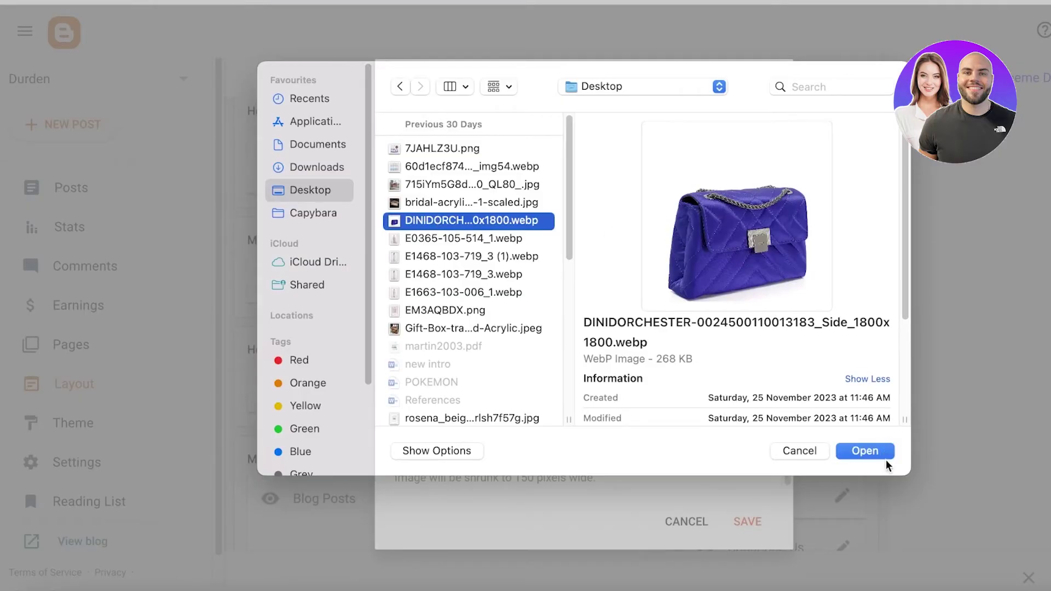
left_click(884, 457)
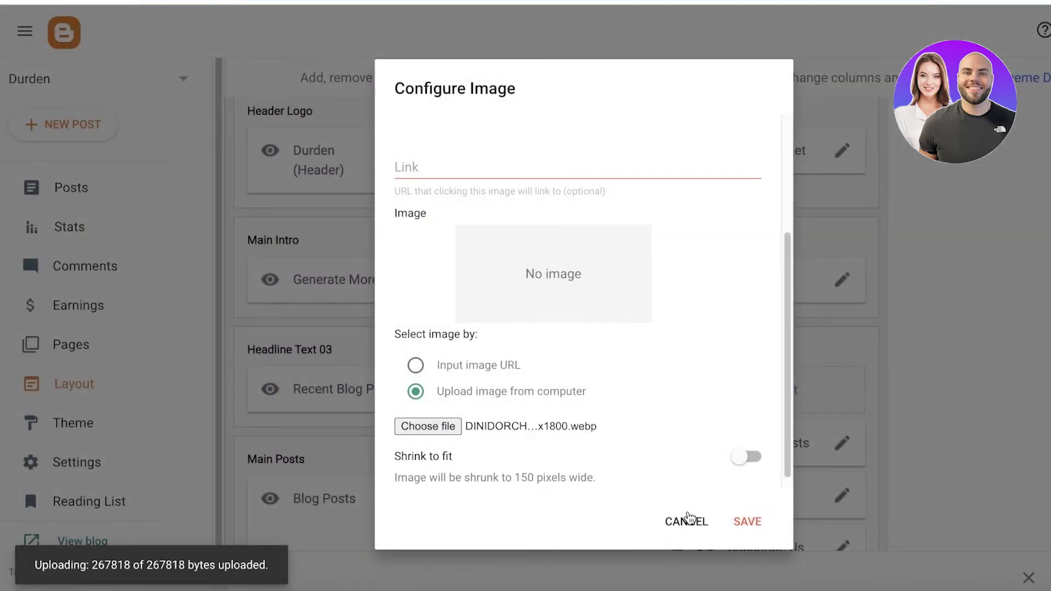
Save the Main Intro image gadget with the uploaded picture.
left_click(746, 521)
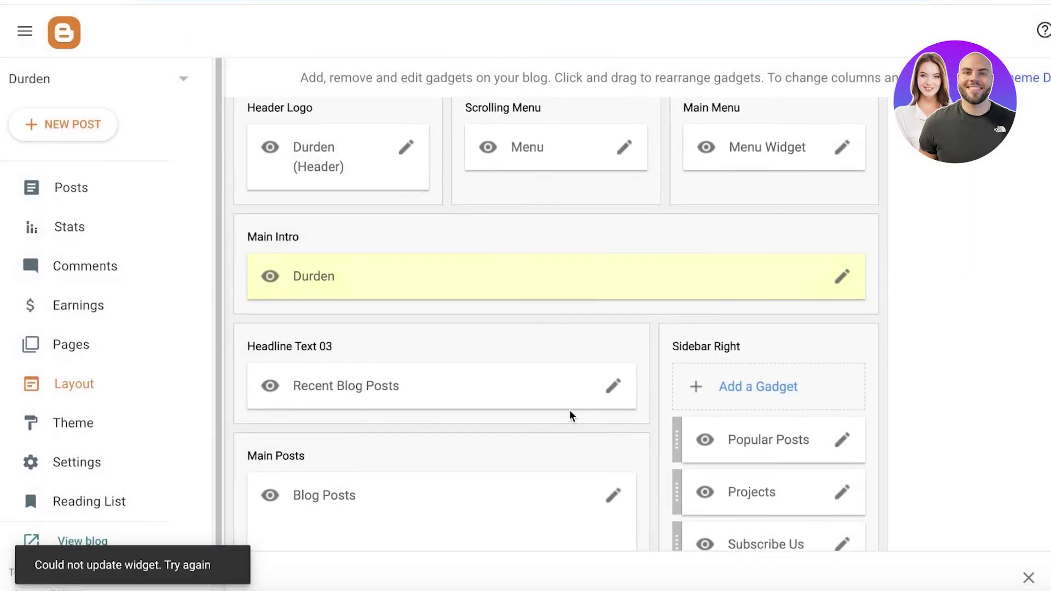
Remove the Projects gadget at the end of the Sidebar Right section and confirm its removal.
scroll(573, 389, "down", 2)
scroll(372, 274, "down", 1)
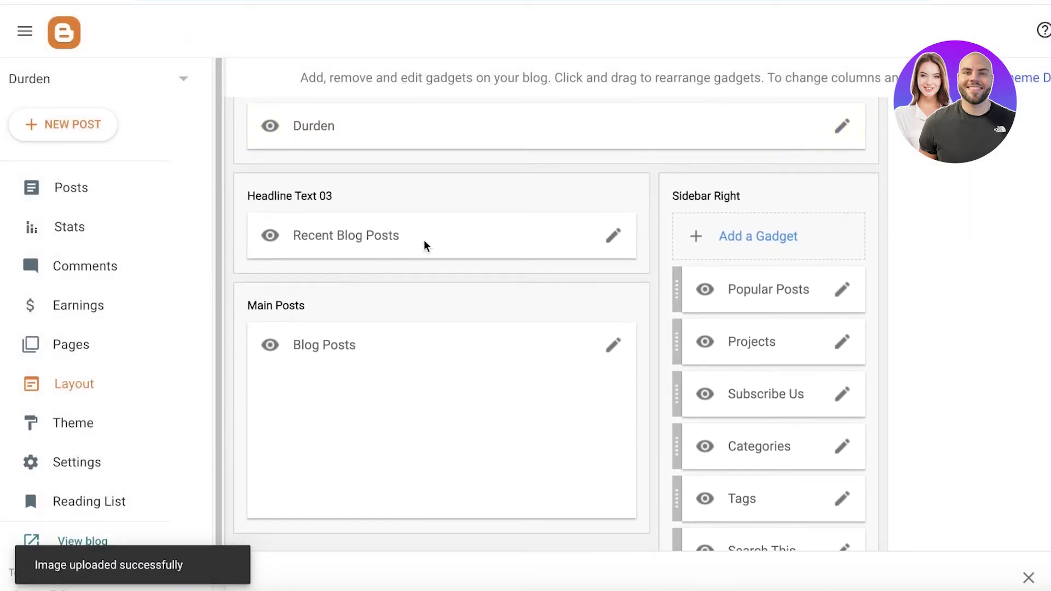
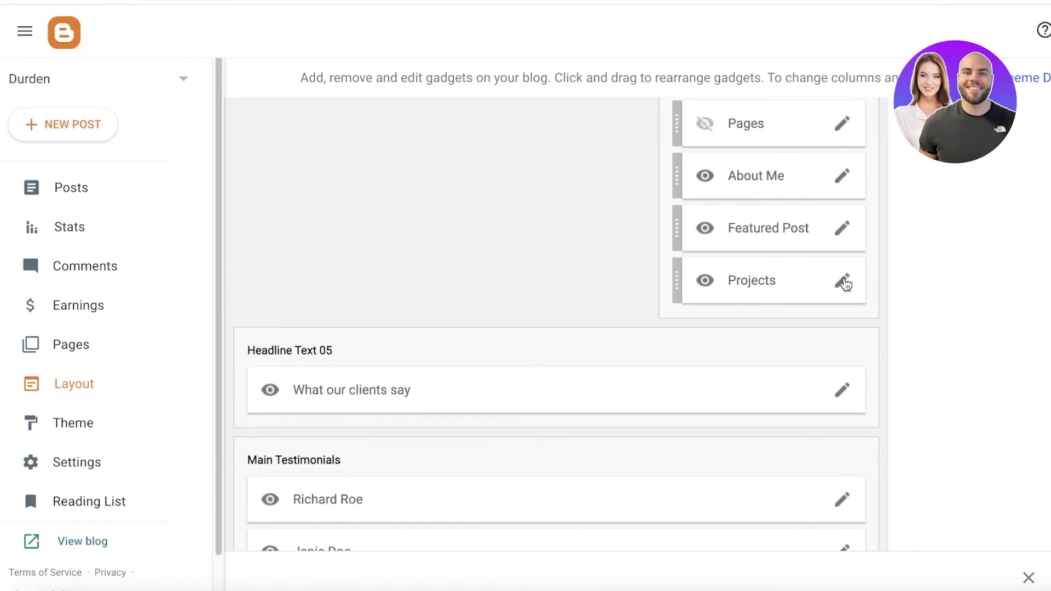
left_click(843, 281)
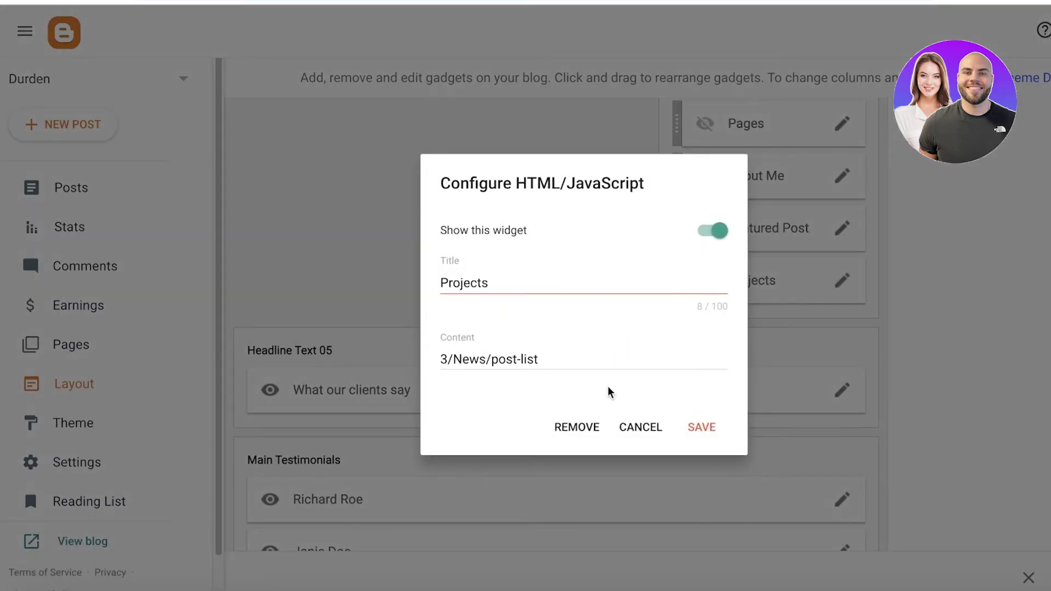
left_click(588, 427)
left_click(695, 350)
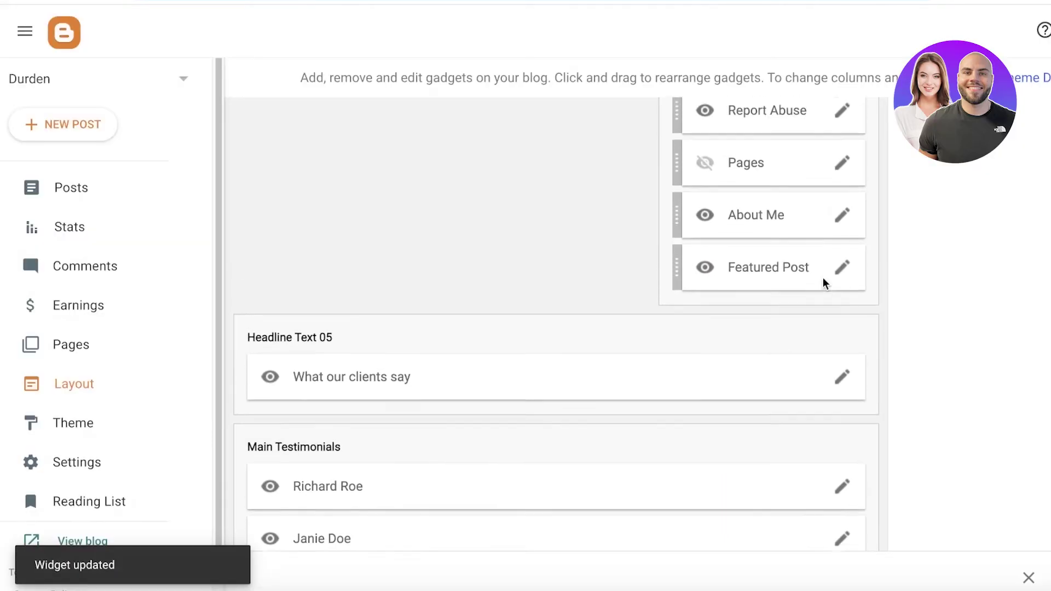
Remove the hidden Pages gadget from the Sidebar Right section and confirm its removal.
scroll(822, 278, "up", 2)
left_click(842, 283)
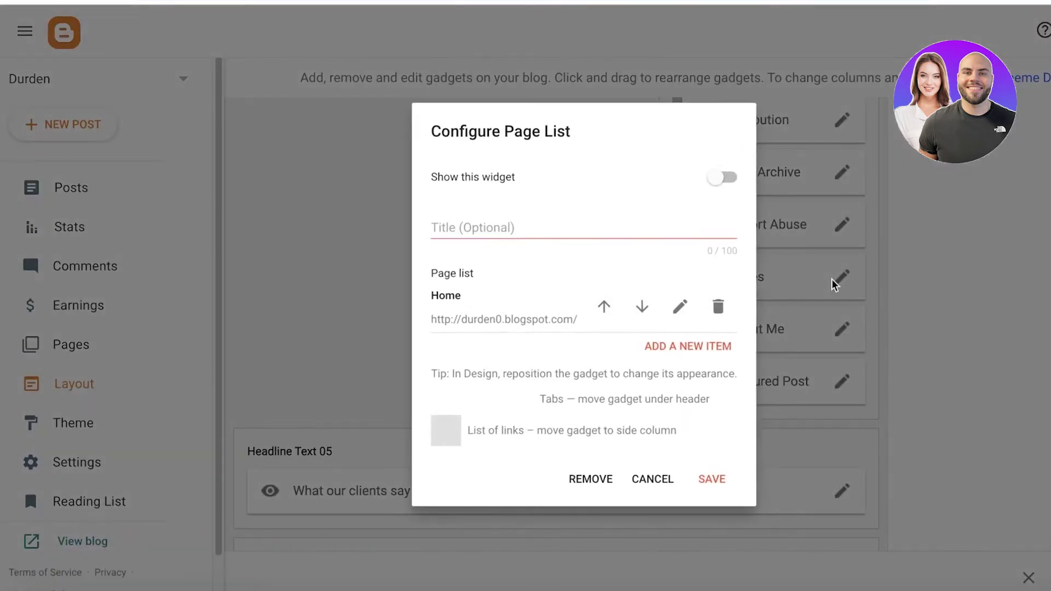
left_click(590, 490)
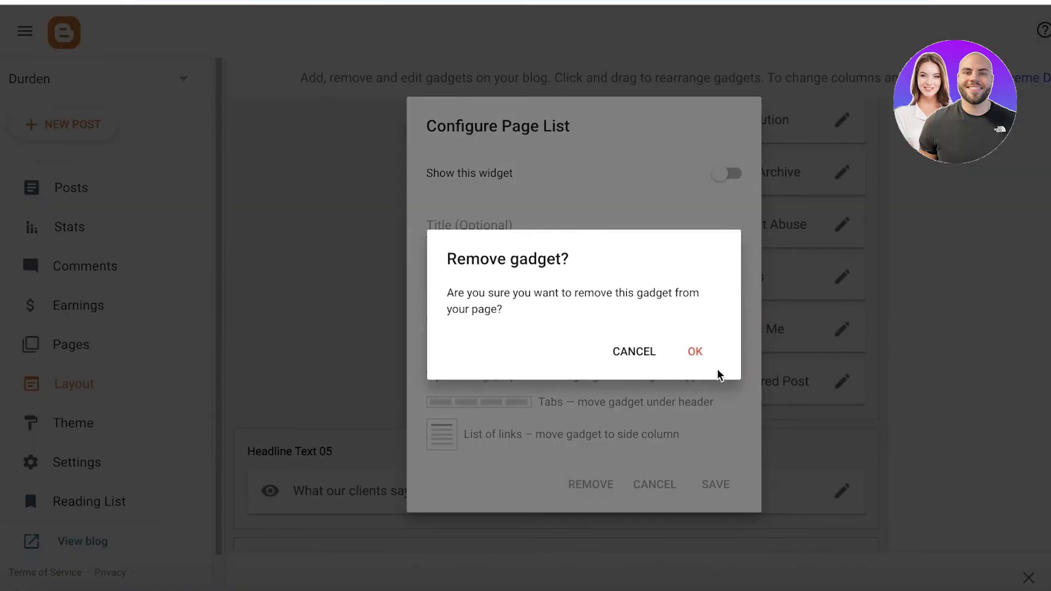
left_click(696, 352)
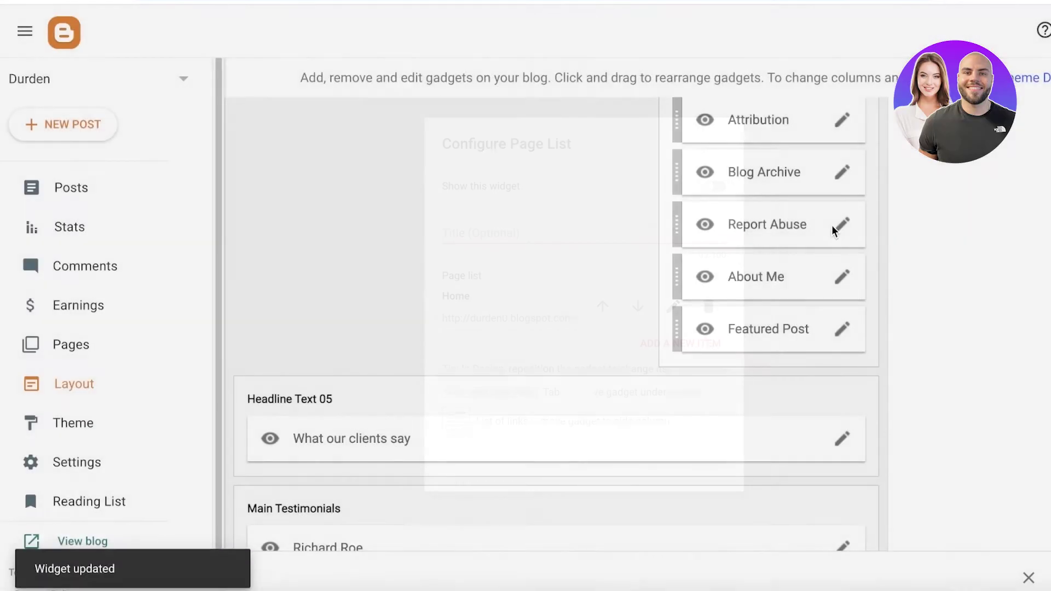
Remove the Report Abuse and Attribution gadgets from the Sidebar Right section, confirming each removal.
left_click(832, 225)
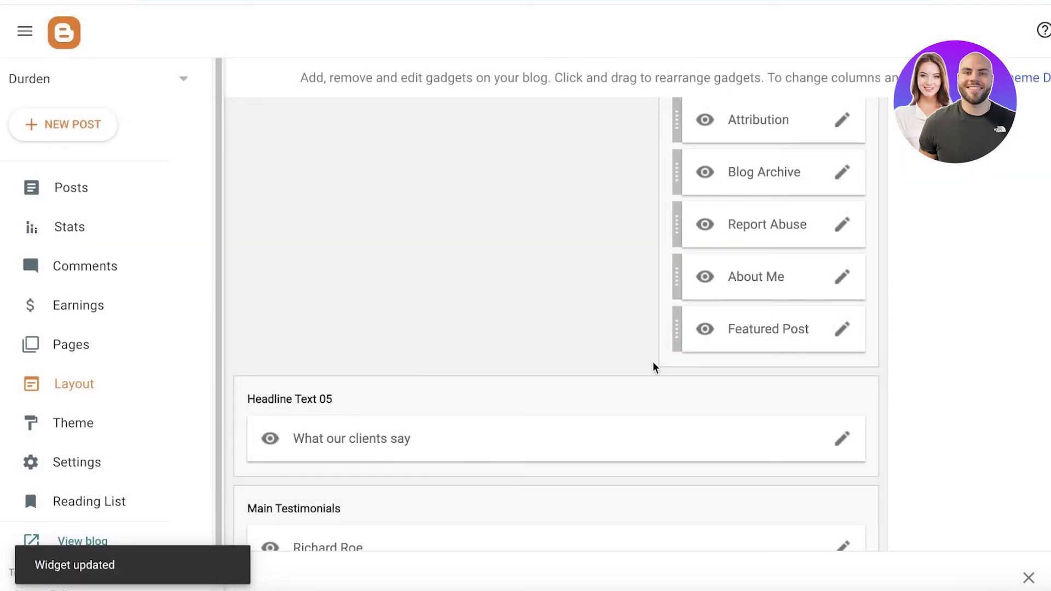
left_click(589, 384)
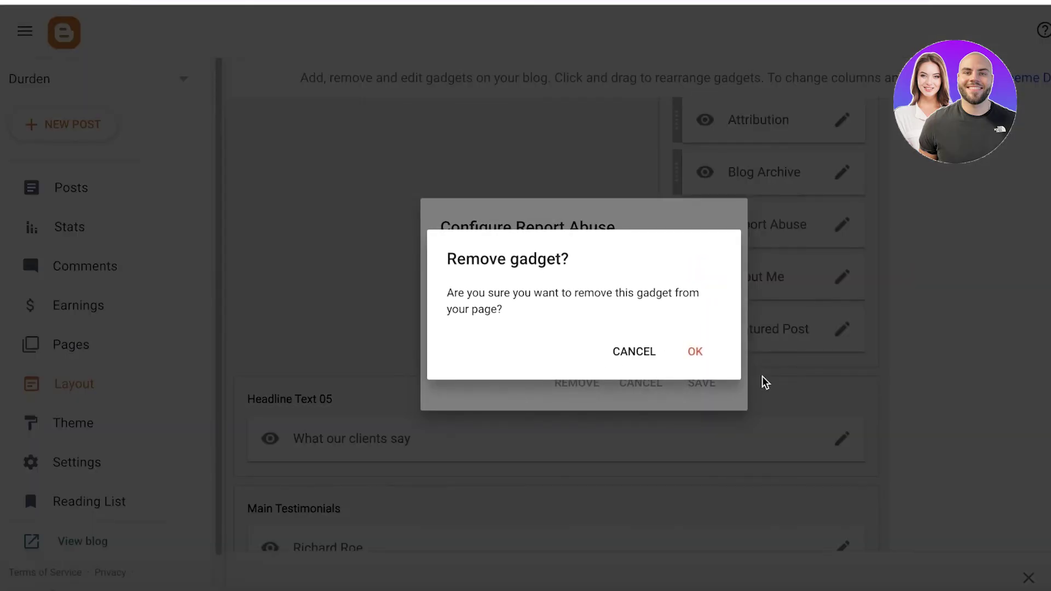
left_click(696, 352)
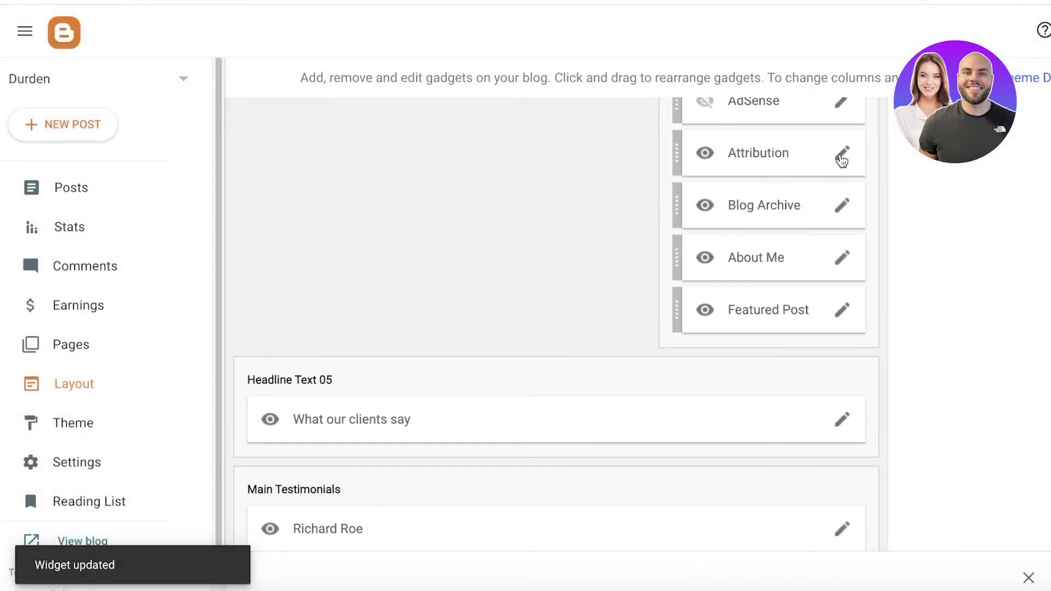
left_click(841, 153)
left_click(600, 396)
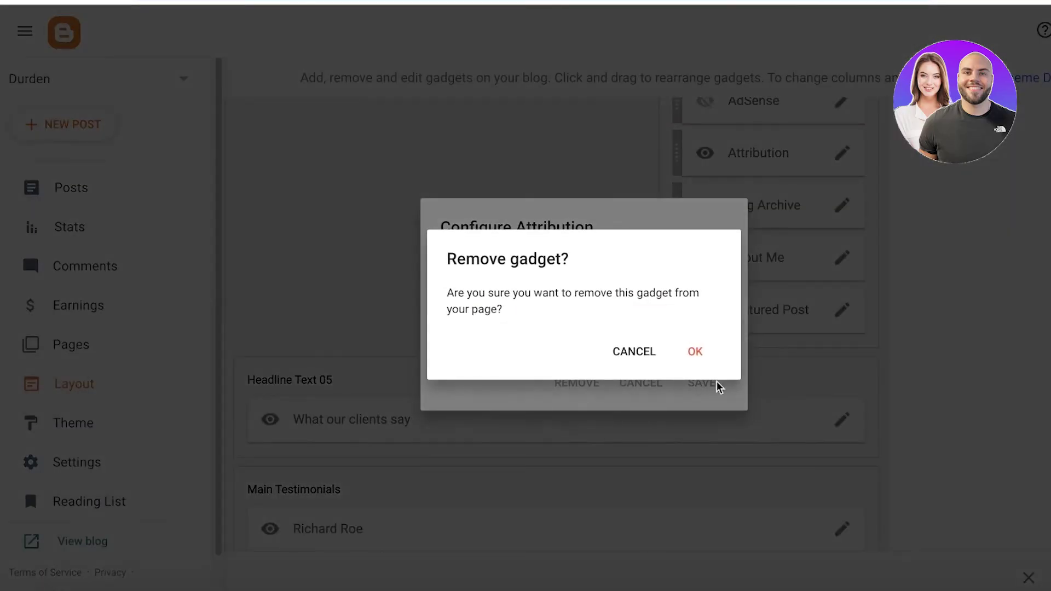
left_click(704, 352)
Review the title and content settings of the "What our clients say" headline gadget, leaving without saving.
scroll(504, 281, "down", 5)
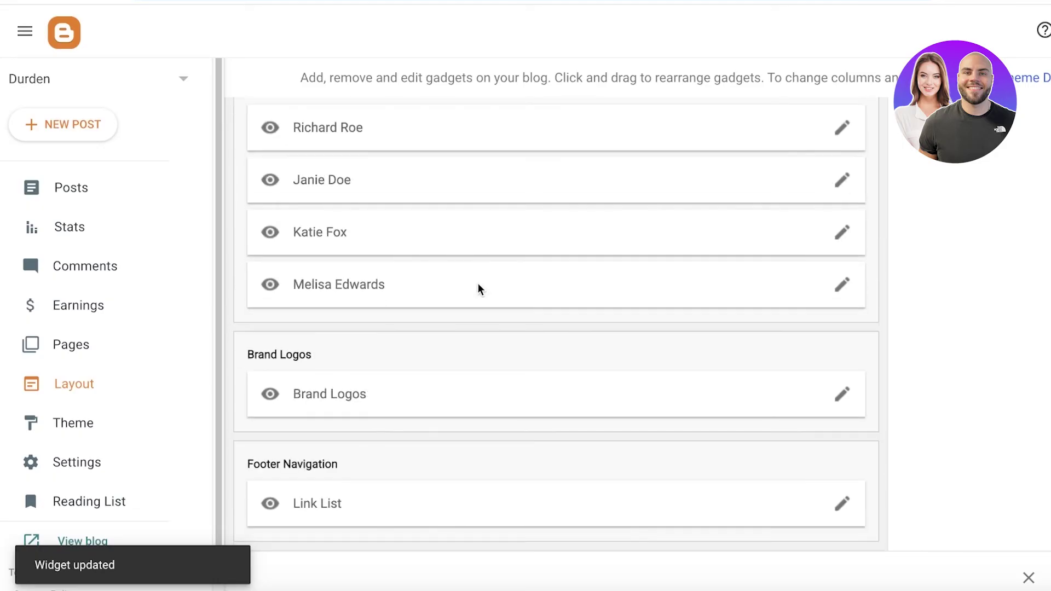
scroll(881, 291, "up", 3)
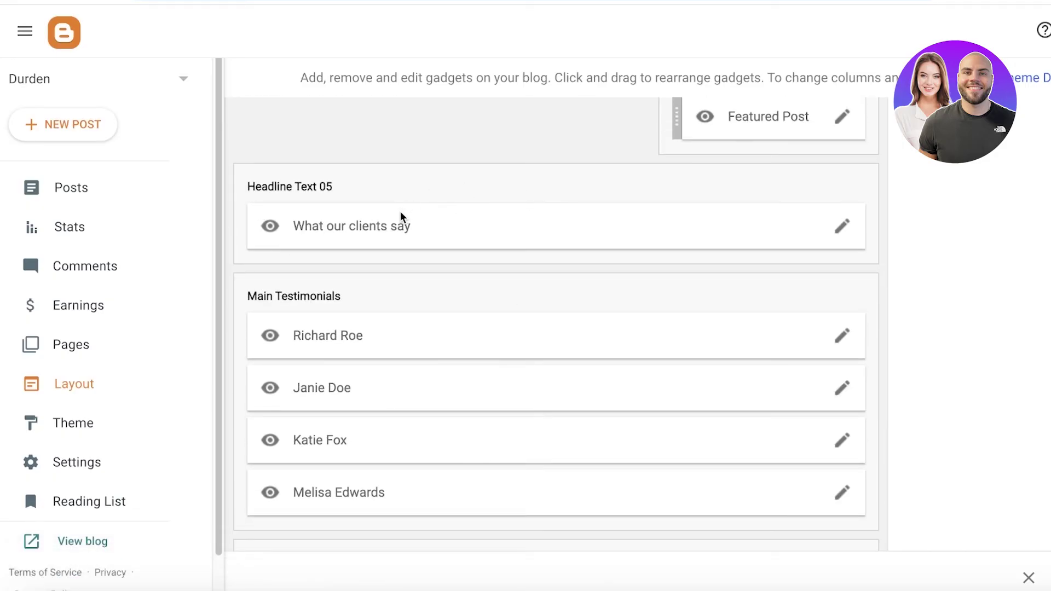
left_click(839, 227)
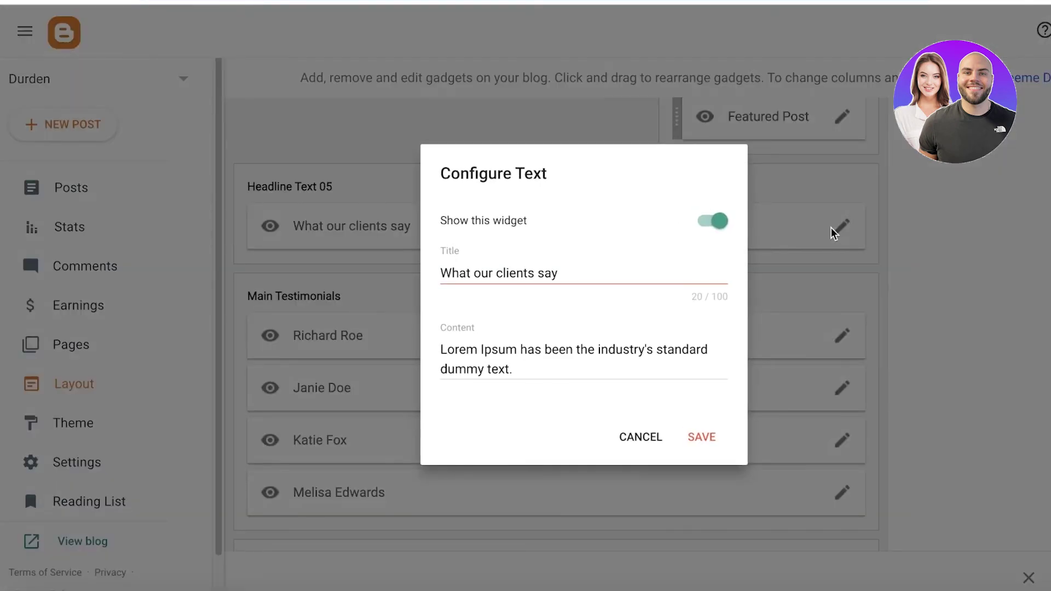
left_click(640, 437)
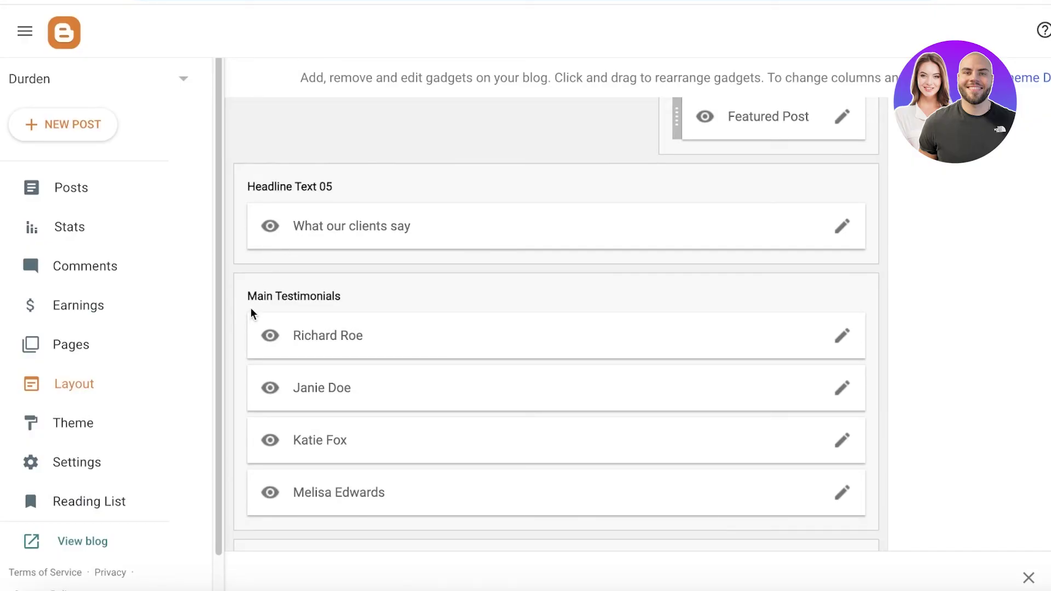
Review the link and image settings of the first Main Testimonials gadget, leaving without saving.
scroll(263, 336, "down", 4)
scroll(296, 400, "up", 1)
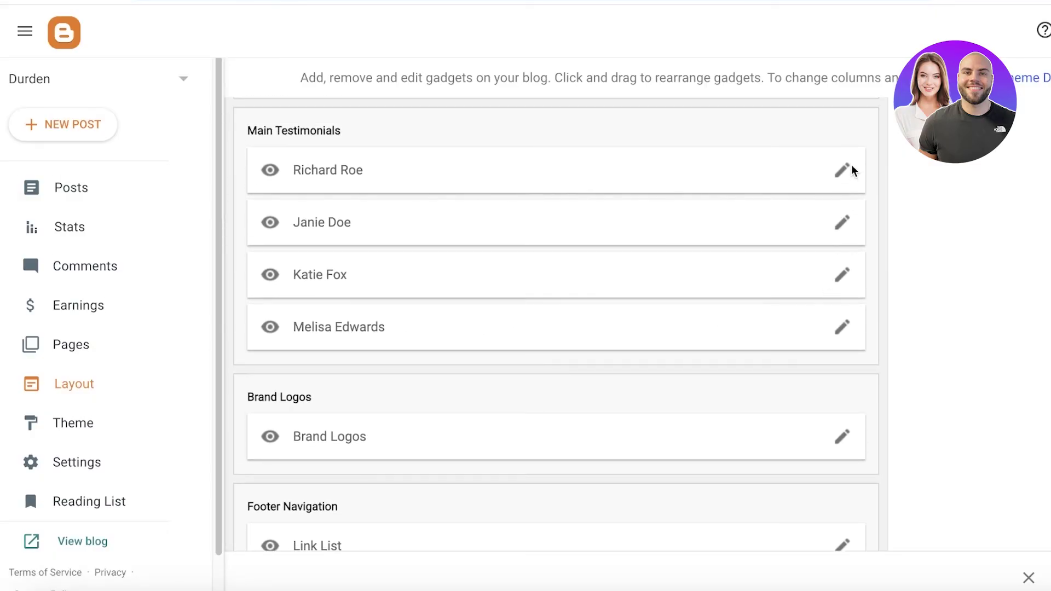
left_click(843, 168)
scroll(531, 386, "down", 3)
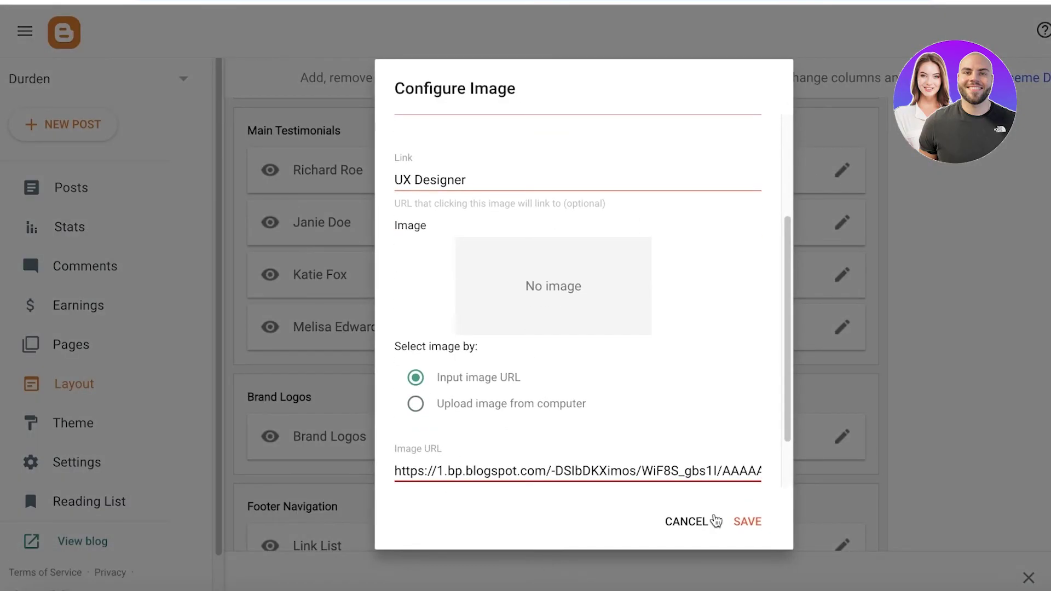
left_click(679, 517)
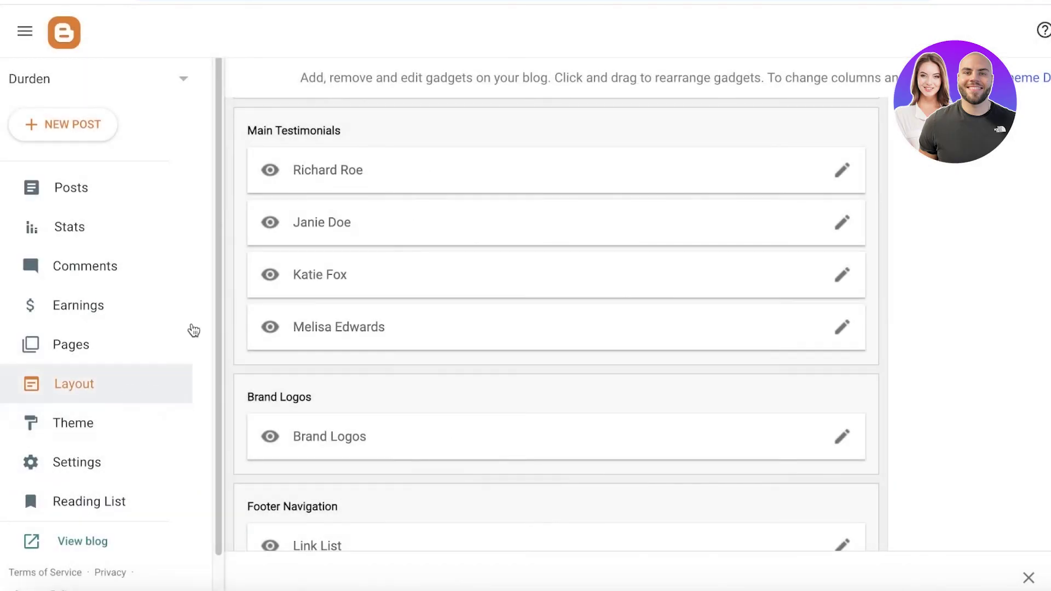
Preview the blog and examine its header, intro, Recent Blog Posts and client testimonials sections.
scroll(453, 203, "up", 10)
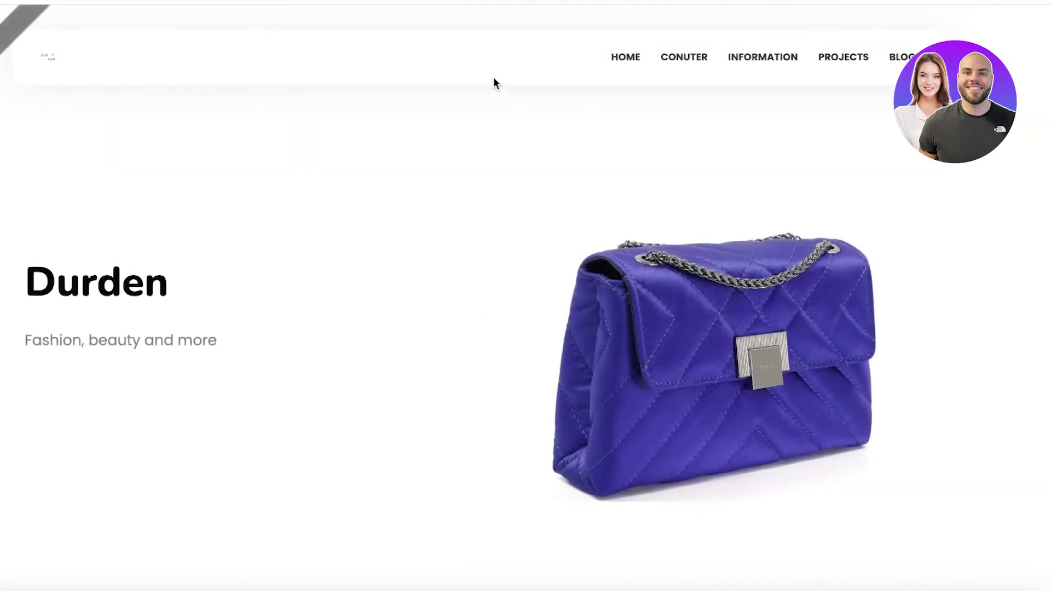
scroll(99, 109, "down", 3)
scroll(115, 121, "up", 3)
scroll(124, 345, "down", 10)
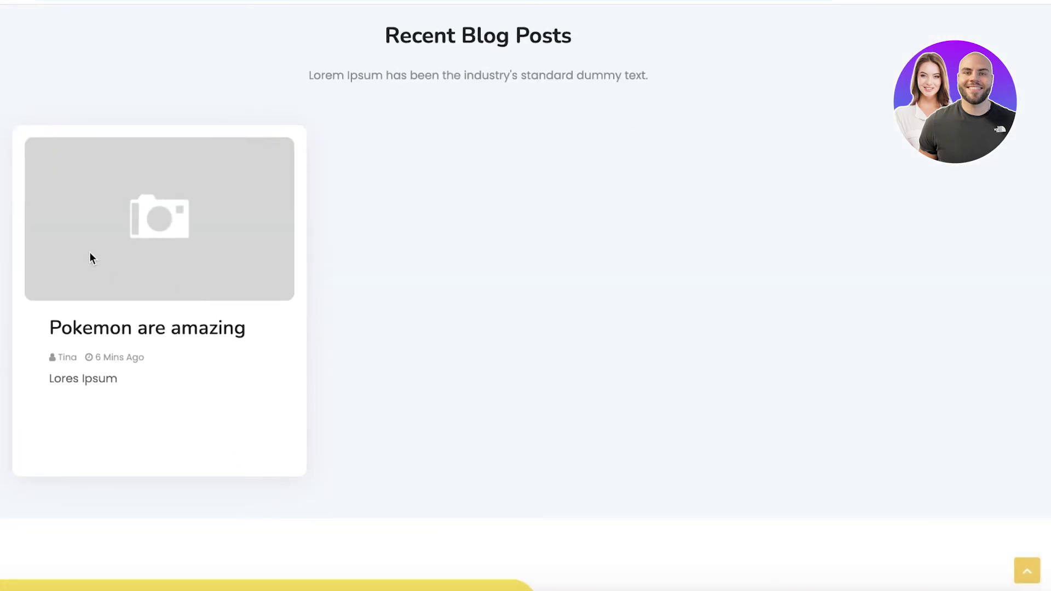
scroll(383, 123, "down", 8)
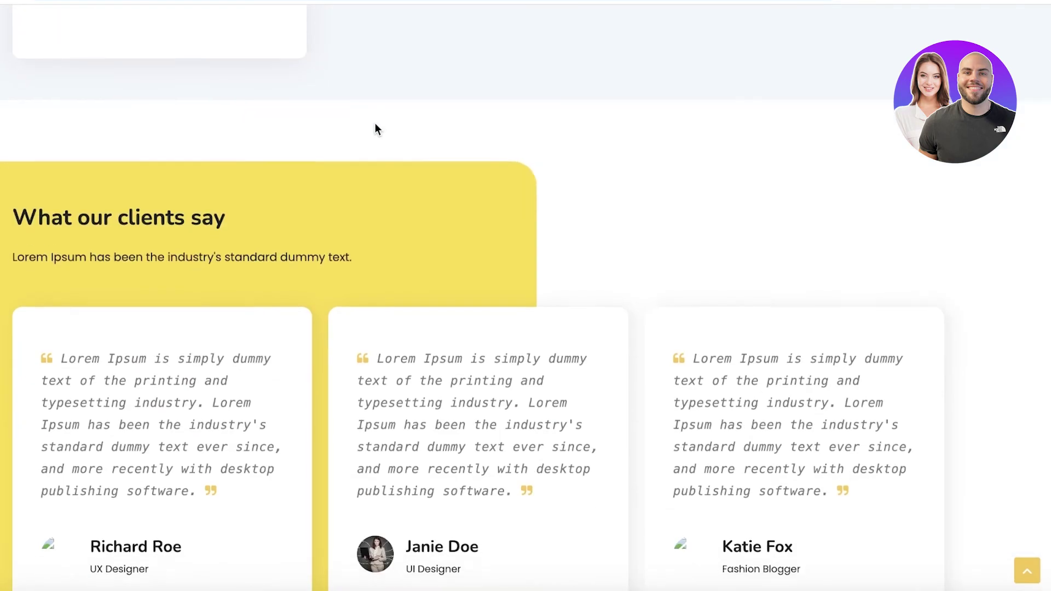
scroll(137, 180, "down", 4)
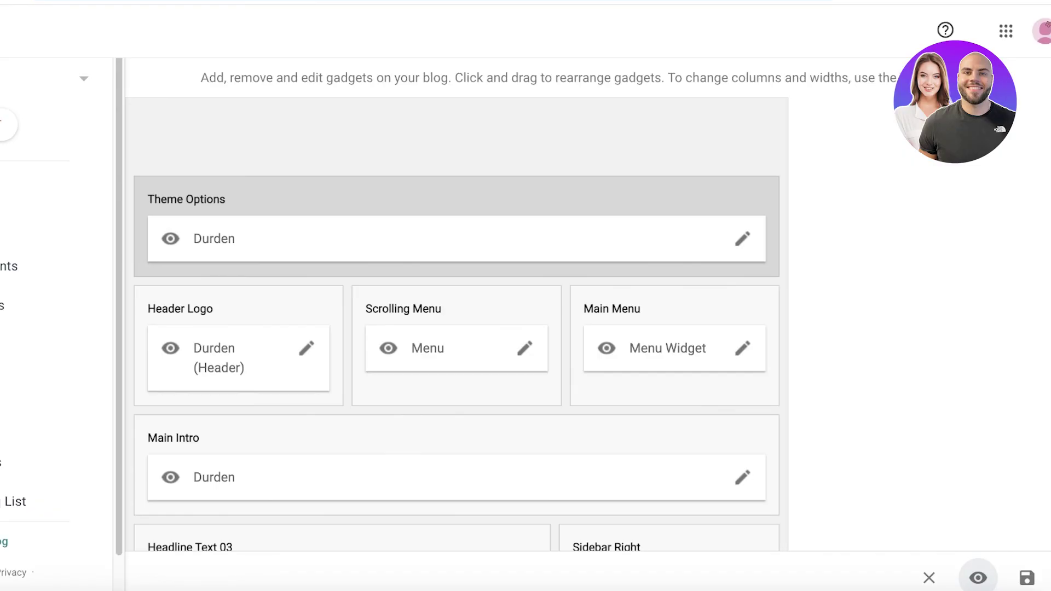
Show the blog's list of posts and open the list of available blogs.
left_click(44, 187)
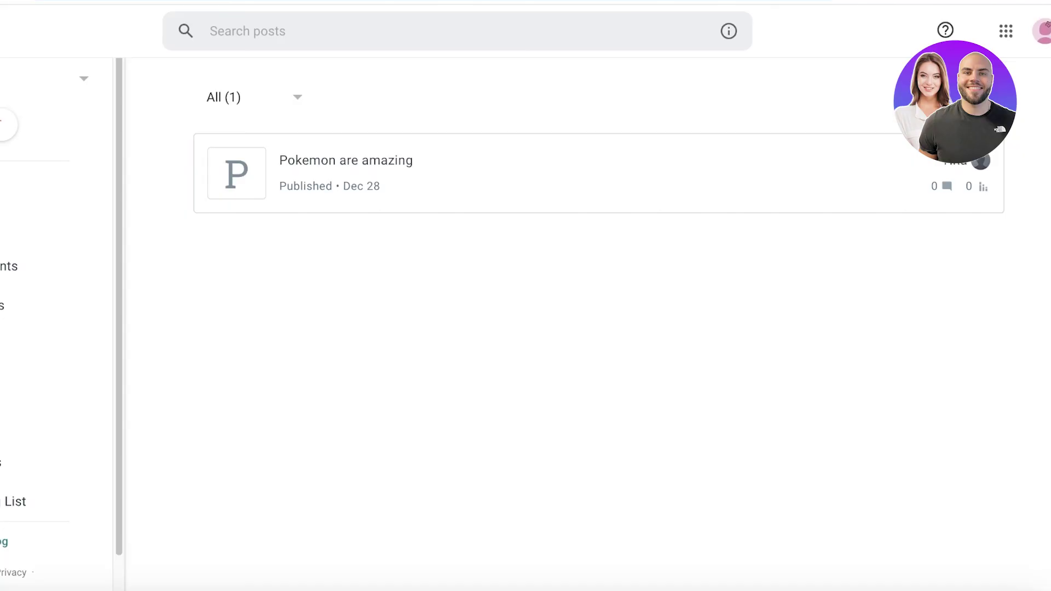
left_click(66, 87)
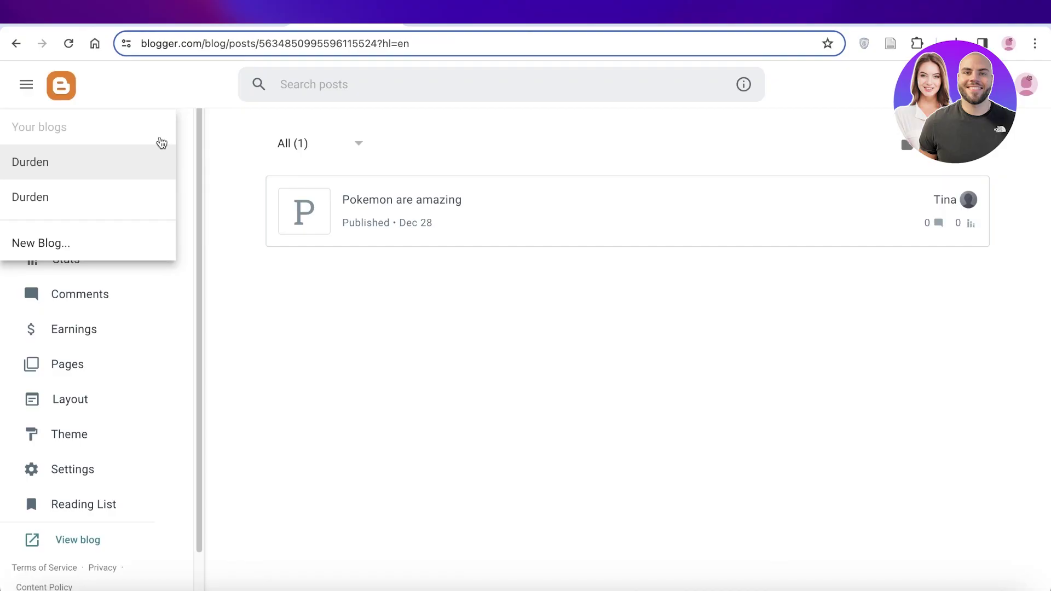